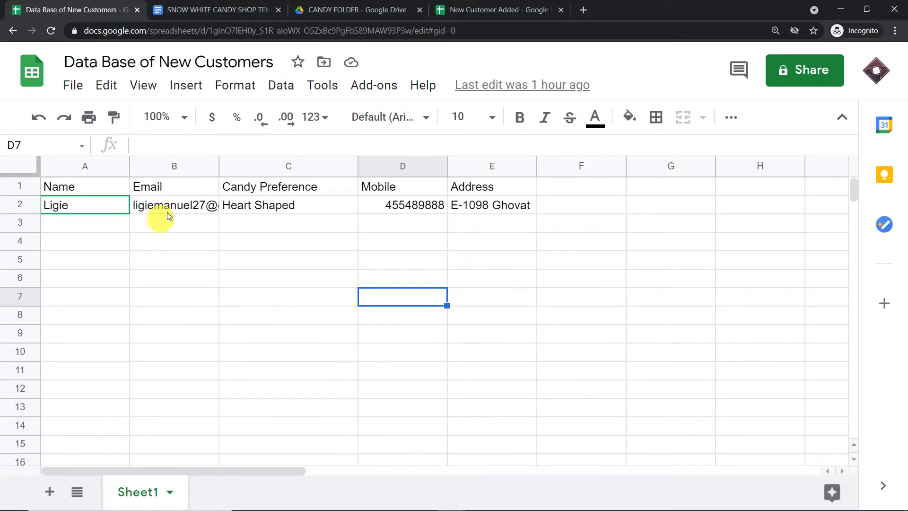
Enter the second customer's name in cell A3.
left_click(73, 226)
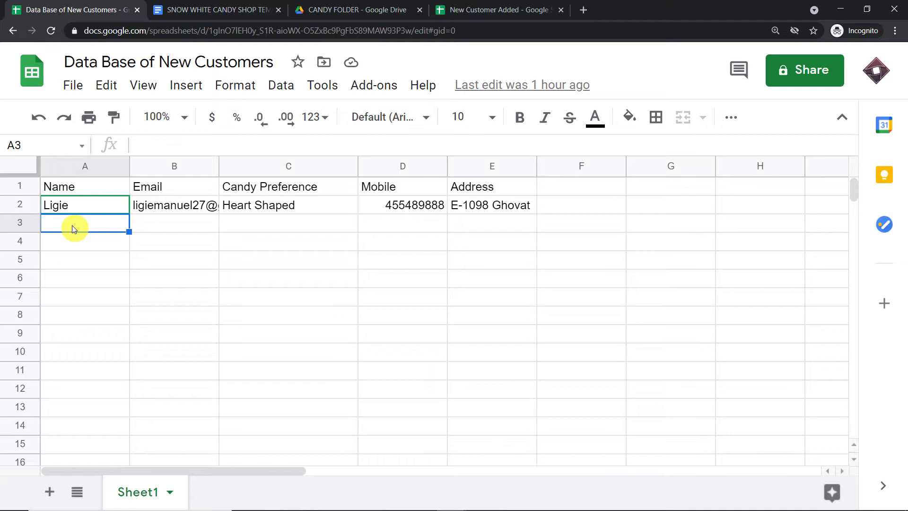
type("Miche")
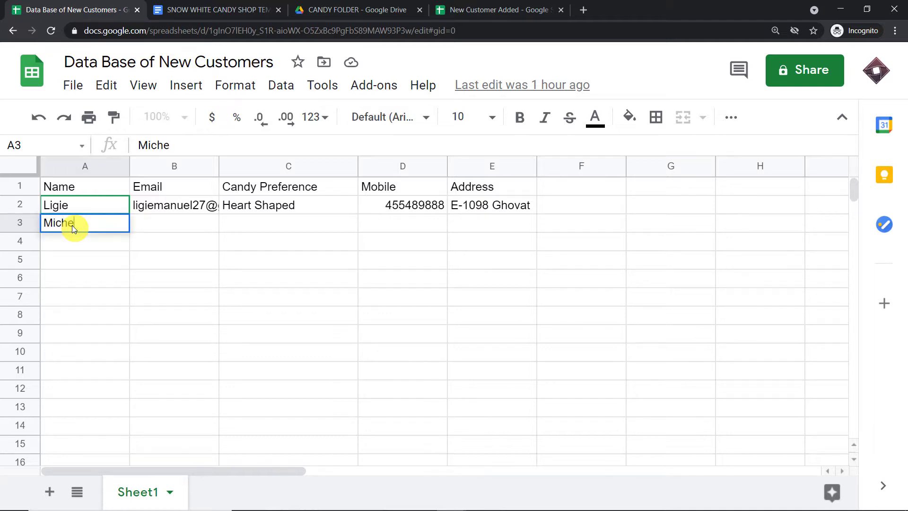
key("BackSpace")
type("ael")
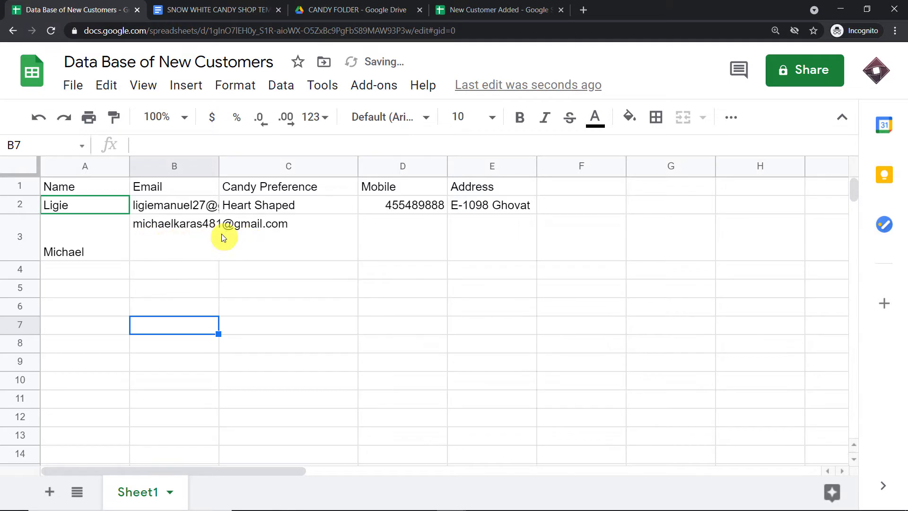
Fill C3 with Ballon Shaped, then D3 and E3 with the customer's mobile number and address.
left_click(252, 248)
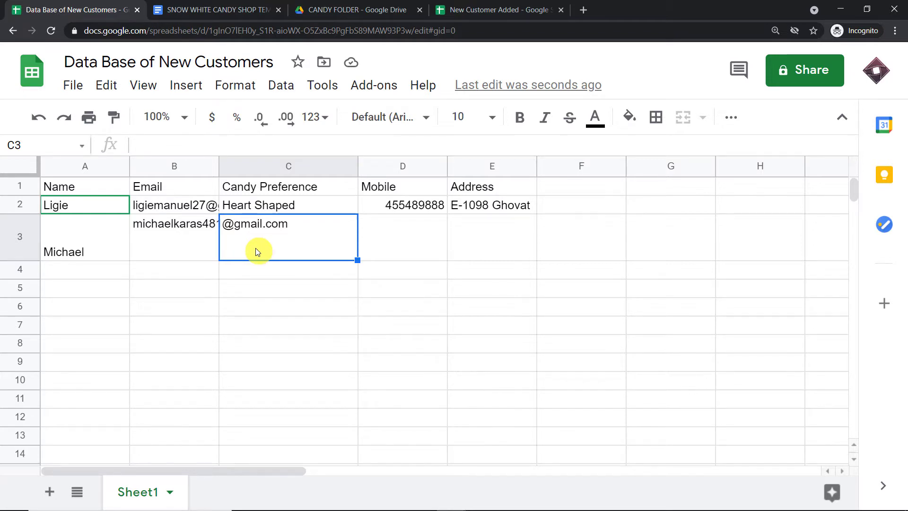
type("Ballon")
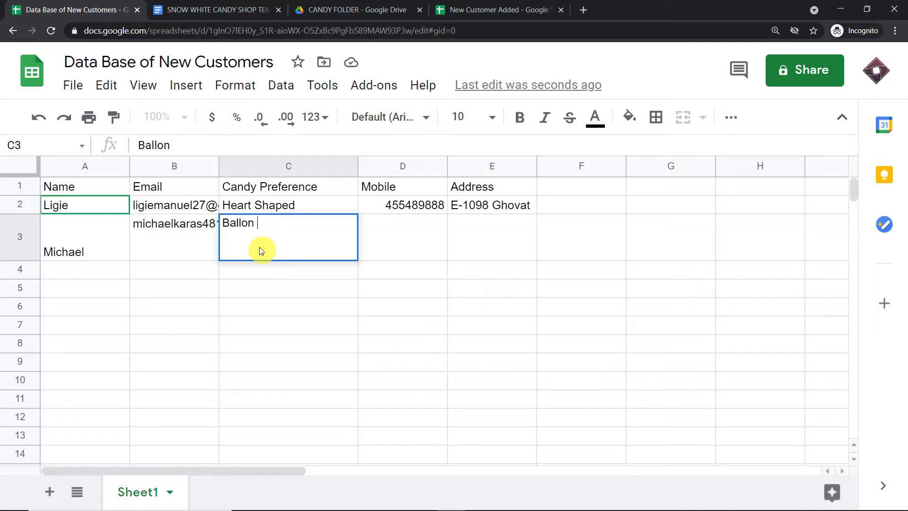
type(" Shaped")
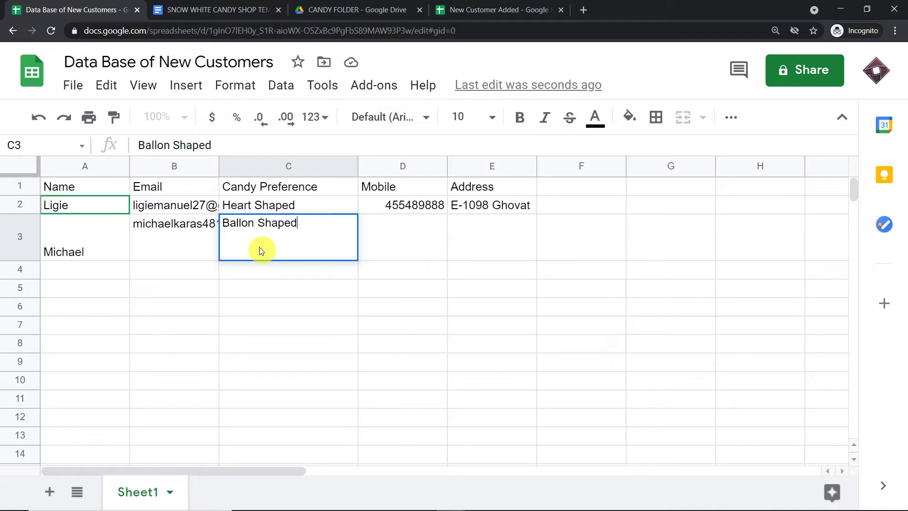
left_click(395, 228)
left_click(217, 146)
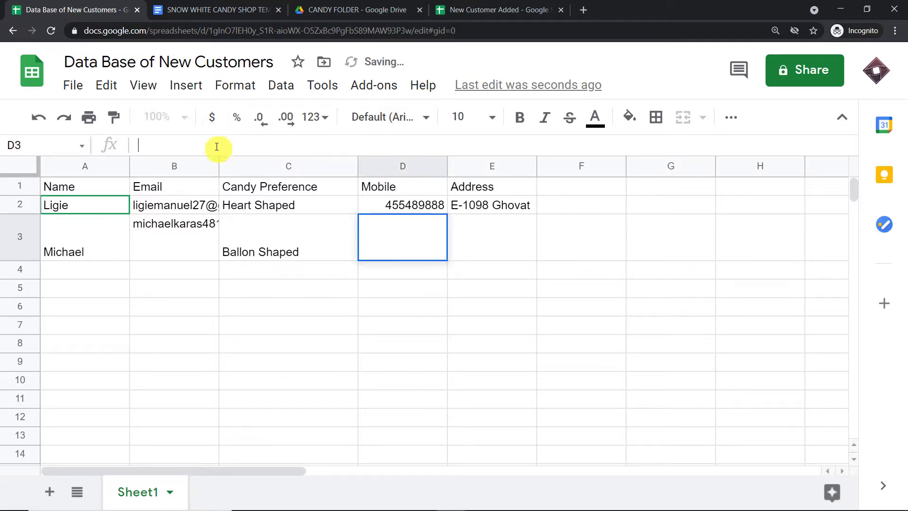
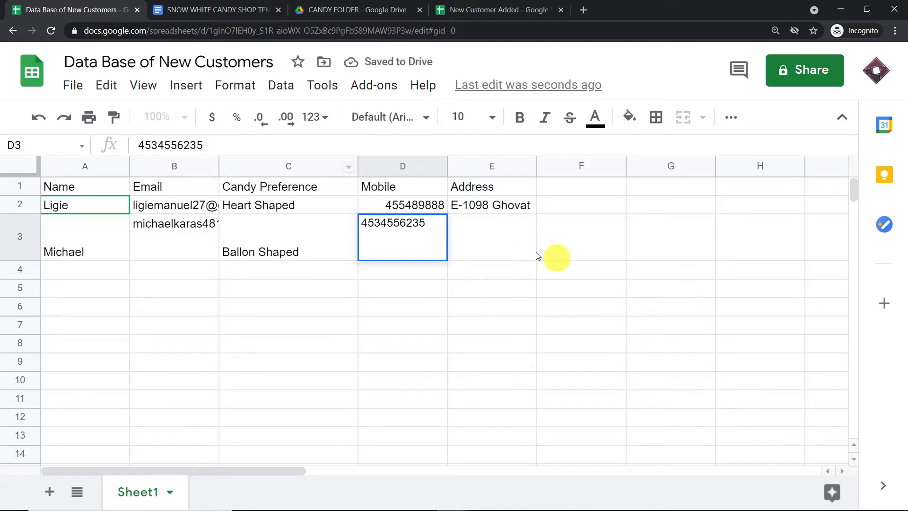
left_click(477, 241)
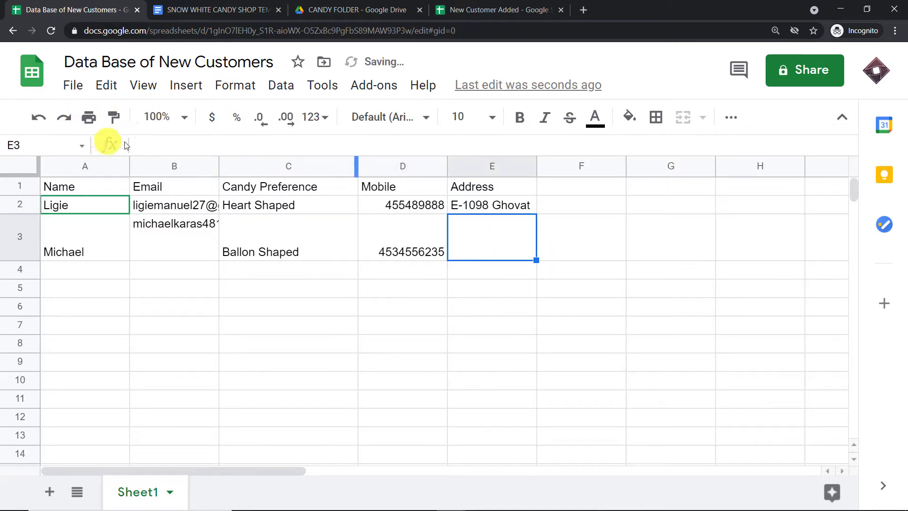
left_click(140, 144)
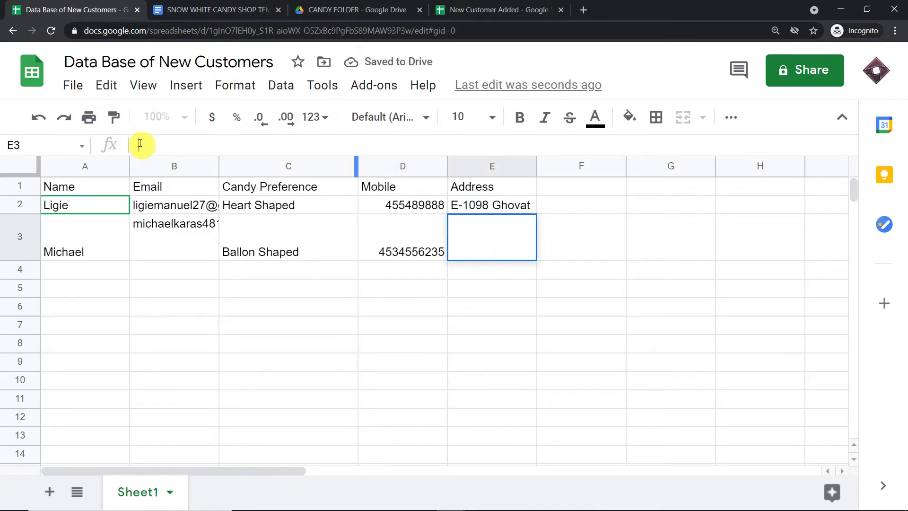
type("G-10 Impel Down")
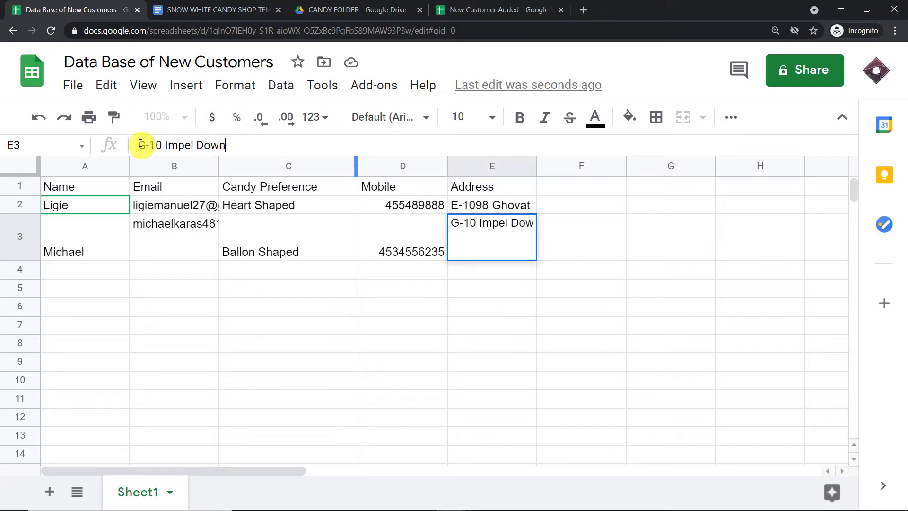
left_click(268, 306)
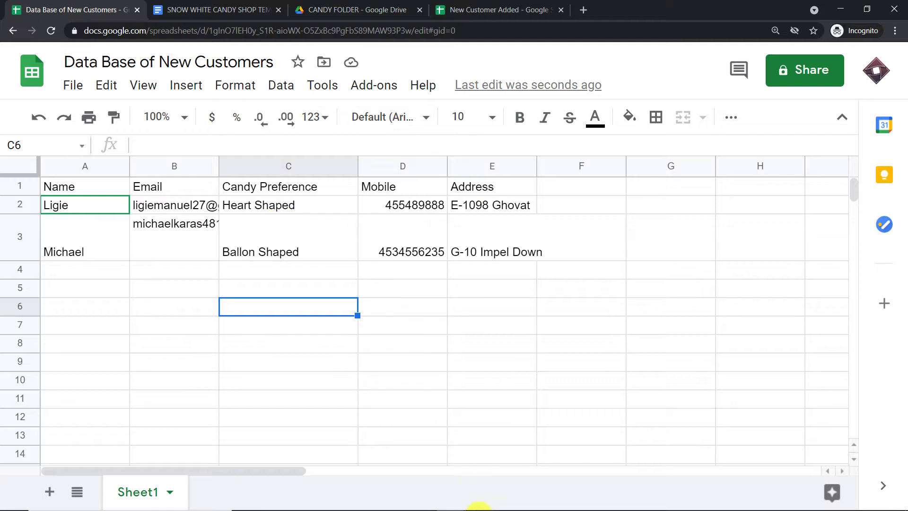
In the Gmail window, open the Order Confirmation email and follow its confirmation PDF link.
mouse_move(466, 496)
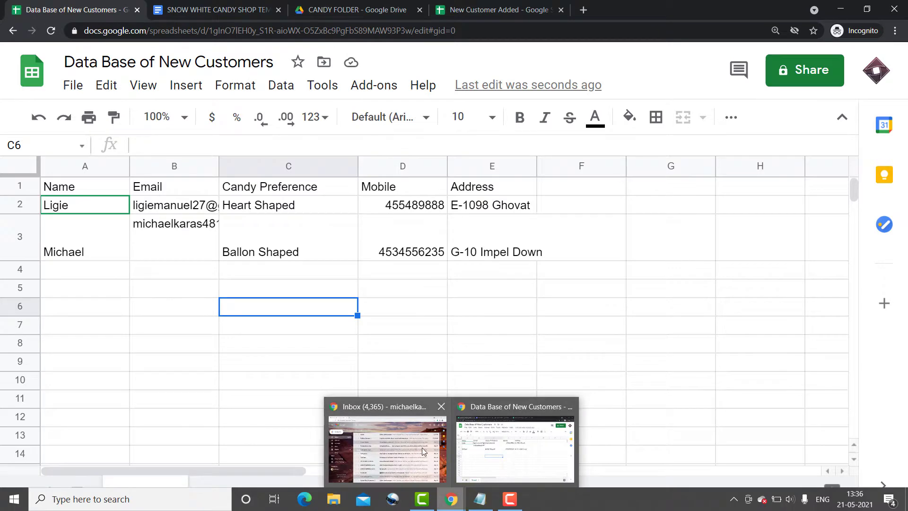
left_click(422, 447)
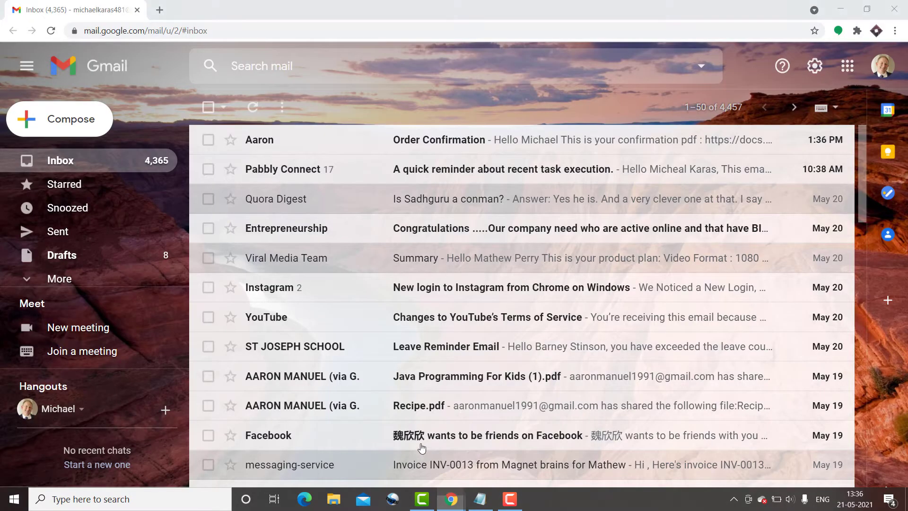
left_click(461, 146)
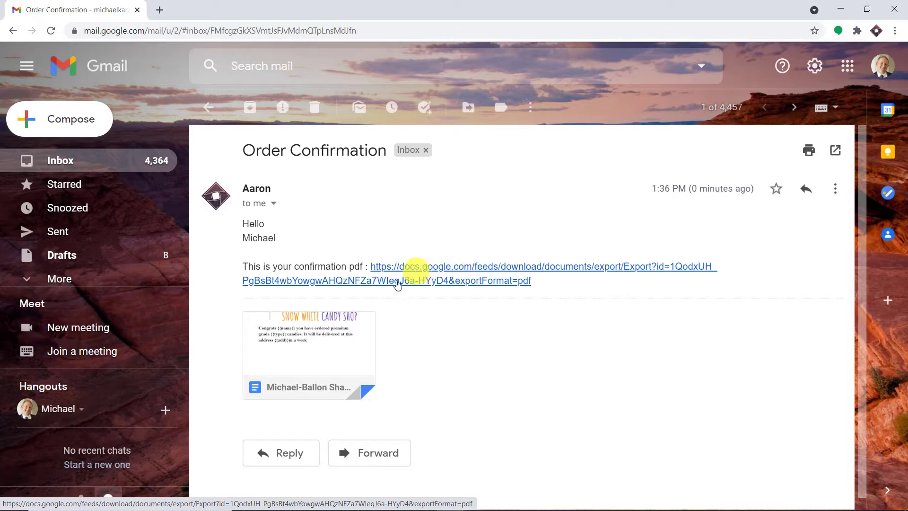
left_click(275, 381)
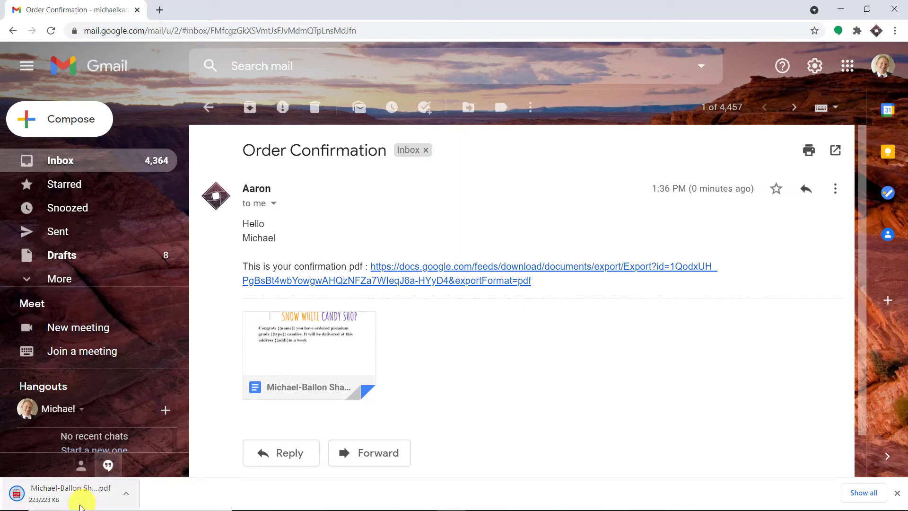
Reload the failed page to view the Ballon Shaped confirmation PDF, then return to the Gmail tab.
left_click(80, 505)
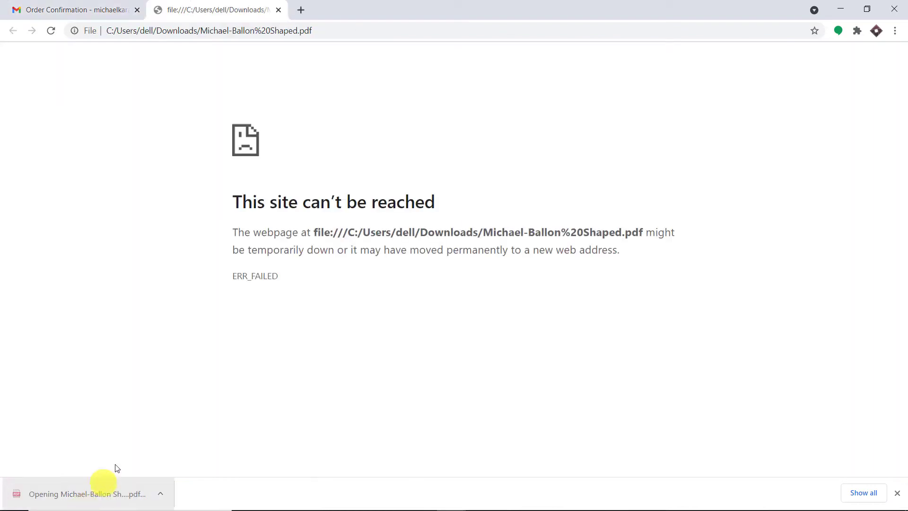
left_click(92, 494)
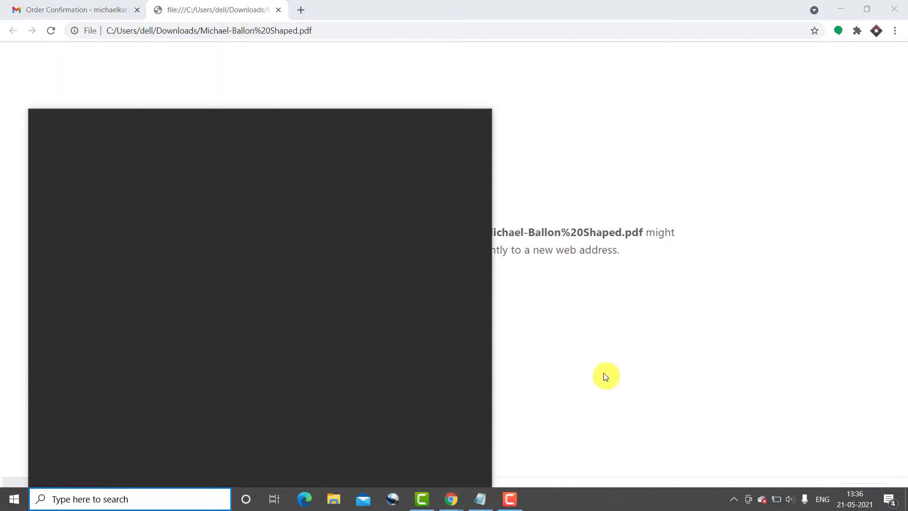
left_click(604, 376)
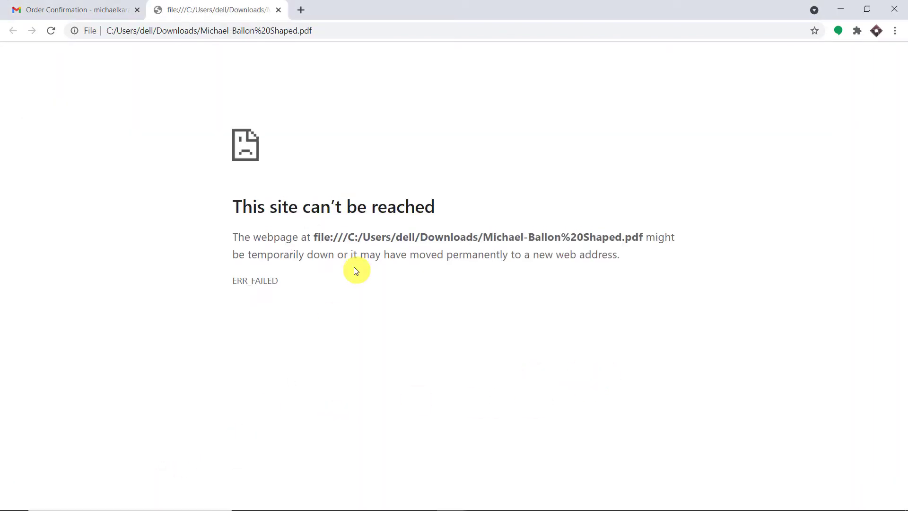
left_click(311, 30)
key("Return")
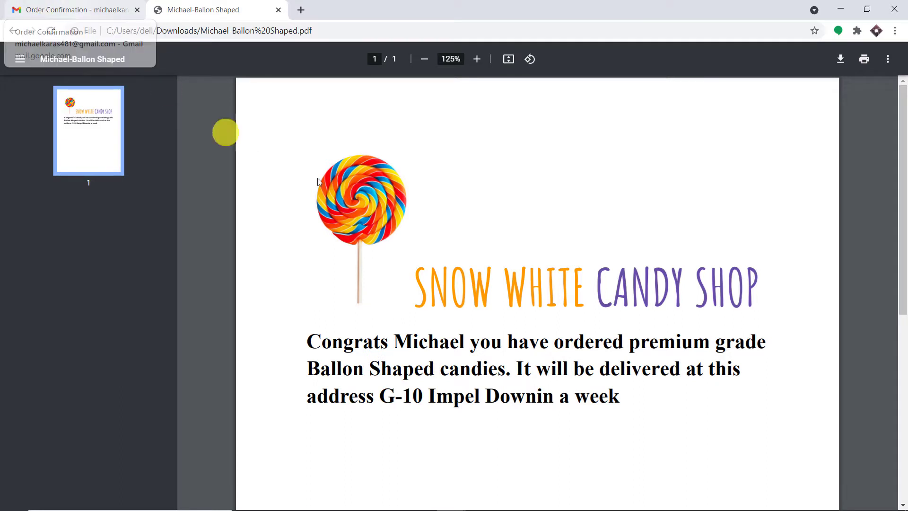
left_click(38, 9)
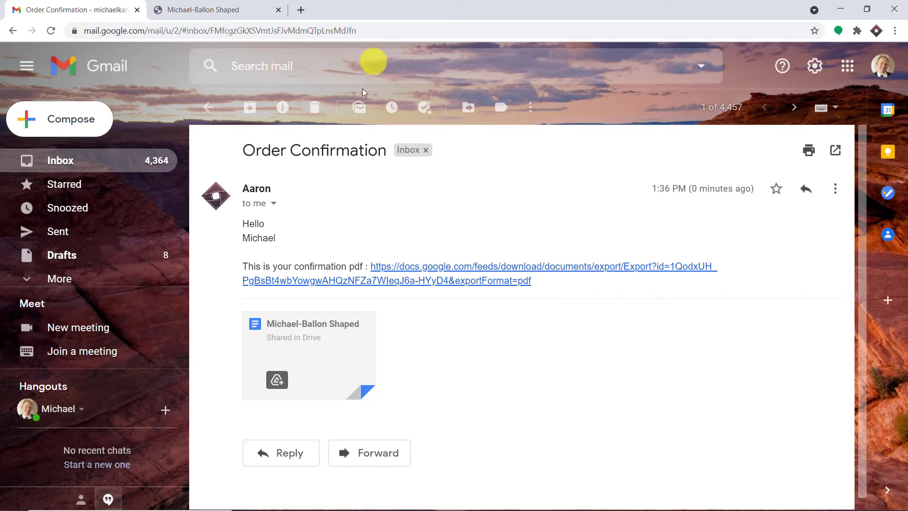
Bring up the Data Base of New Customers window from Chrome's taskbar previews.
mouse_move(441, 502)
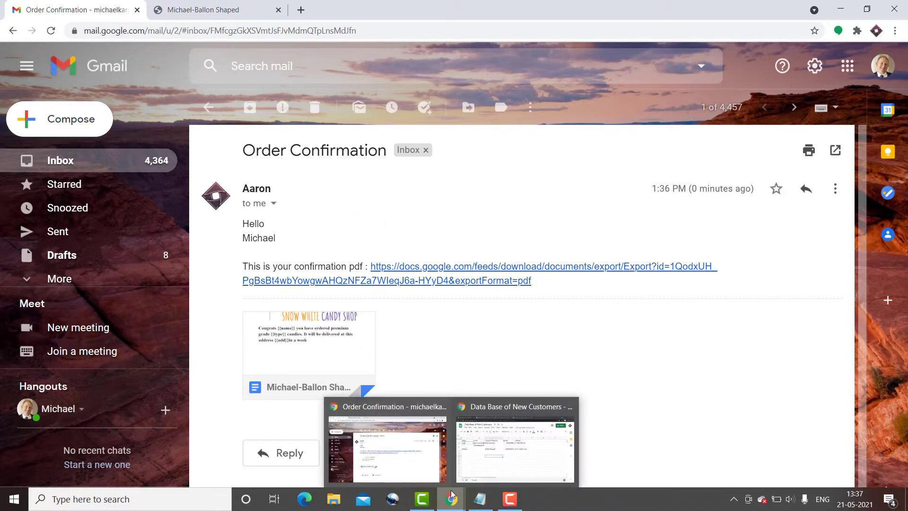
left_click(479, 471)
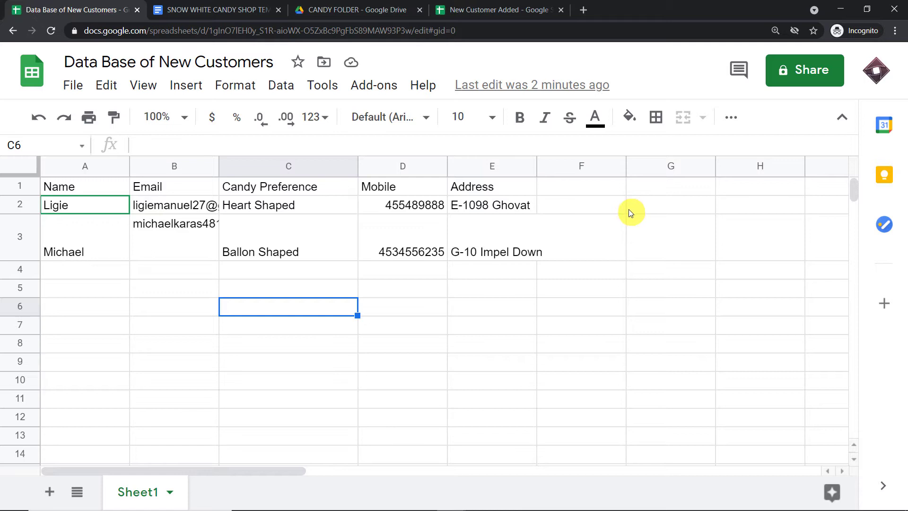
Open a new incognito tab and load pabbly.com from the address-bar suggestion.
left_click(585, 10)
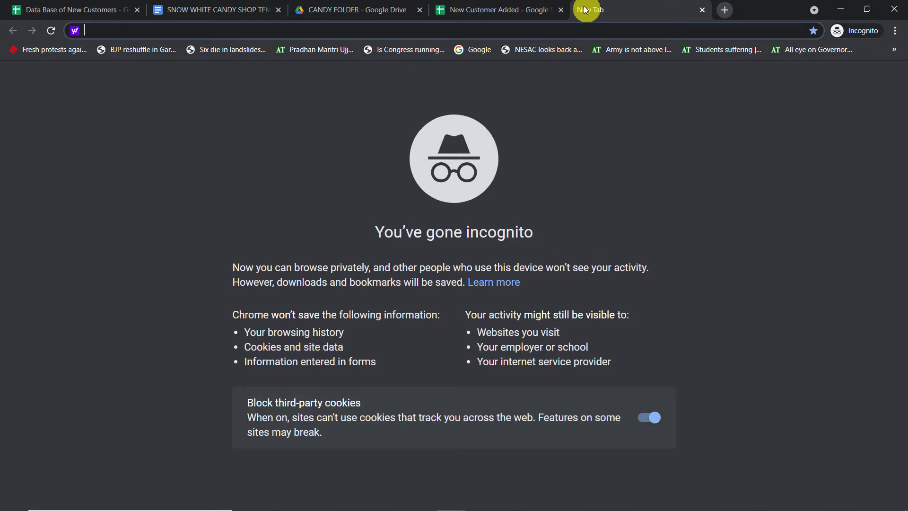
type("p")
key("Return")
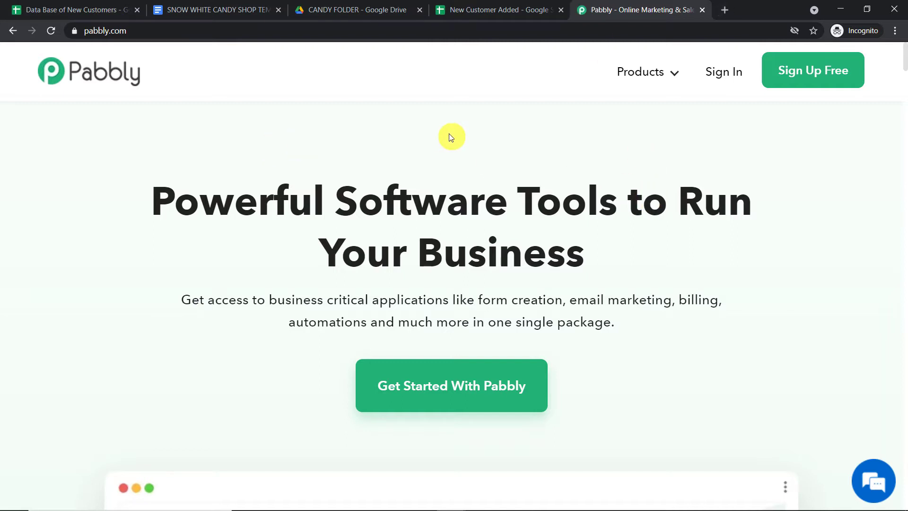
Sign in to Pabbly and choose Access Now on the Connect app card.
left_click(721, 75)
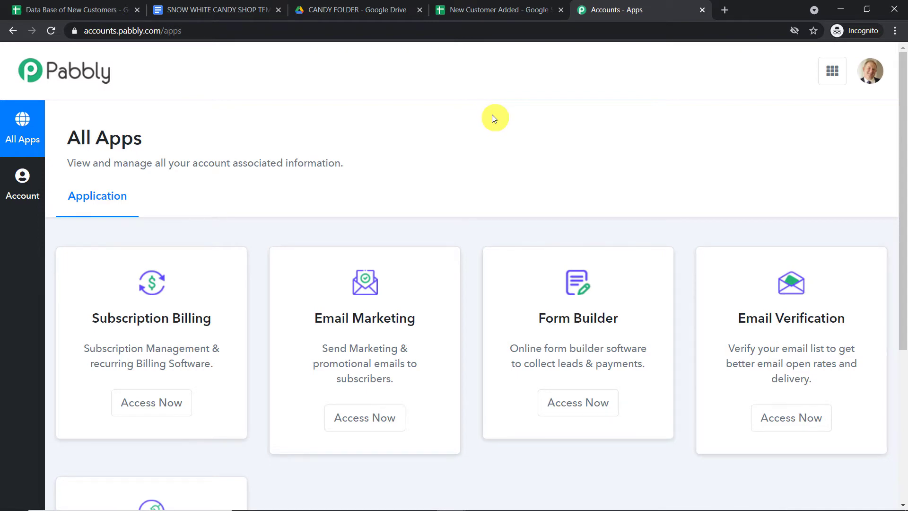
scroll(484, 118, "down", 5)
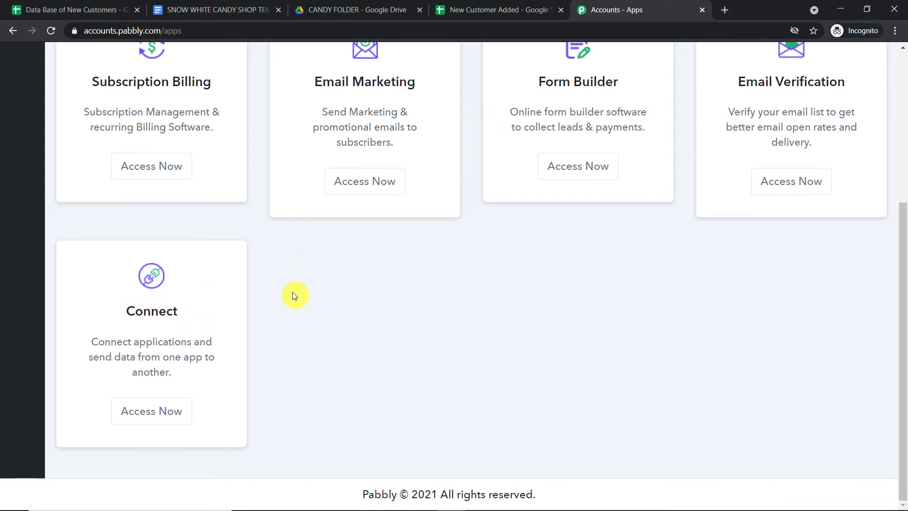
left_click(152, 409)
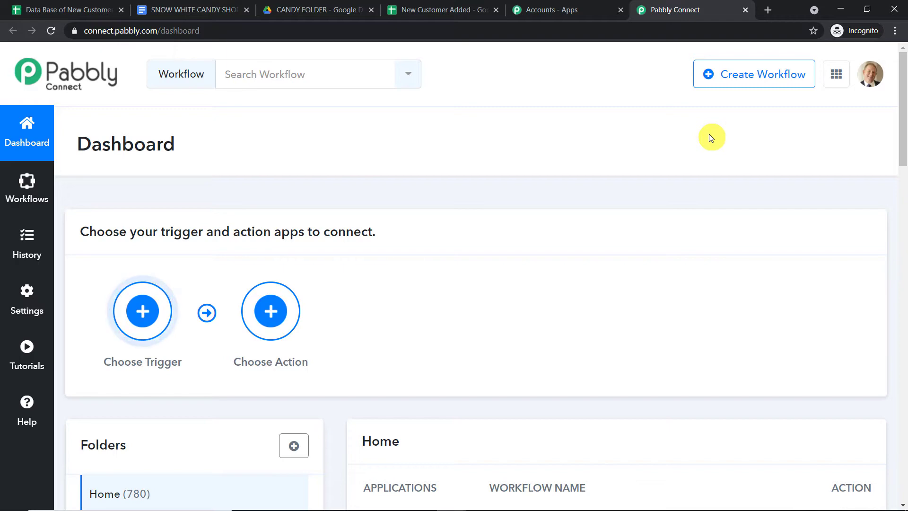
Turn off the Google Sheets to Google Drive Data workflow, then start a new workflow.
scroll(709, 162, "down", 4)
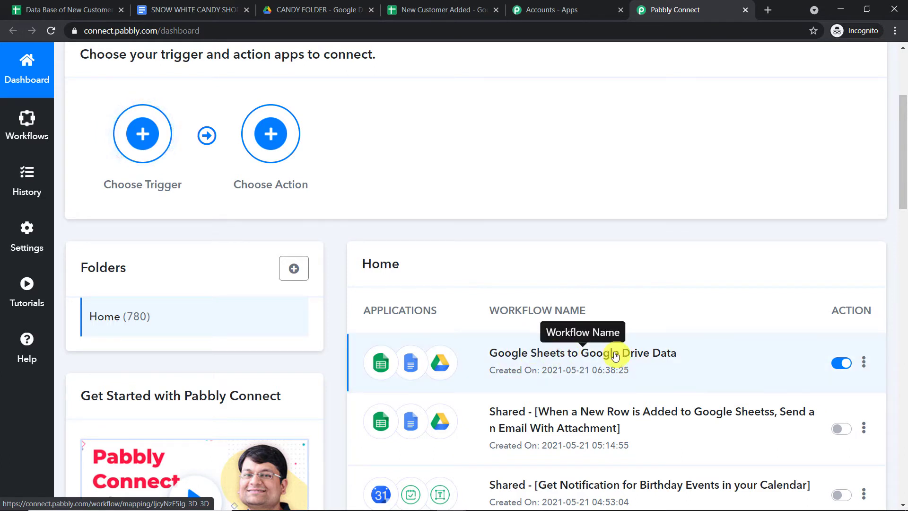
left_click(840, 367)
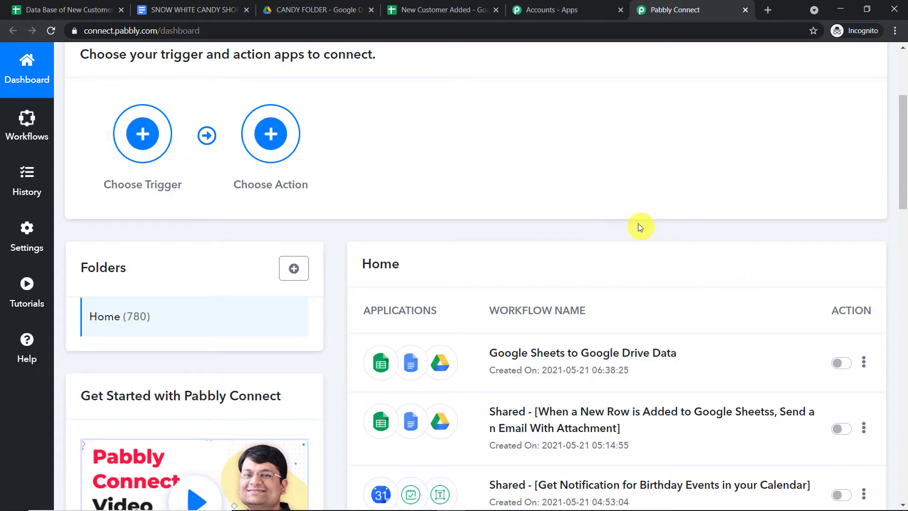
scroll(638, 223, "up", 4)
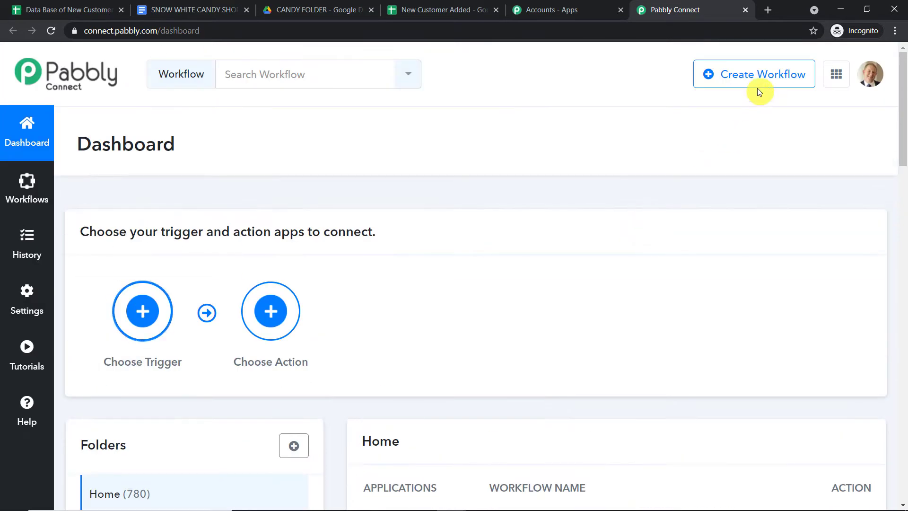
scroll(743, 104, "down", 4)
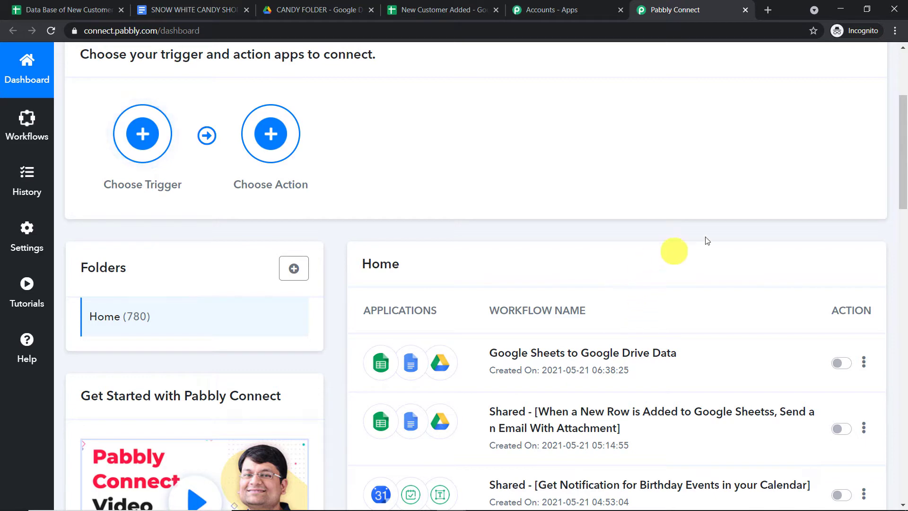
scroll(782, 193, "up", 4)
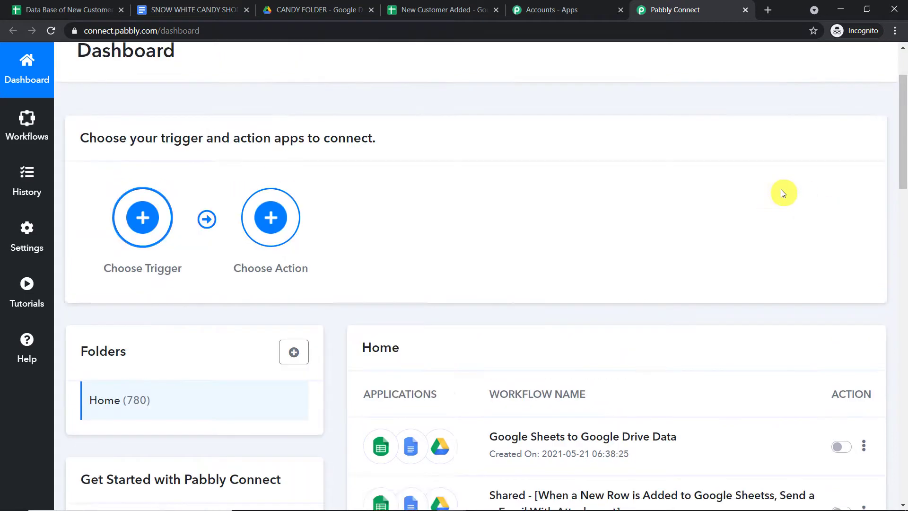
left_click(768, 78)
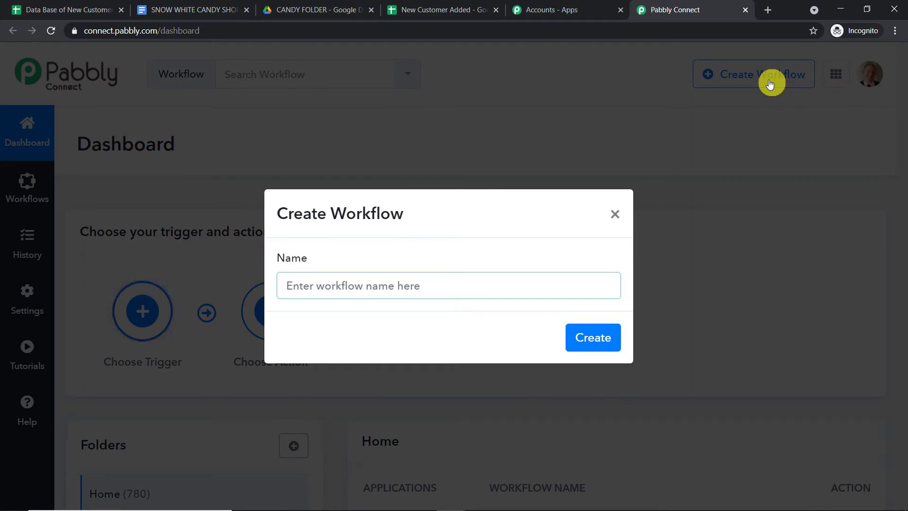
Name the workflow 'Google Sheets To Gmail (Google Docs, Google Drive)' and create it.
type("Goo")
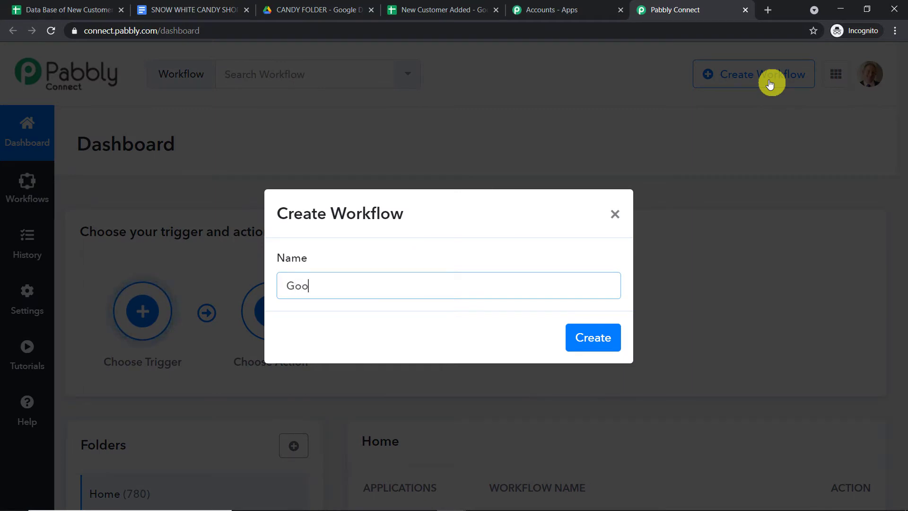
type("gle Sheets To Gmail (")
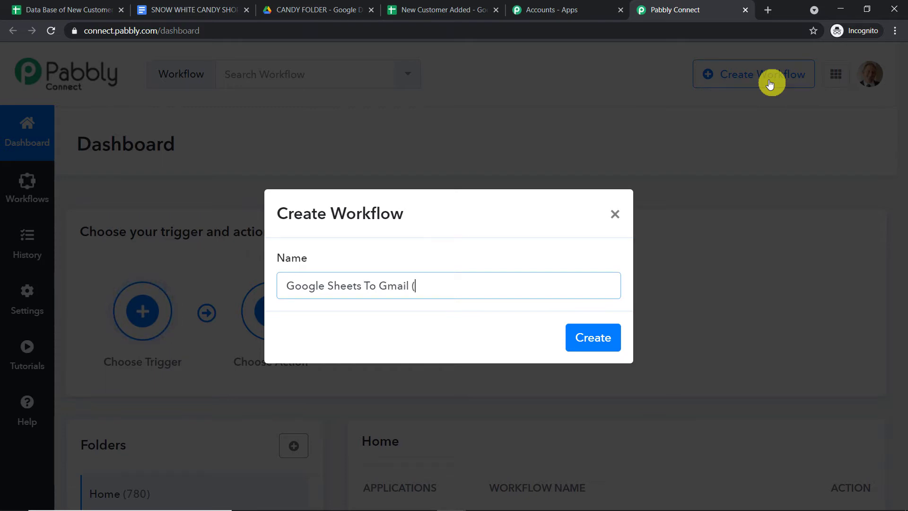
type("Google ")
type("Docs, Googl")
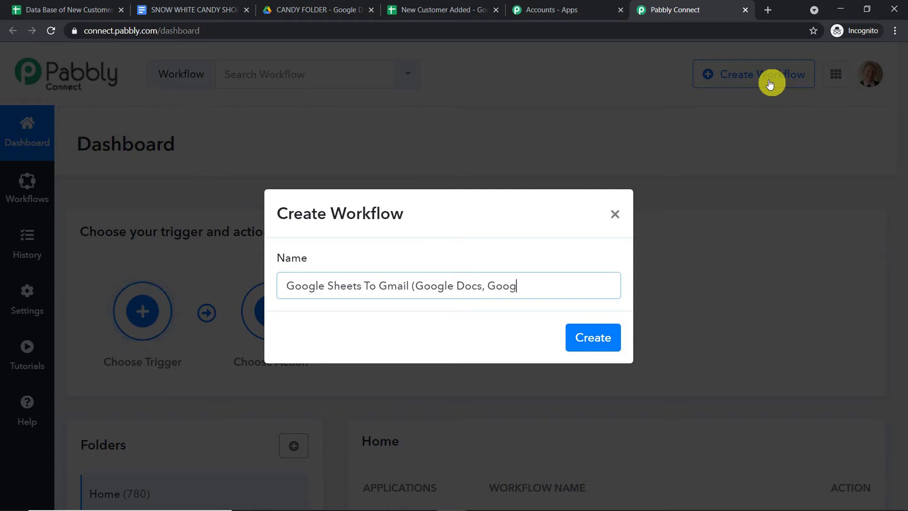
type("e Drive")
left_click(604, 334)
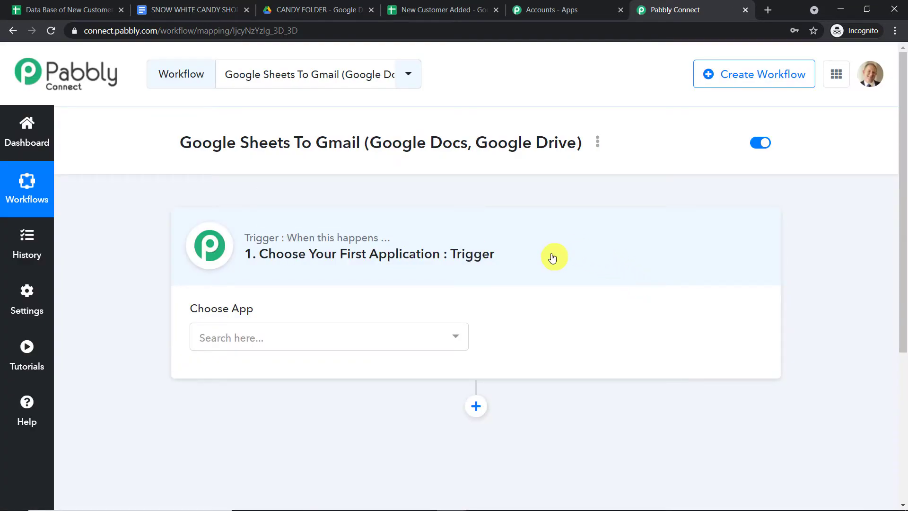
Set the trigger app to Google Sheets with the New Spreadsheet Row event.
left_click(387, 327)
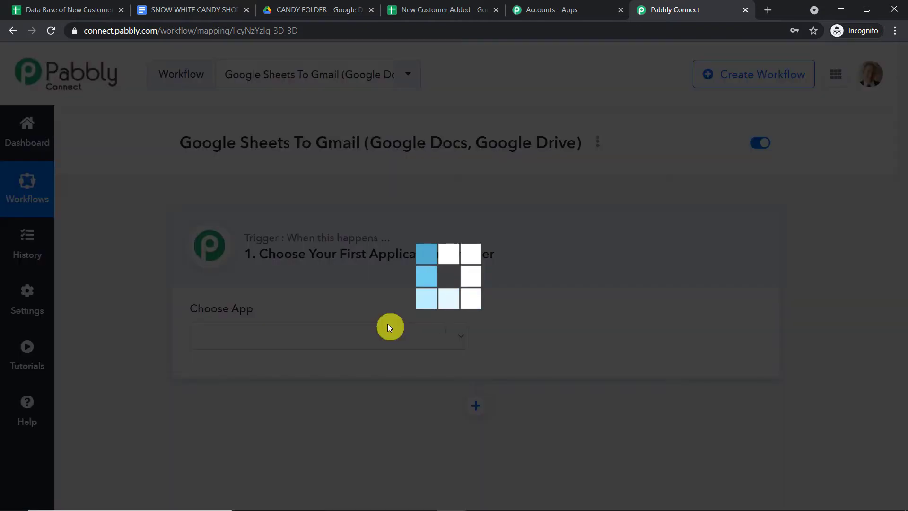
type("goo")
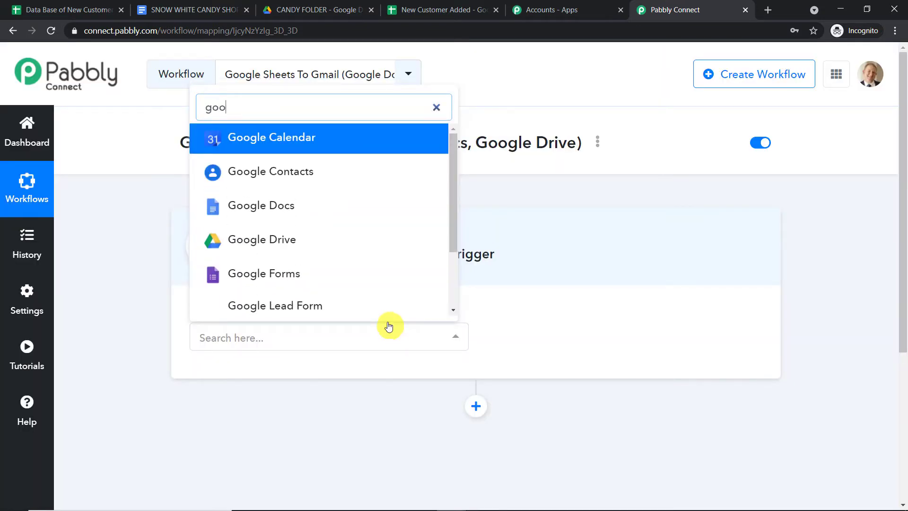
type("gle sh")
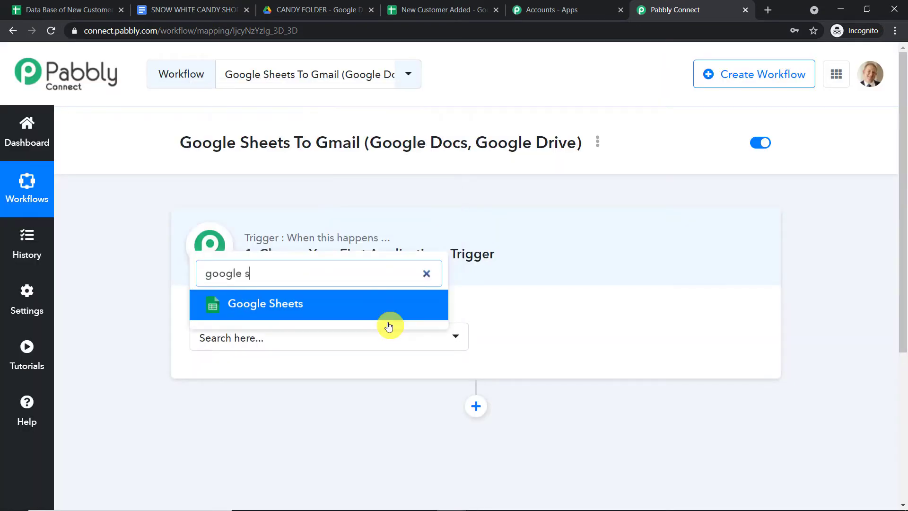
left_click(370, 299)
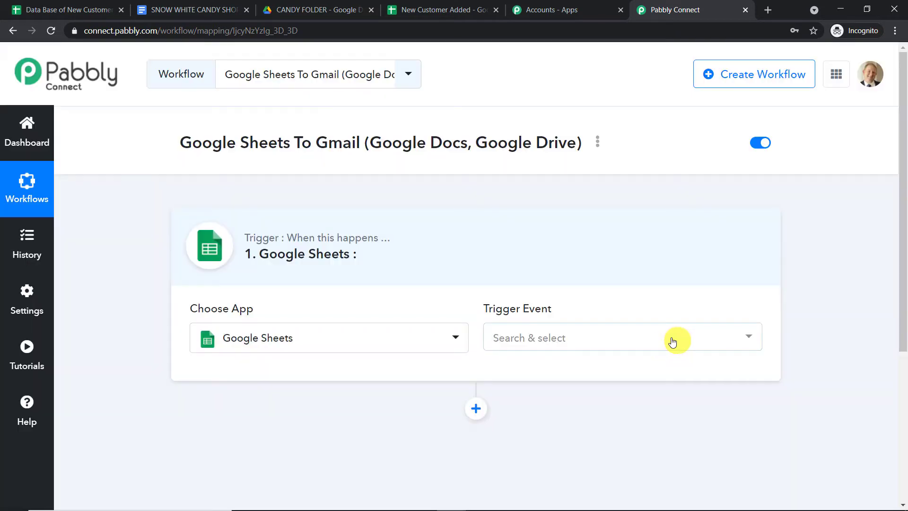
left_click(671, 340)
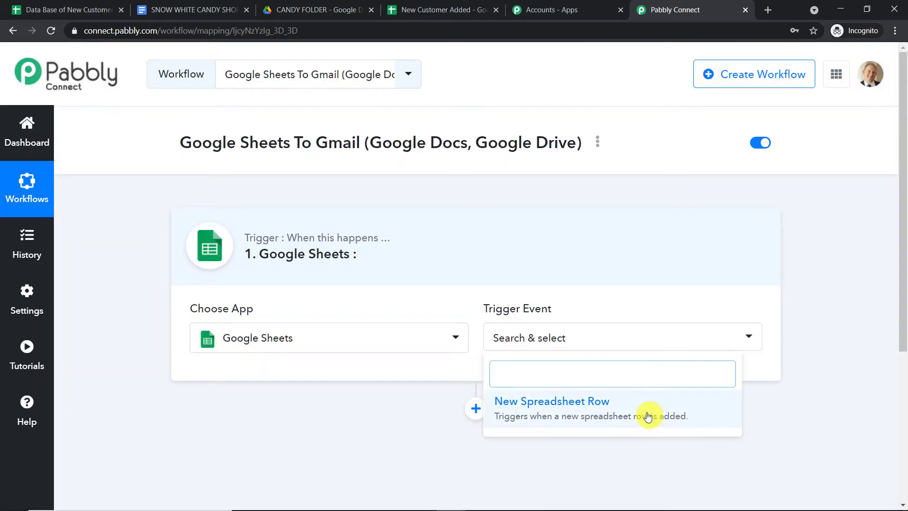
left_click(648, 415)
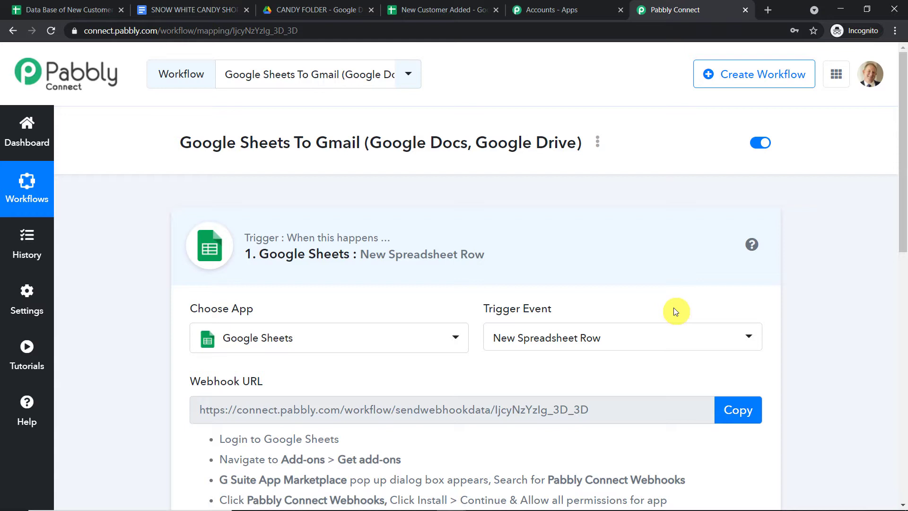
scroll(672, 262, "down", 1)
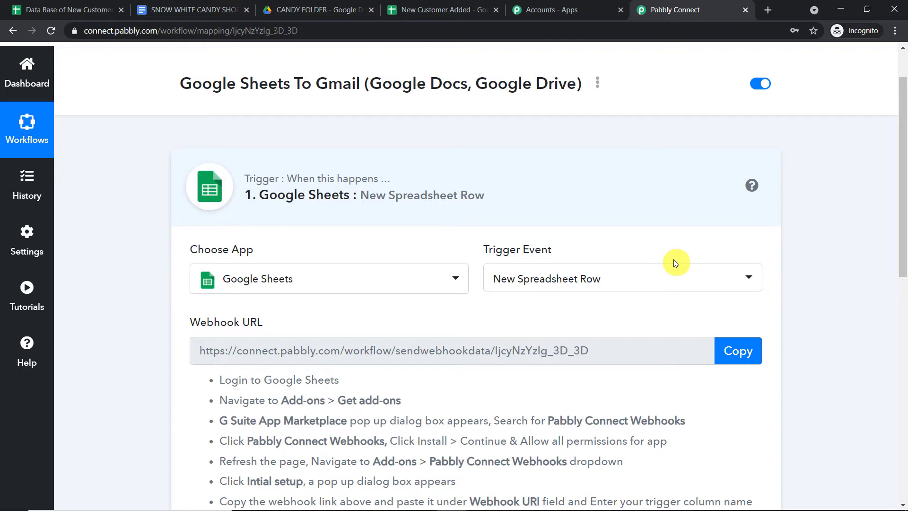
left_click(680, 279)
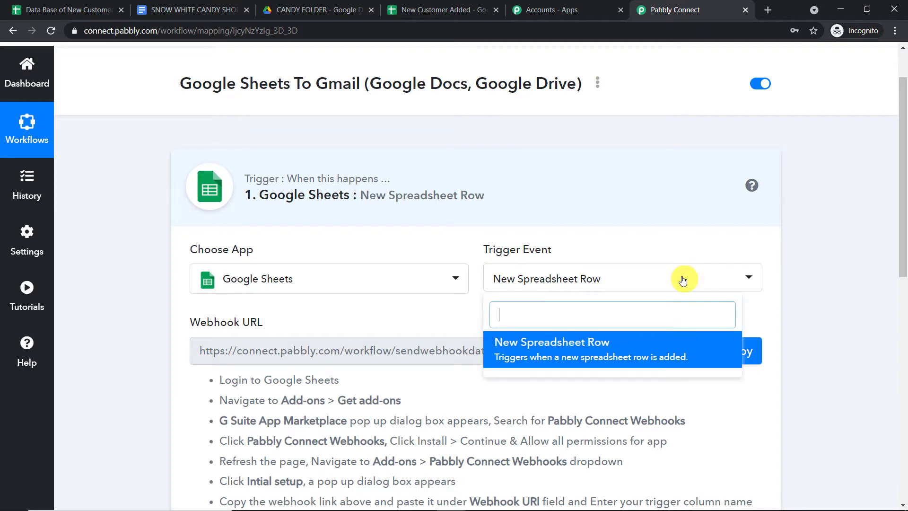
left_click(809, 233)
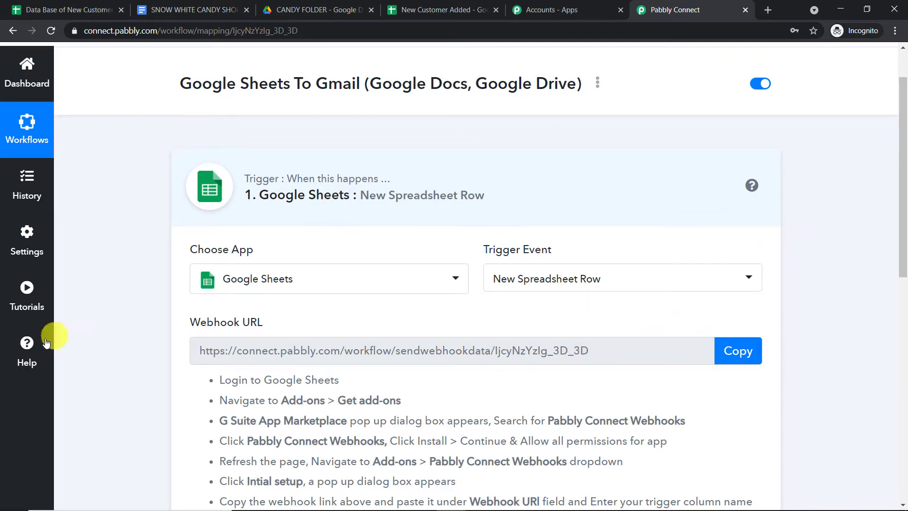
Check the Pabbly help forum, then return to the workflow editor.
left_click(19, 352)
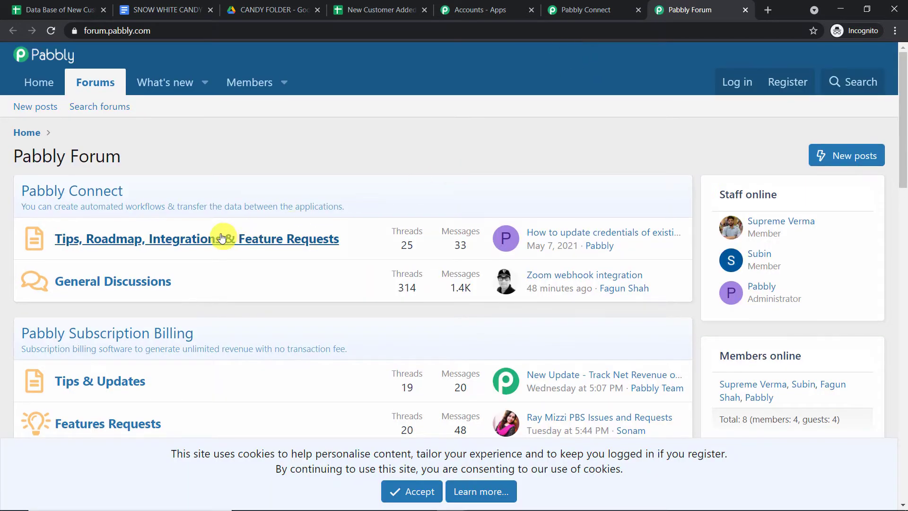
left_click(551, 7)
scroll(413, 186, "down", 2)
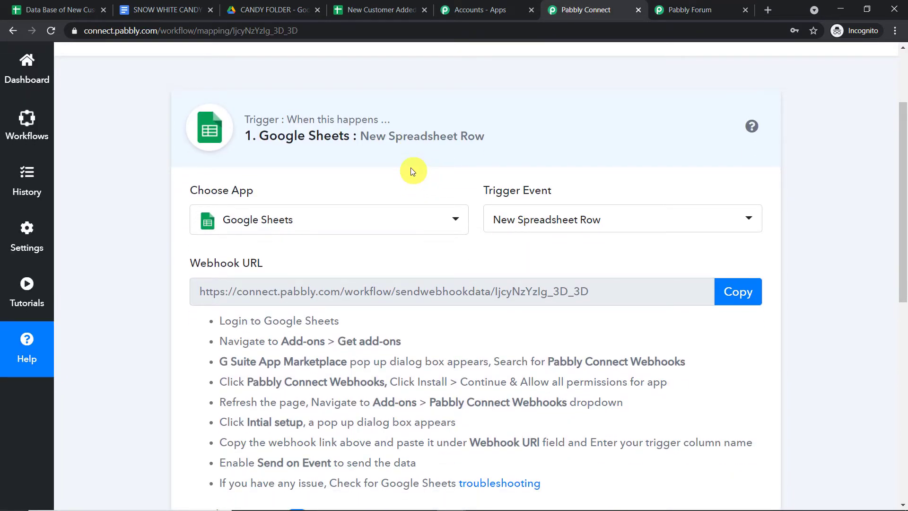
From the New Customer Added sheet's Get add-ons store, search 'pabbly' for Pabbly Connect Webhooks.
left_click(374, 10)
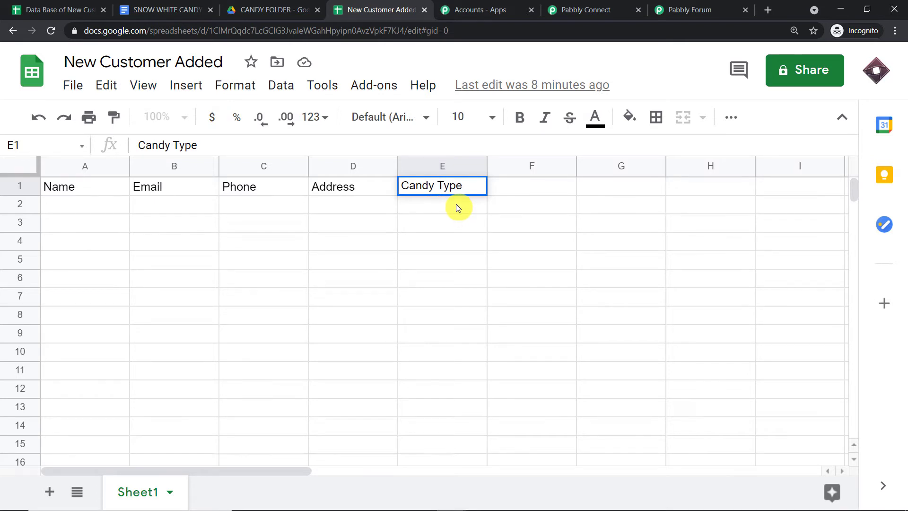
left_click(370, 89)
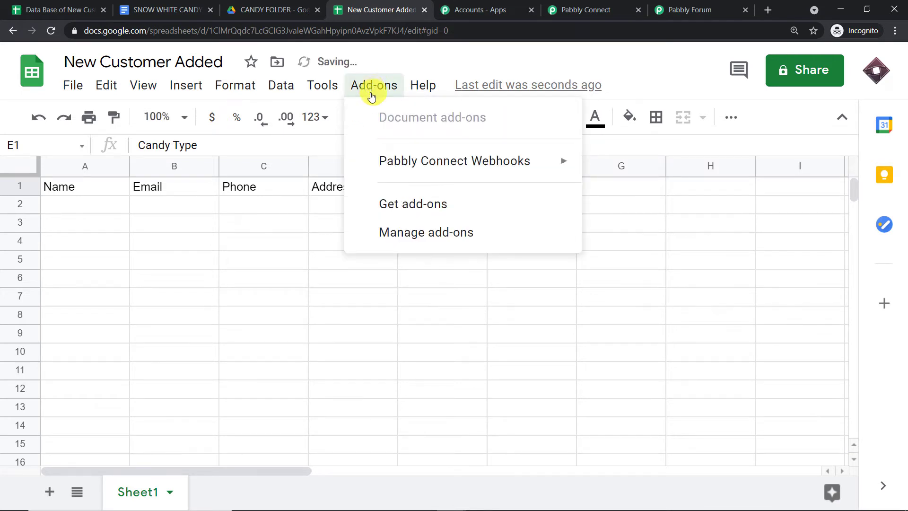
mouse_move(381, 171)
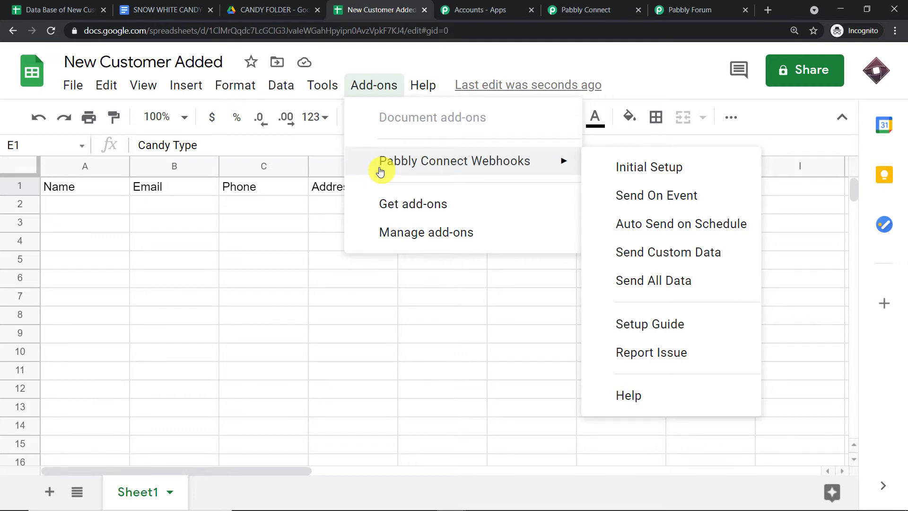
left_click(390, 200)
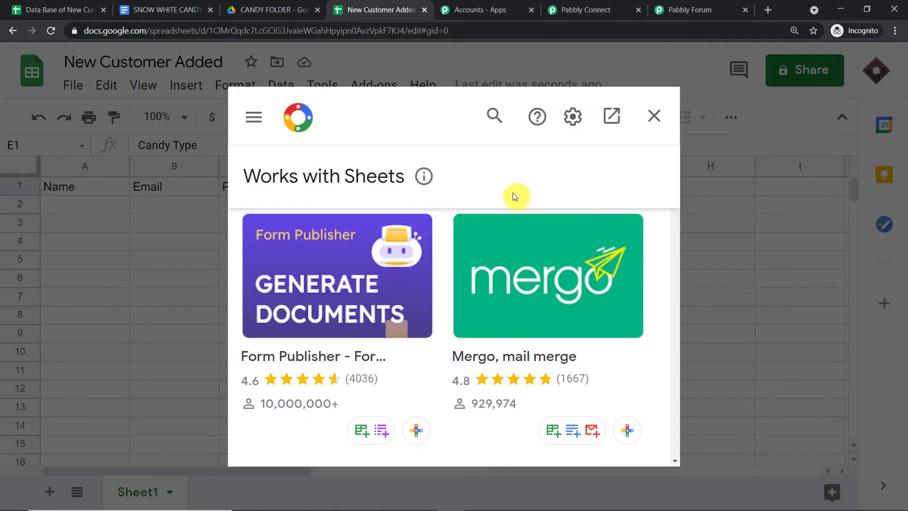
left_click(494, 115)
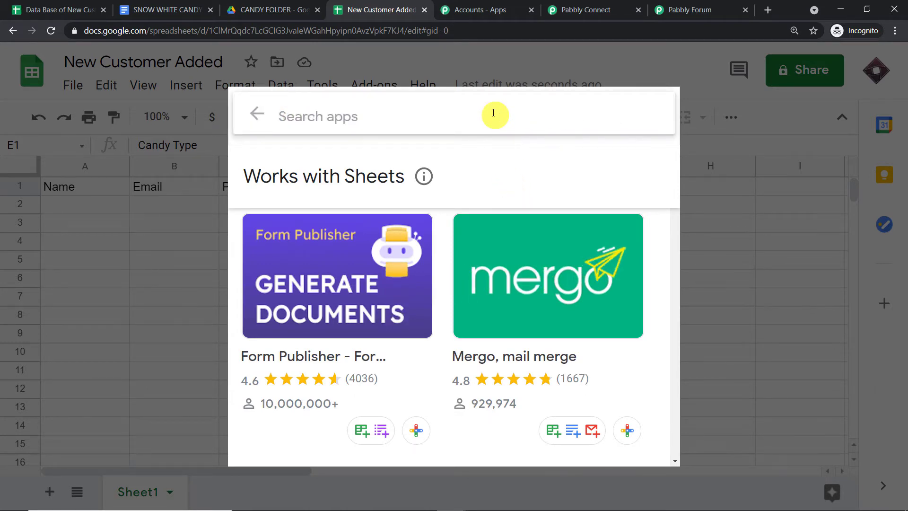
type("pabbly")
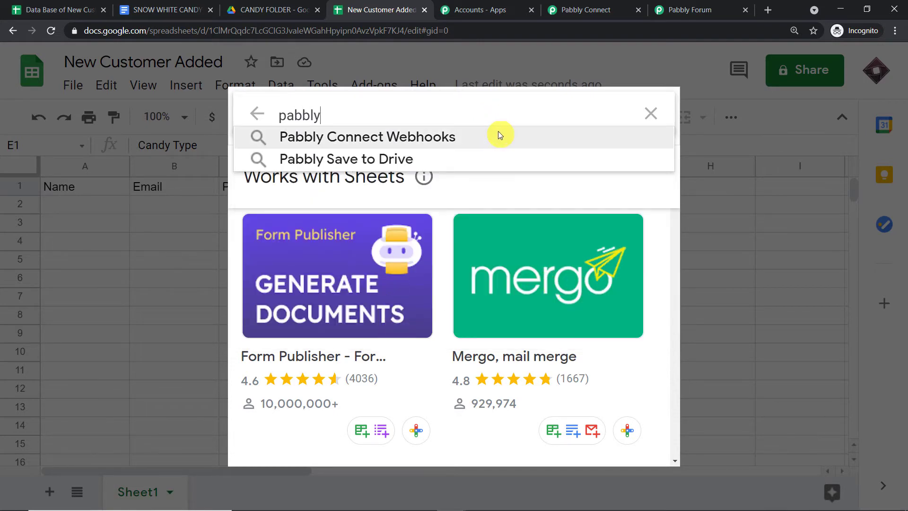
left_click(498, 135)
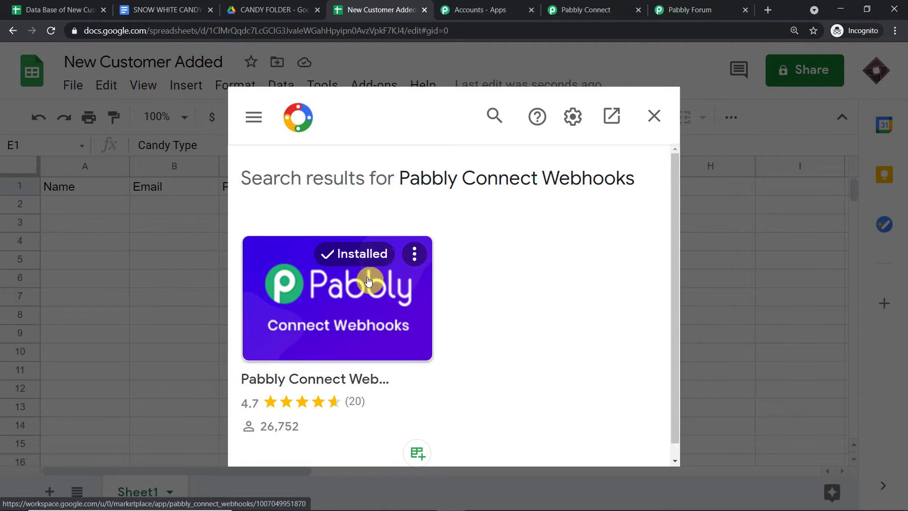
Close the add-on store and open the Pabbly Connect Webhooks Initial Setup form.
left_click(653, 121)
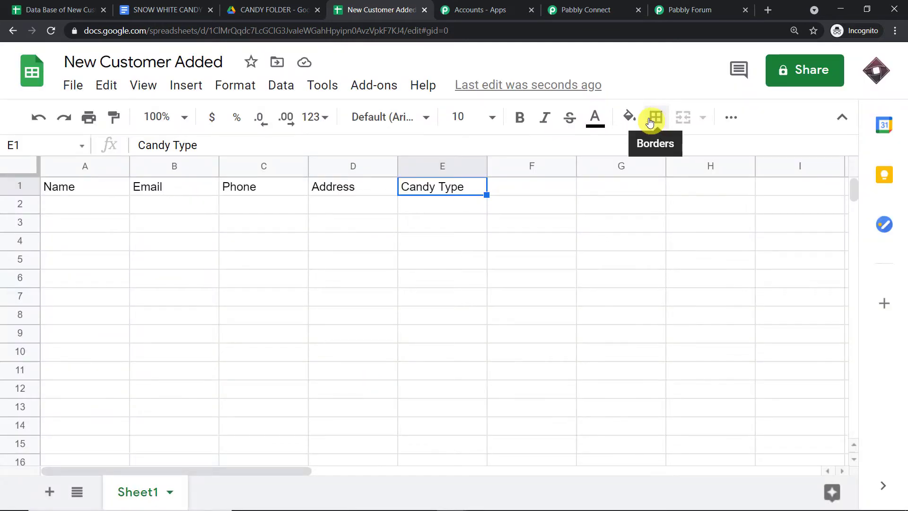
left_click(367, 90)
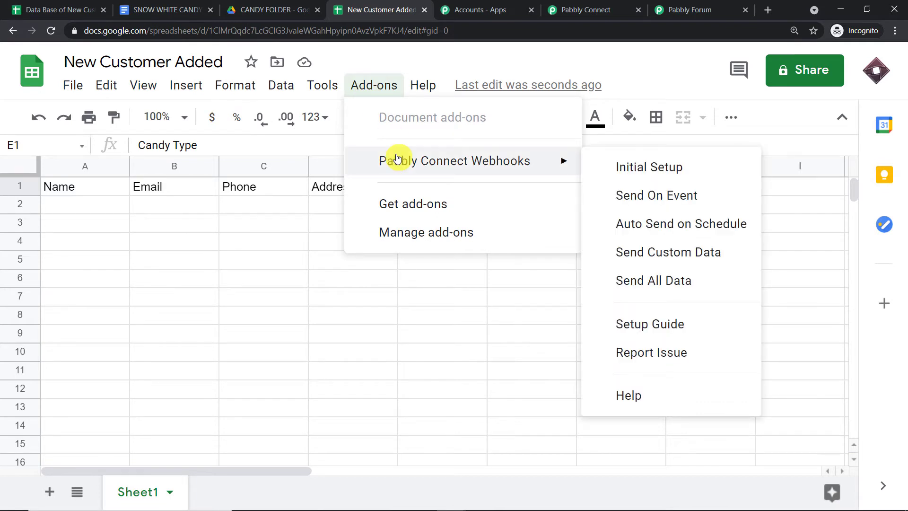
left_click(456, 58)
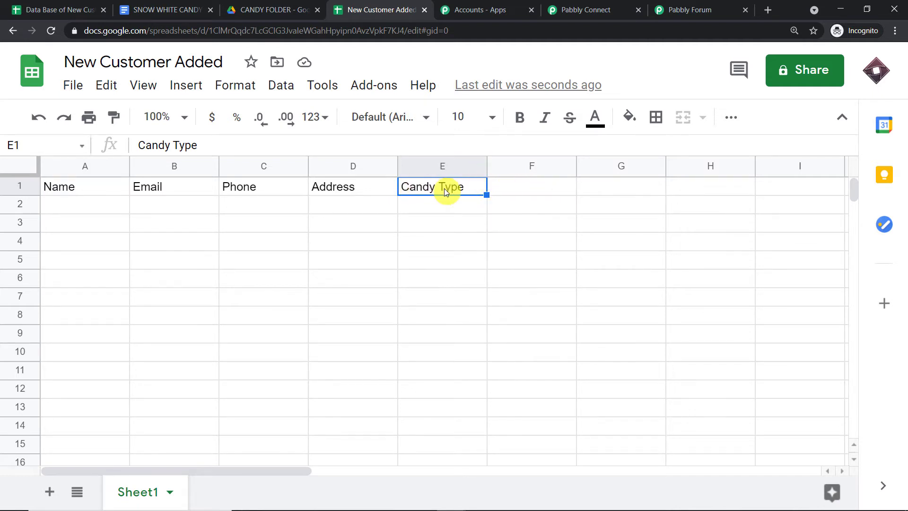
left_click(394, 87)
mouse_move(426, 154)
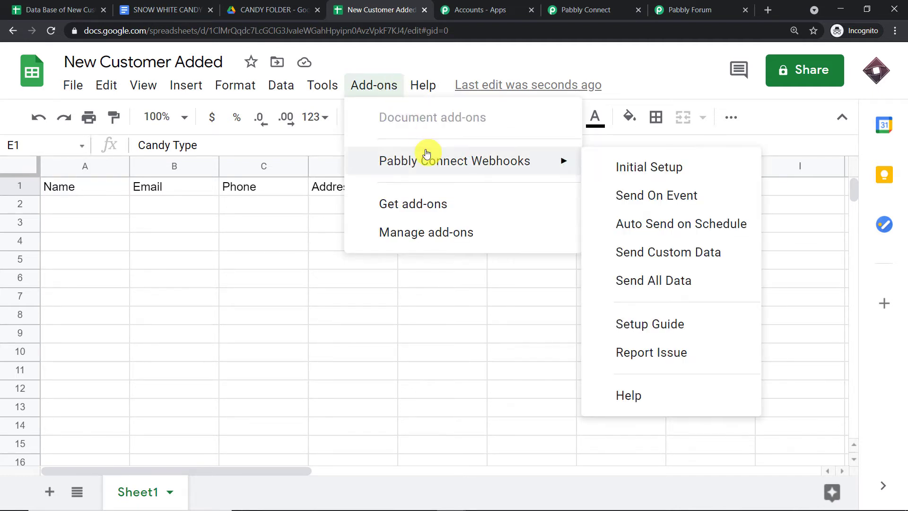
left_click(608, 169)
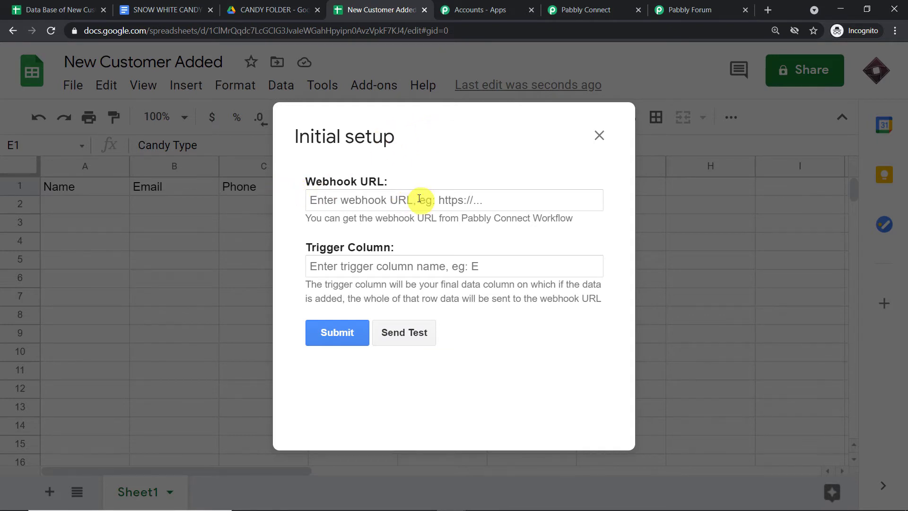
Enter trigger column E, then go to Pabbly Connect for the webhook URL.
left_click(436, 268)
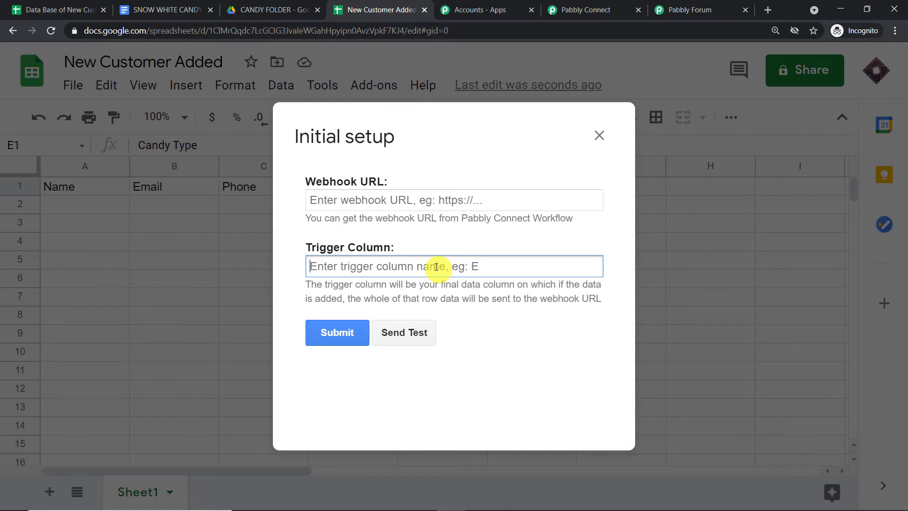
type("E")
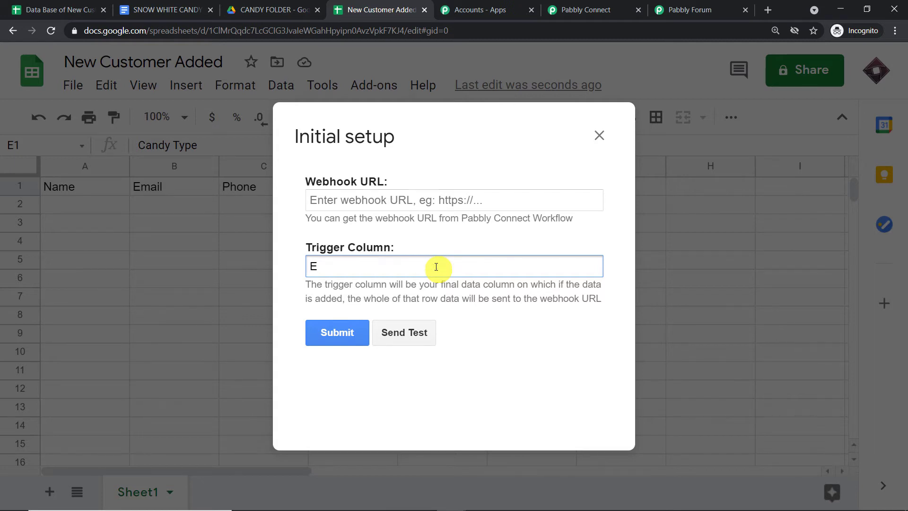
left_click(434, 199)
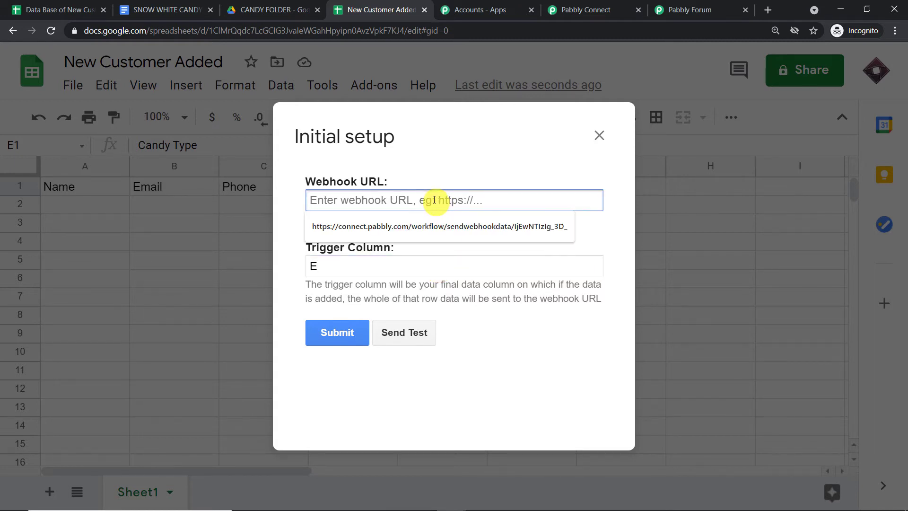
left_click(576, 9)
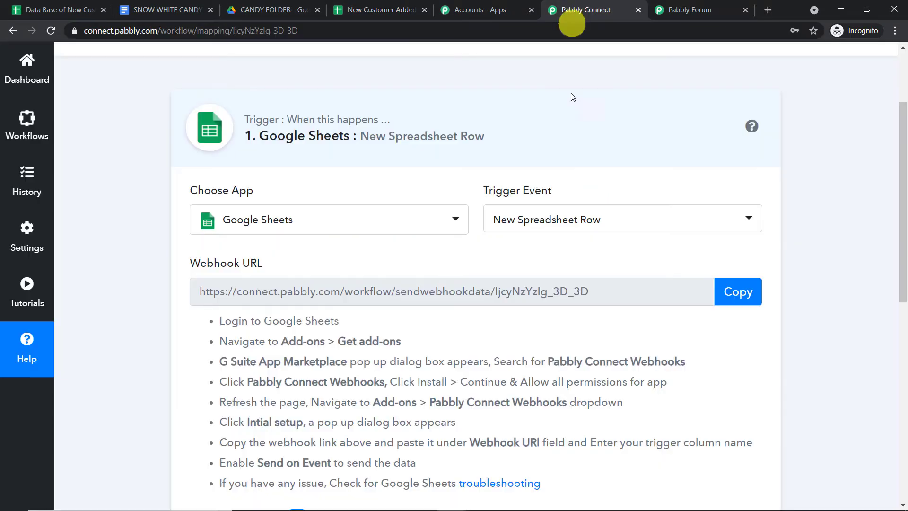
Paste the copied Pabbly webhook URL into the sheet's Initial Setup form and submit it.
left_click(738, 291)
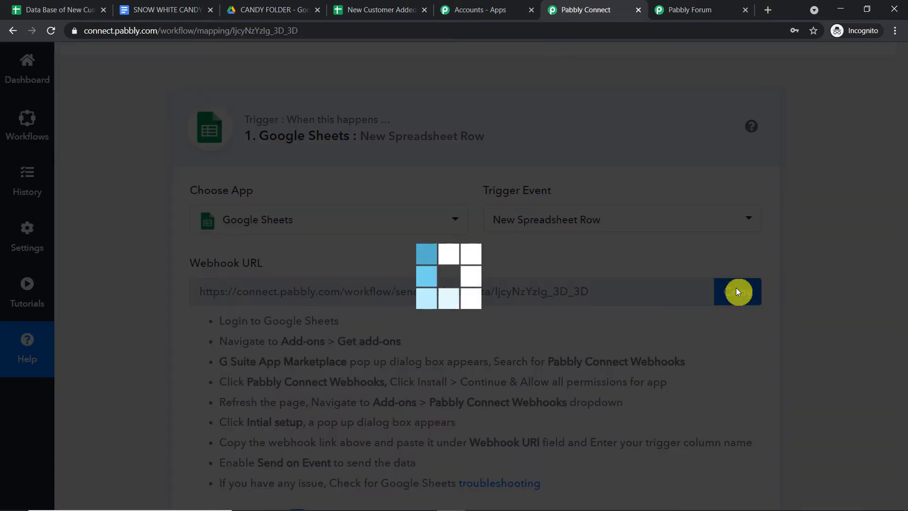
scroll(711, 258, "down", 3)
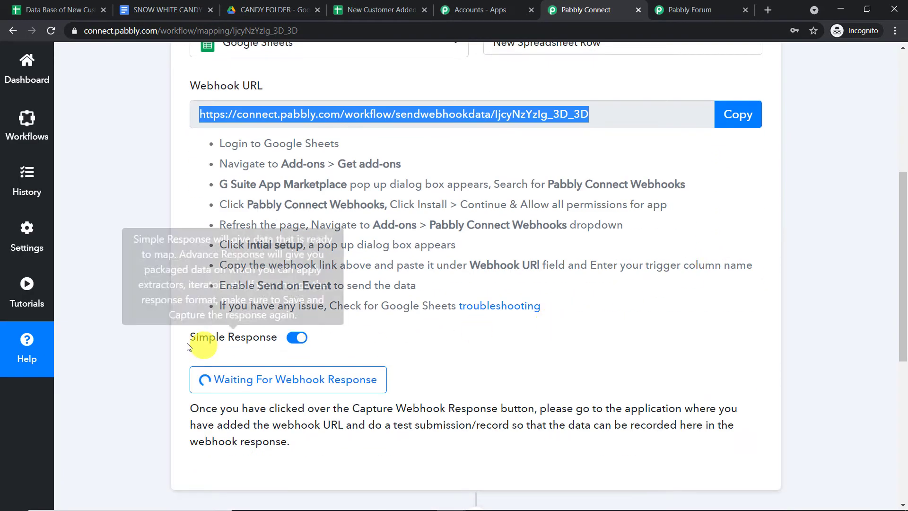
left_click(380, 10)
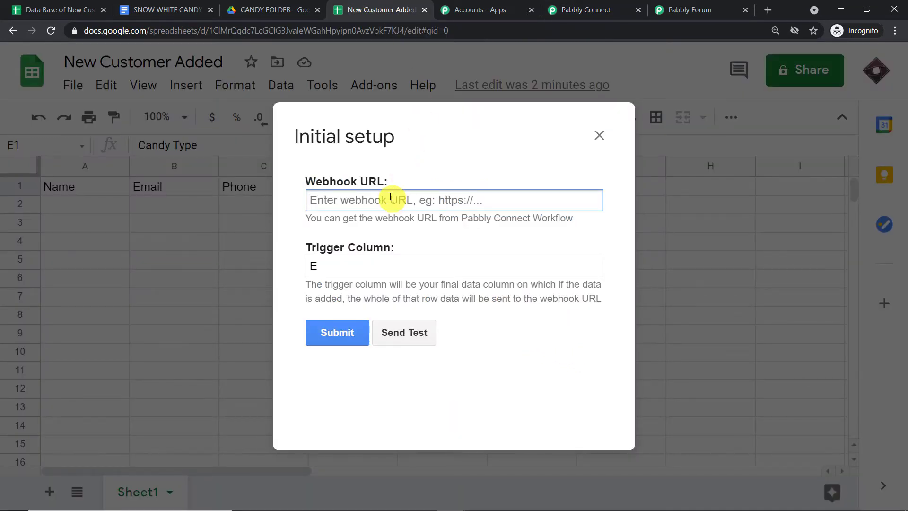
key("ctrl+v")
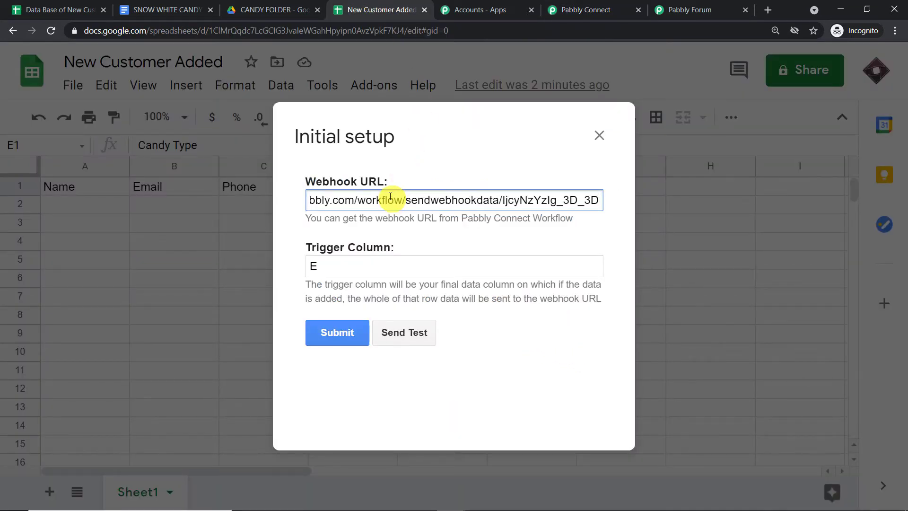
left_click(348, 336)
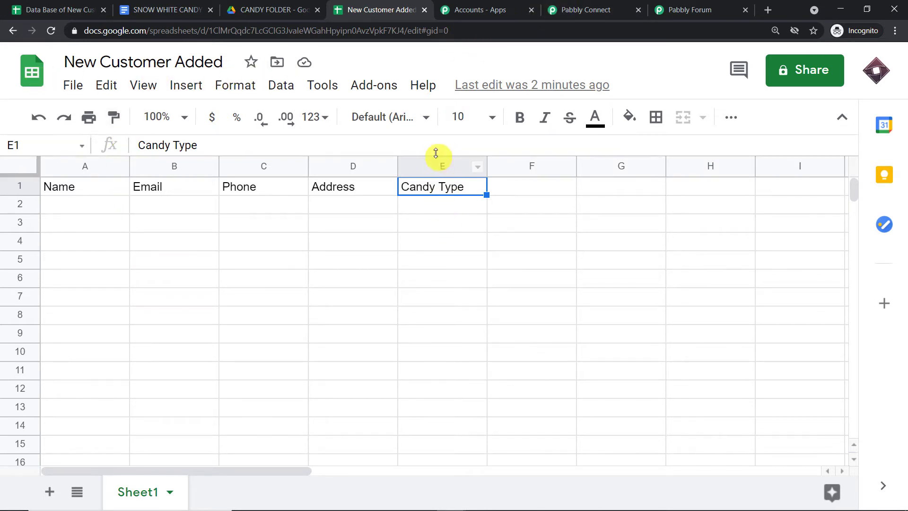
Enter the customer's name in A2 and their e-mail address in B2.
left_click(581, 9)
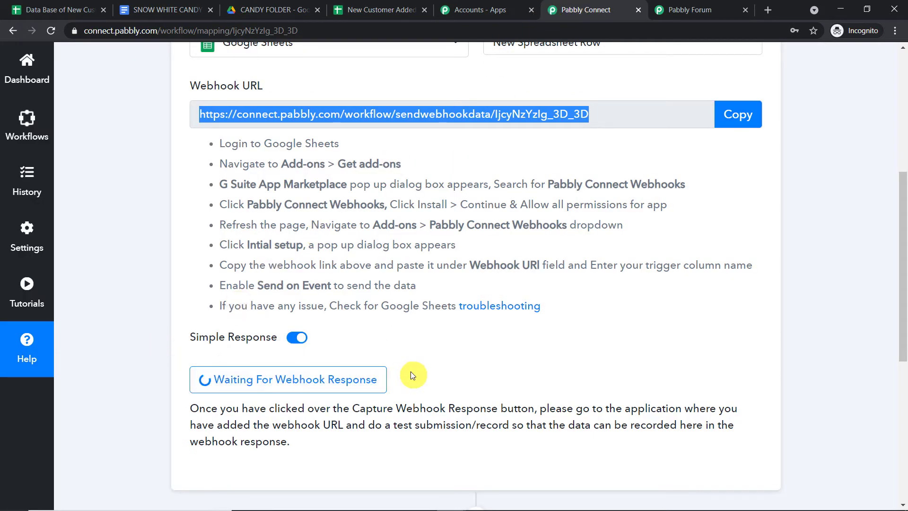
left_click(383, 9)
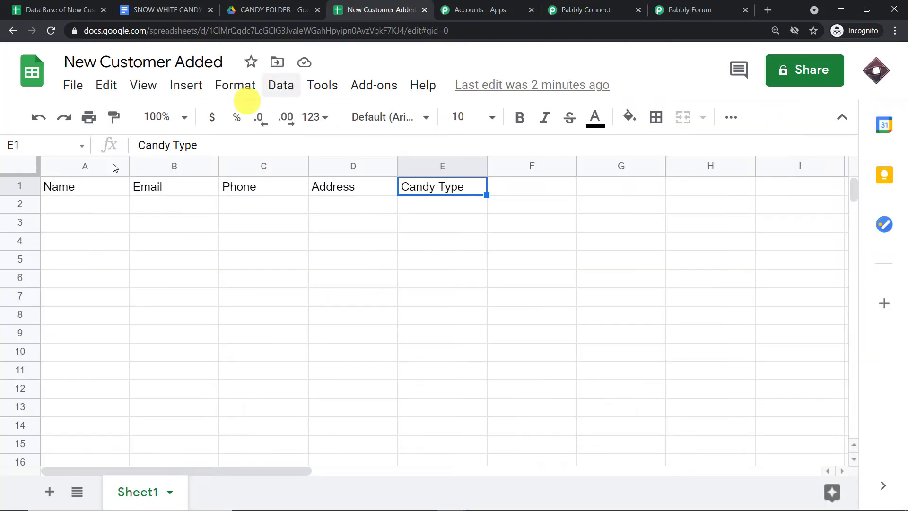
left_click(60, 203)
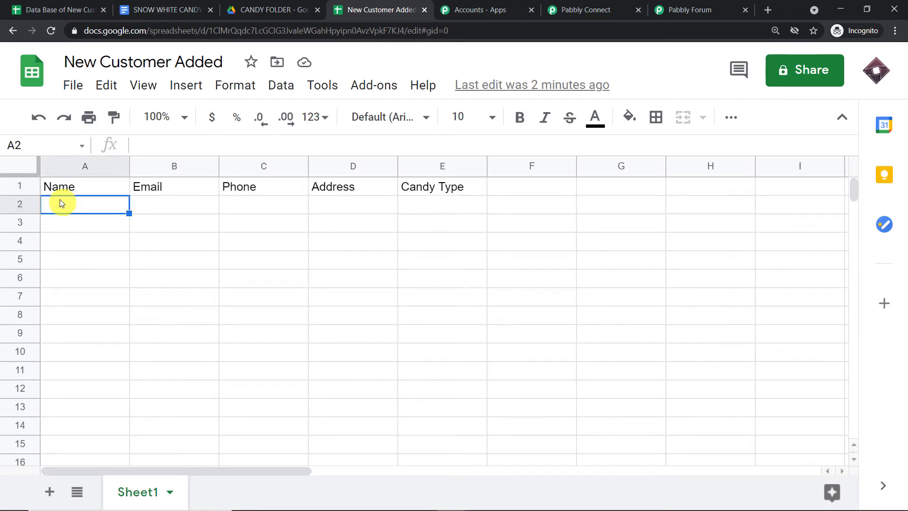
type("ligie")
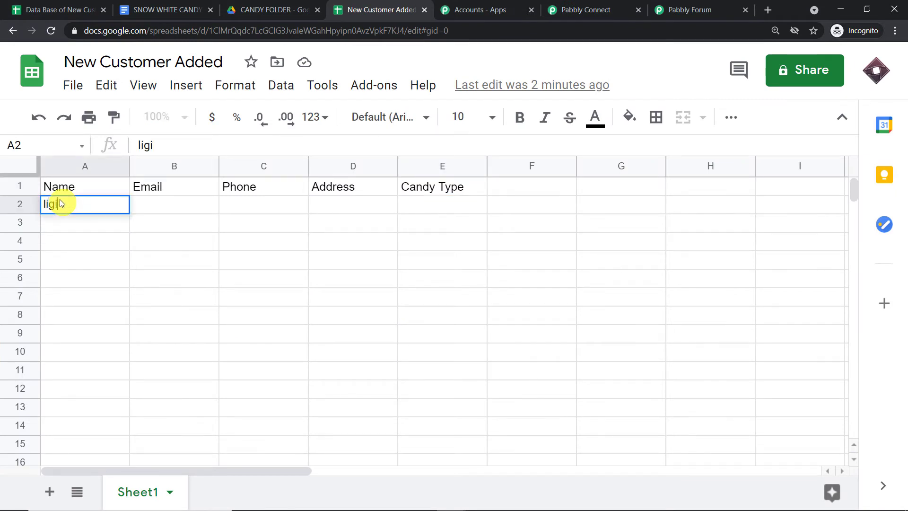
key("BackSpace")
key("BackSpace")
key("BackSpace")
key("BackSpace")
key("BackSpace")
type("Ligie")
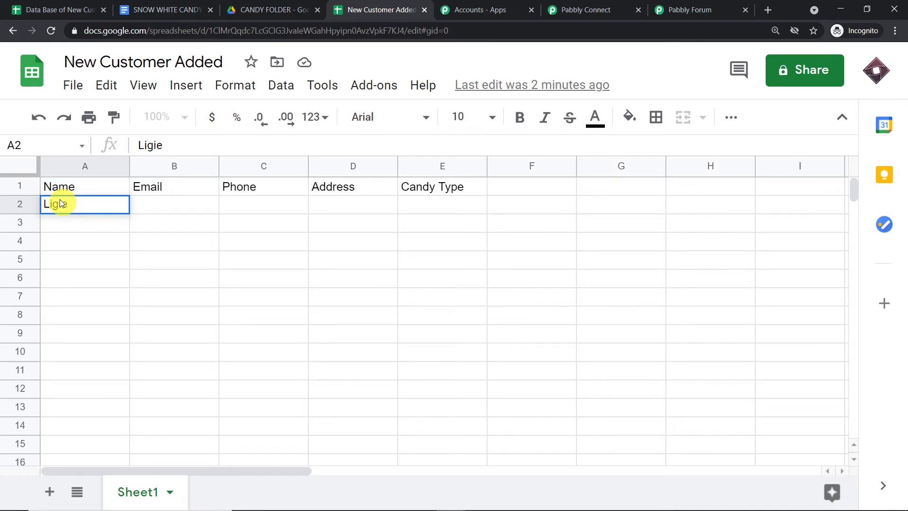
left_click(174, 211)
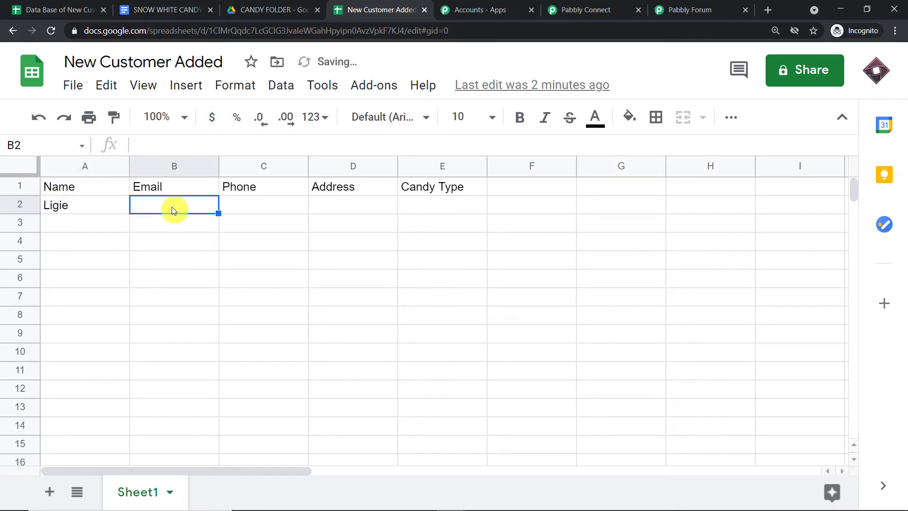
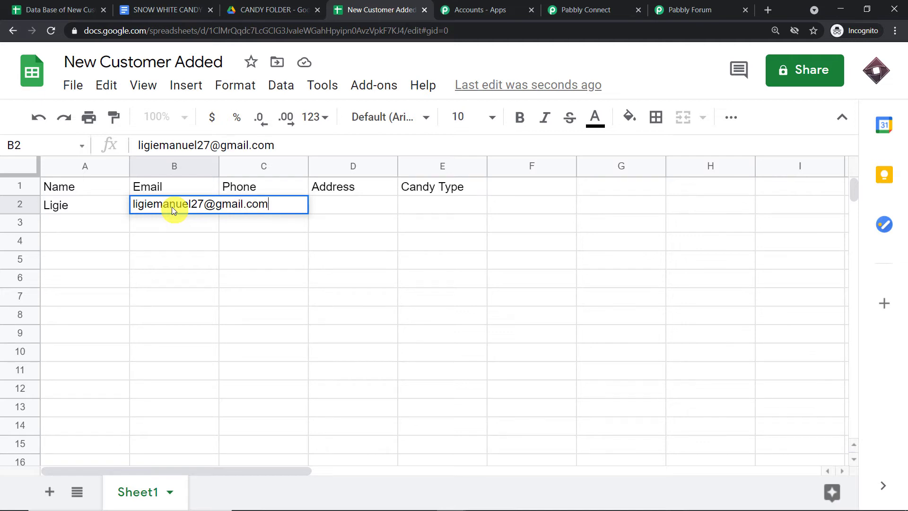
left_click(203, 260)
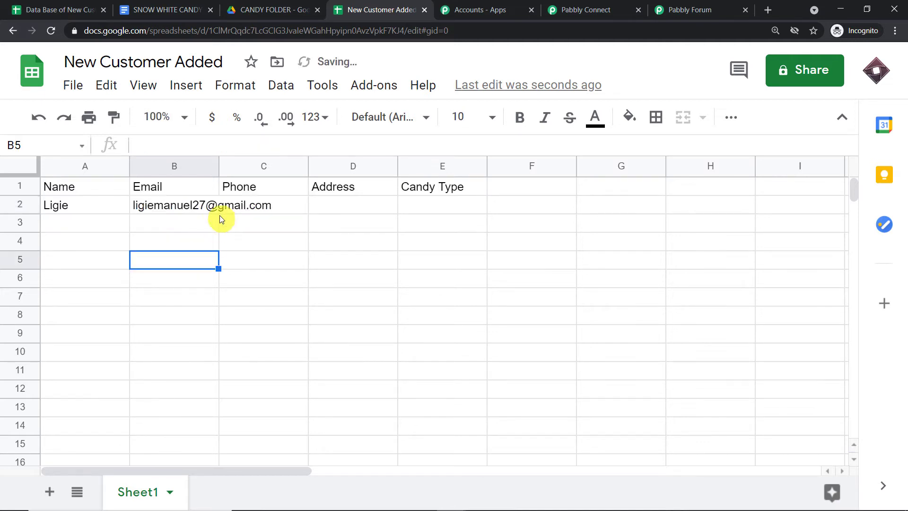
Fill C2–E2 with the phone number, address and candy type 'Strawberry Teddy Type'.
left_click(242, 205)
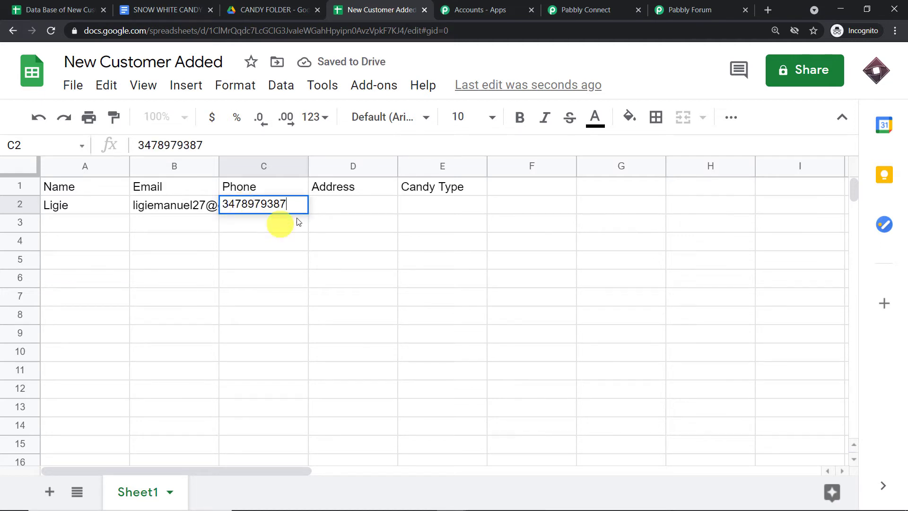
left_click(320, 201)
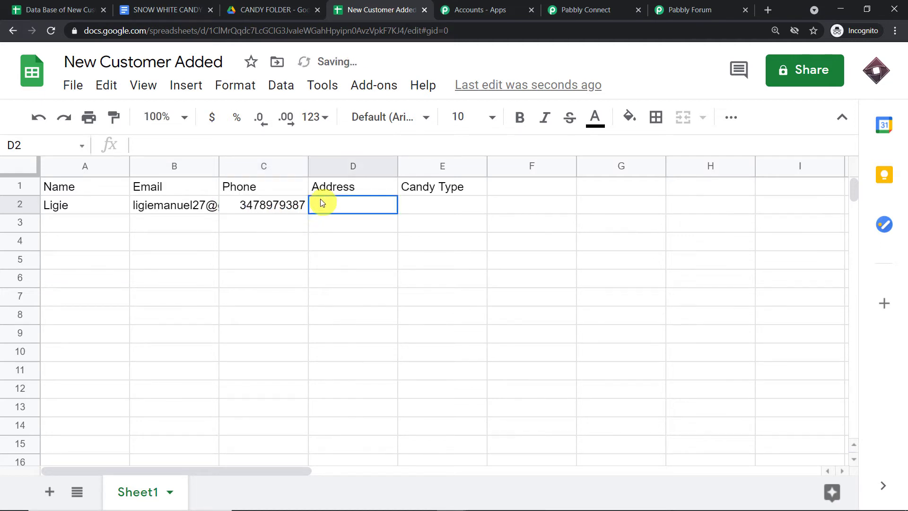
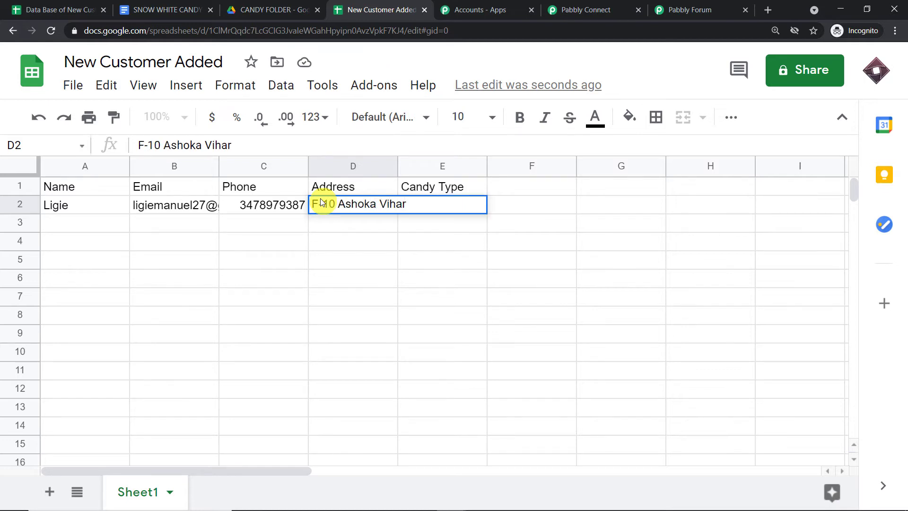
left_click(359, 243)
left_click(422, 204)
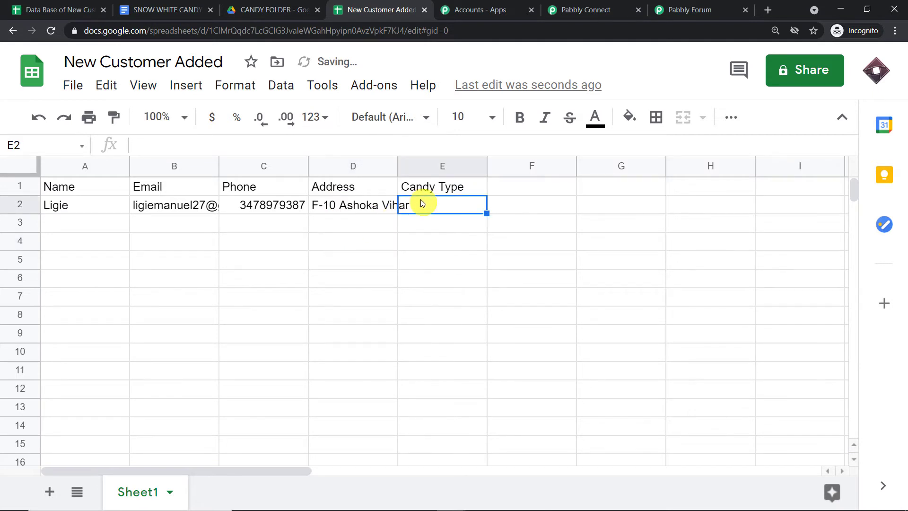
type("Straberry")
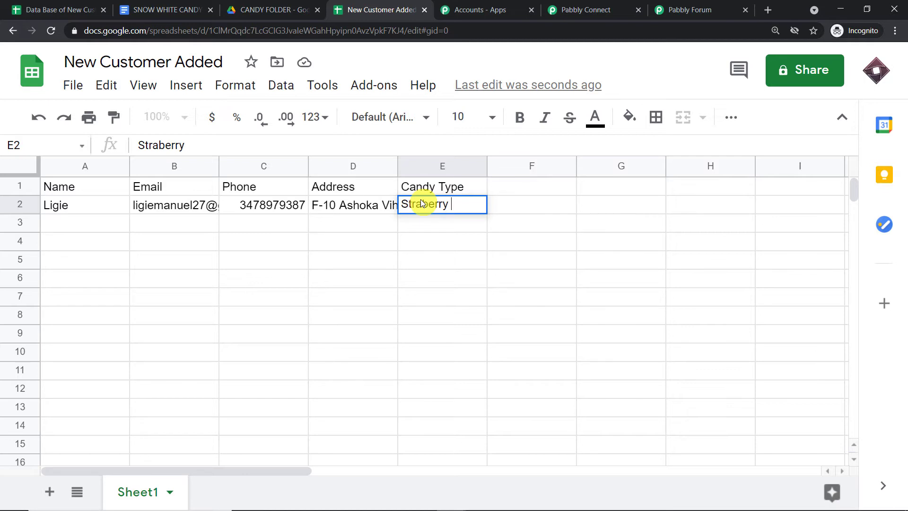
type(" Teddy Type")
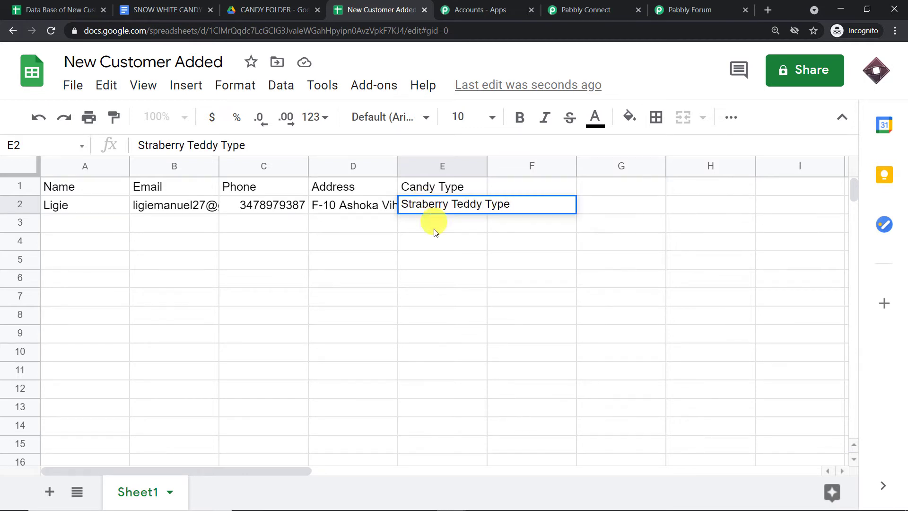
left_click(423, 204)
type("w")
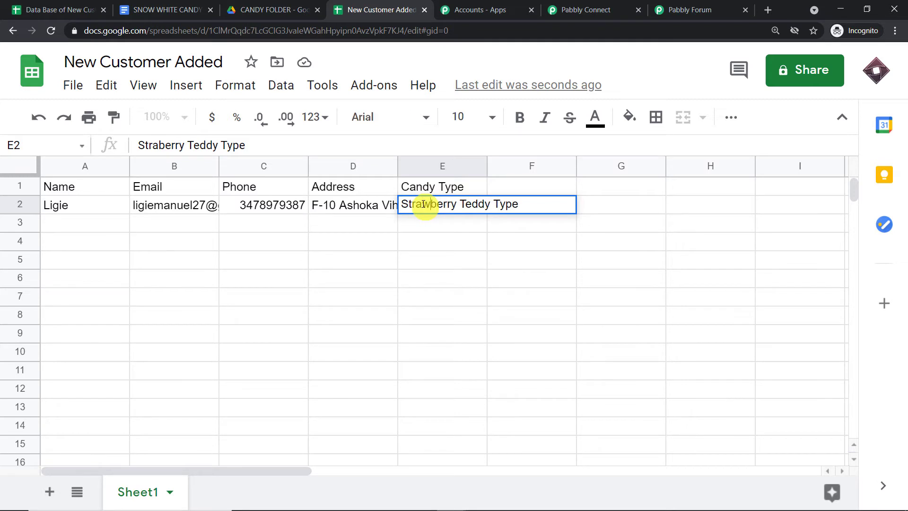
left_click(293, 284)
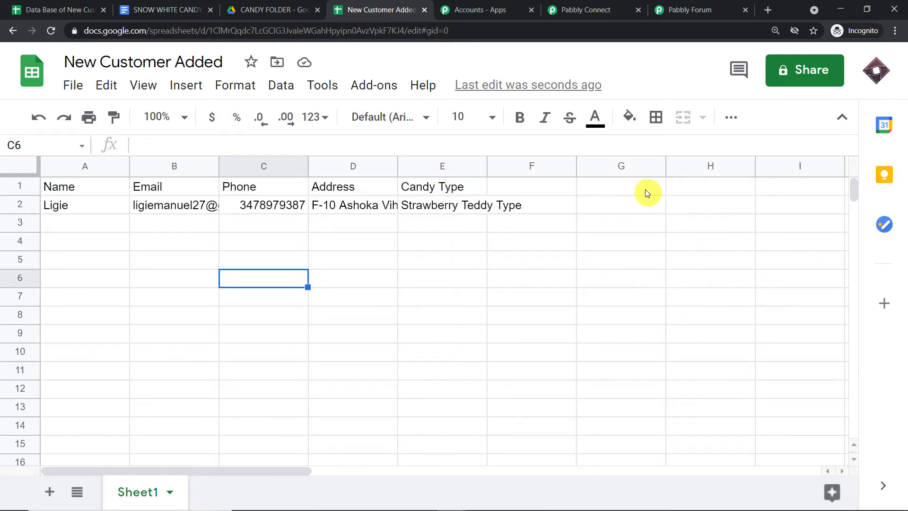
Send the new sheet row to the Pabbly webhook from the add-on menu.
left_click(588, 13)
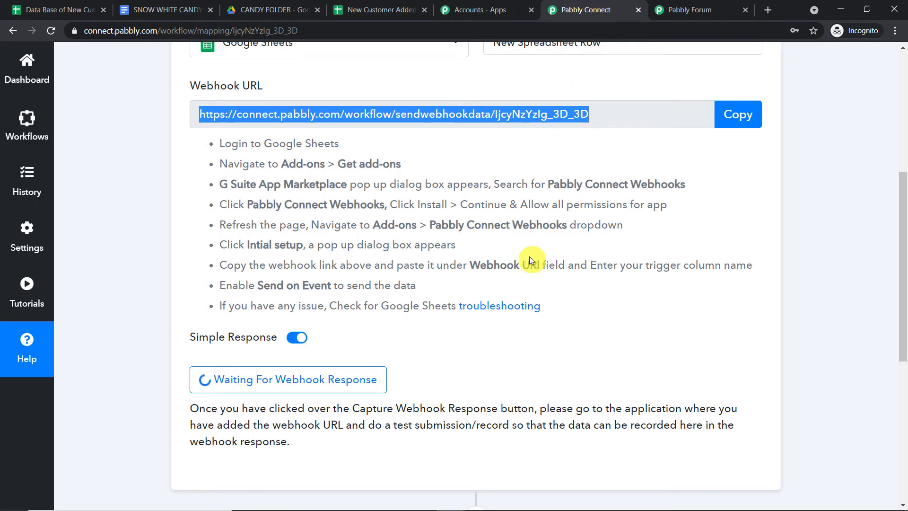
left_click(380, 10)
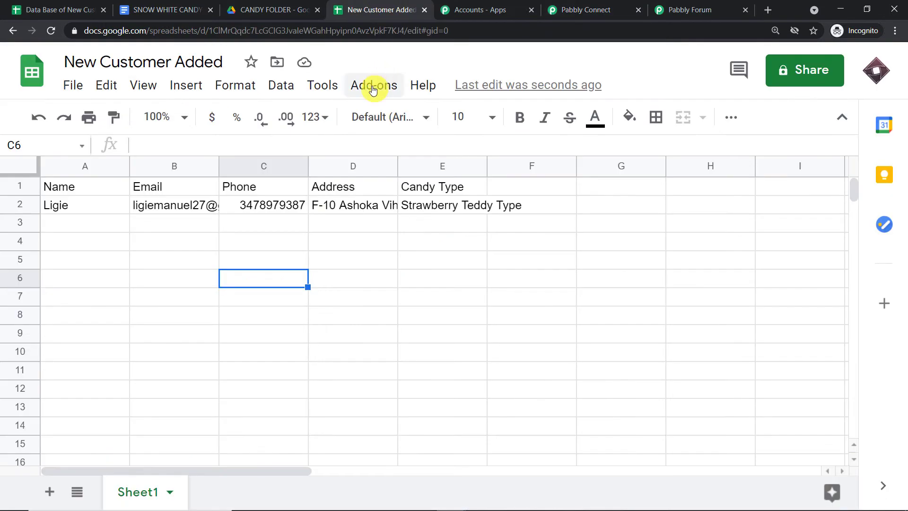
left_click(374, 86)
mouse_move(392, 163)
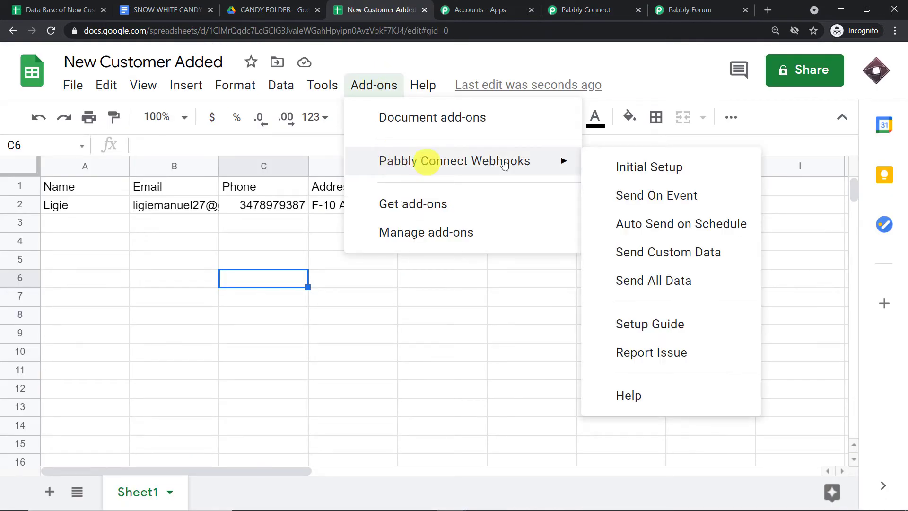
left_click(635, 195)
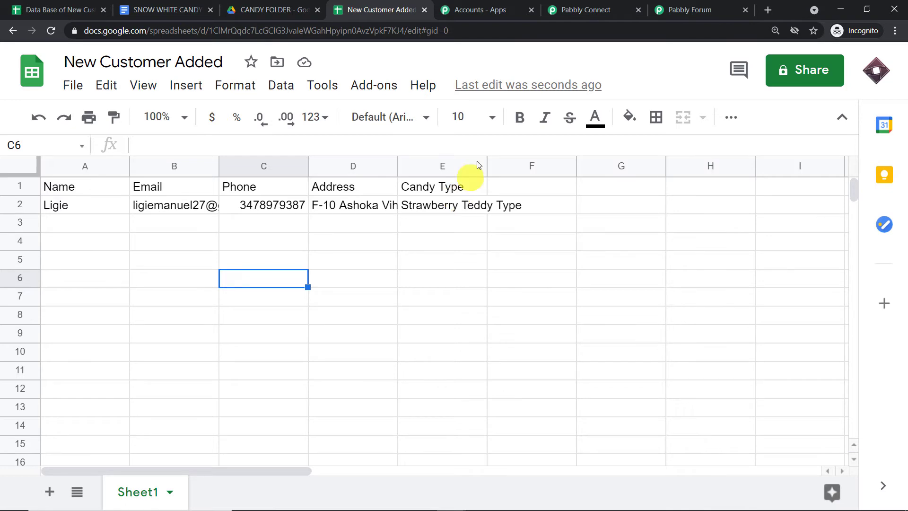
Review Pabbly Connect's received Name, Email, Phone, Address and Candy Type values.
left_click(566, 15)
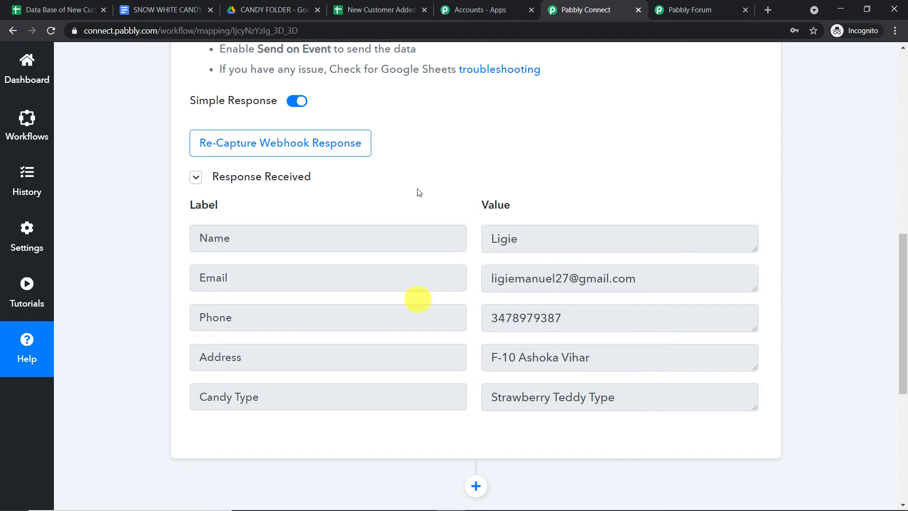
left_click(367, 11)
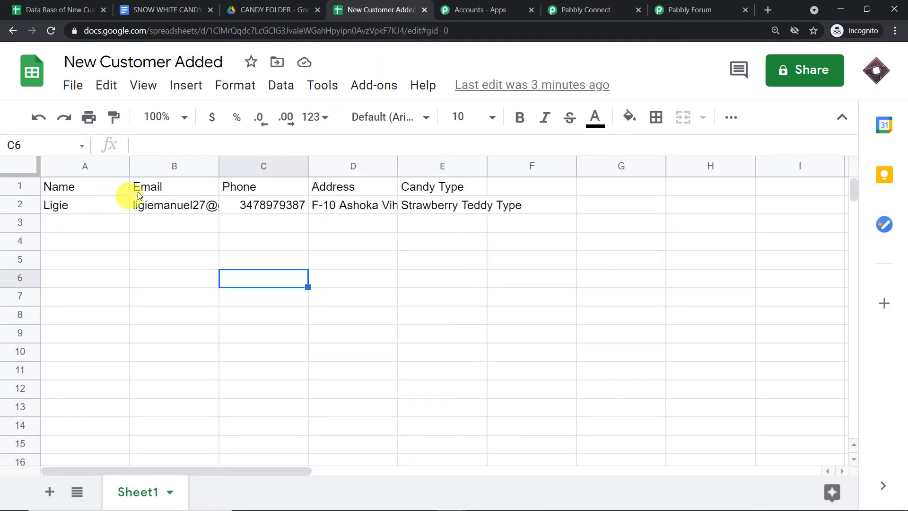
left_click(587, 10)
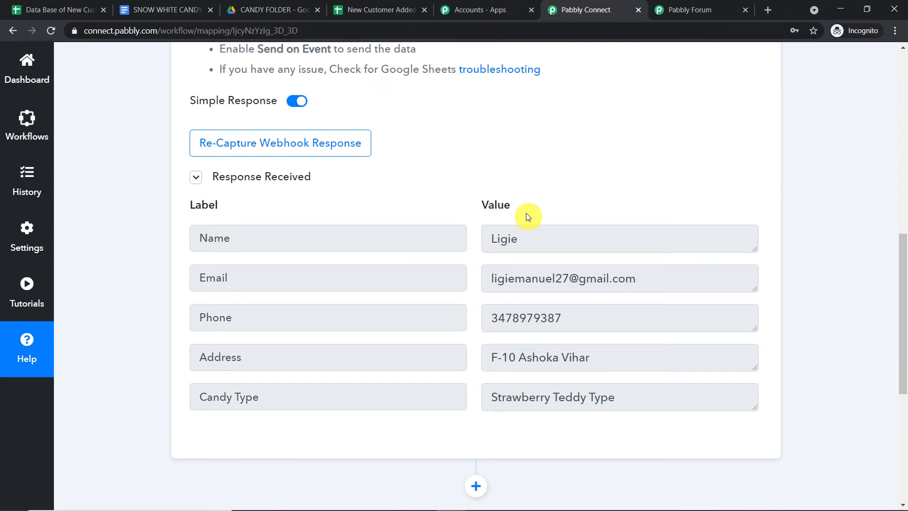
scroll(574, 283, "down", 1)
scroll(574, 285, "down", 1)
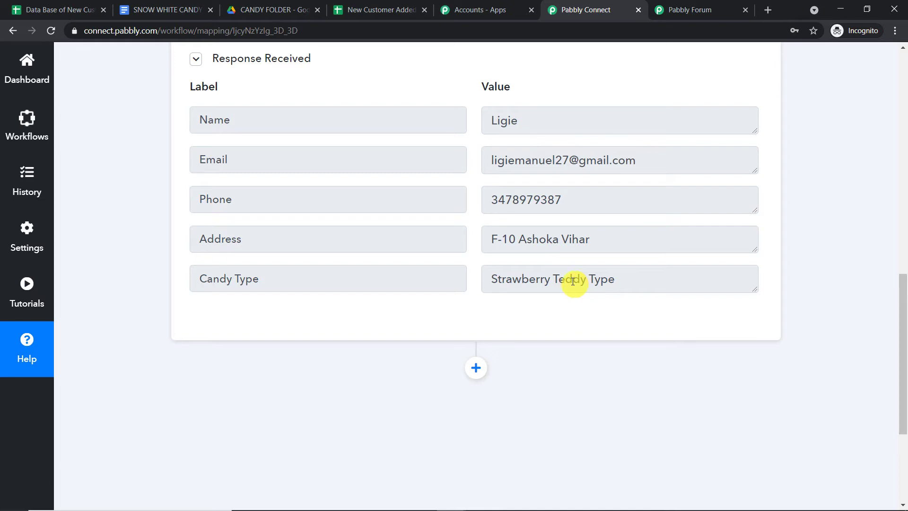
scroll(572, 282, "down", 2)
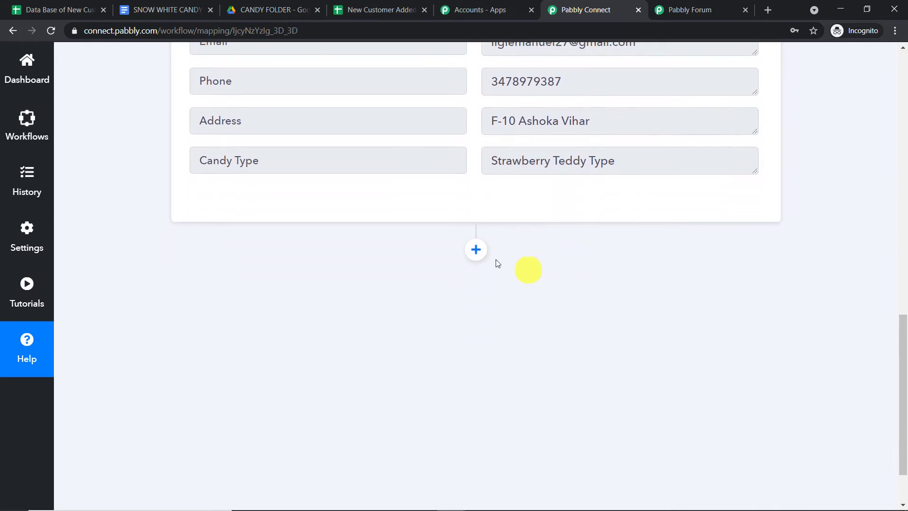
Add a Google Docs action step with the Create Document from Template event.
left_click(477, 249)
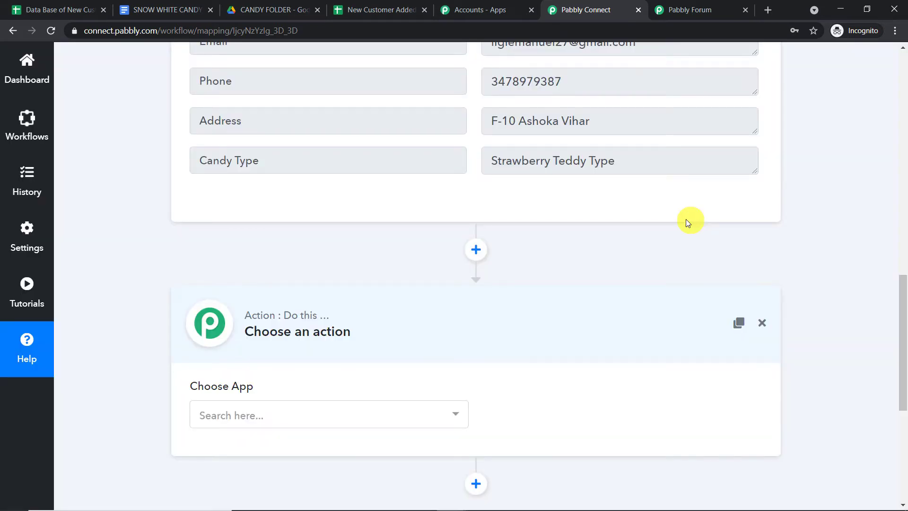
scroll(689, 220, "down", 2)
left_click(348, 298)
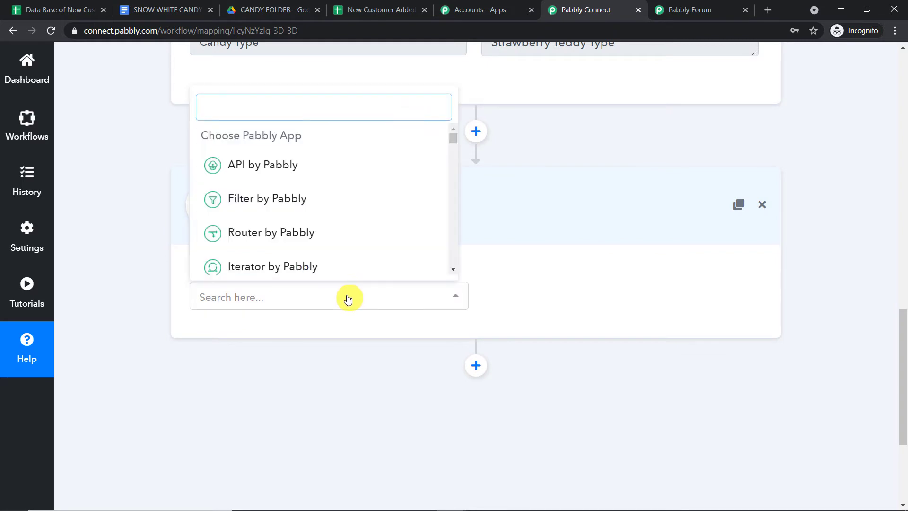
type("goog")
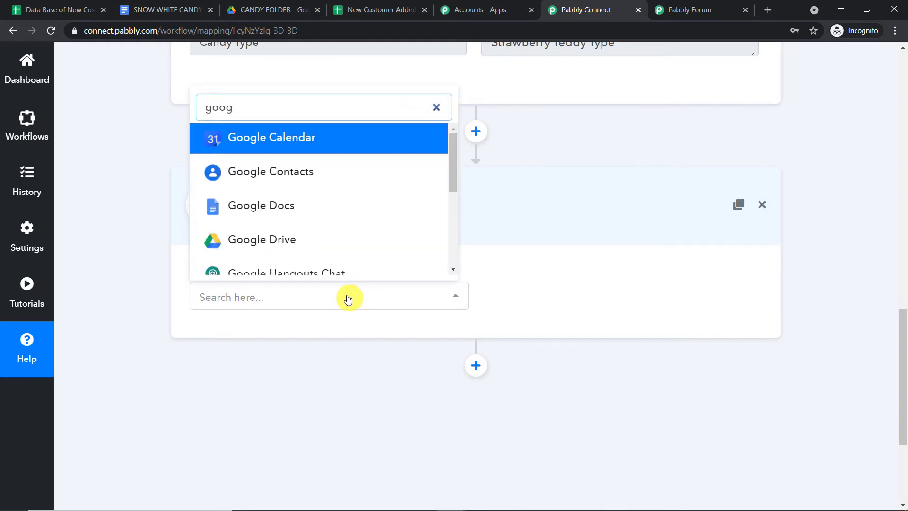
left_click(327, 207)
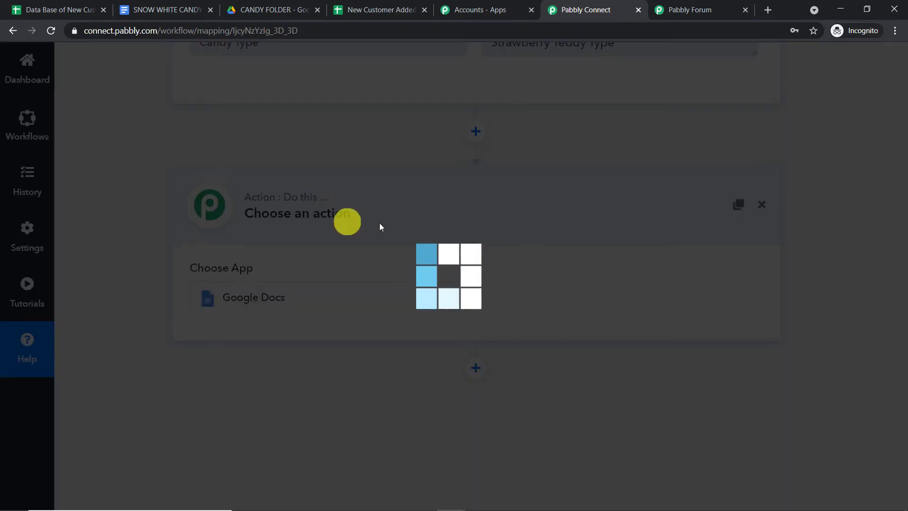
left_click(612, 295)
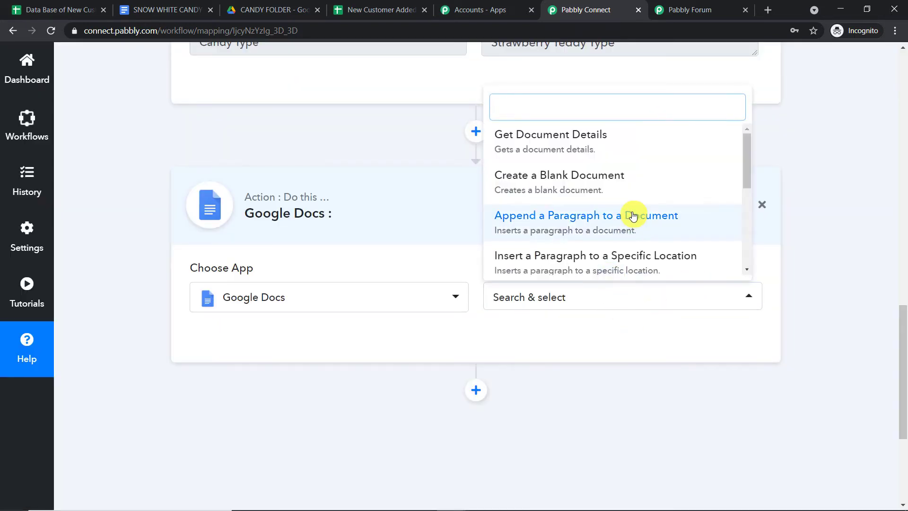
scroll(632, 218, "down", 3)
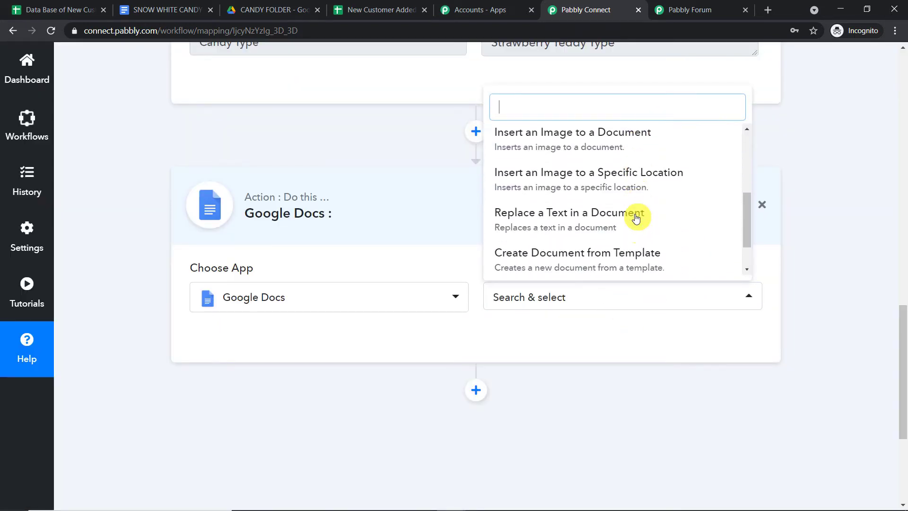
left_click(638, 247)
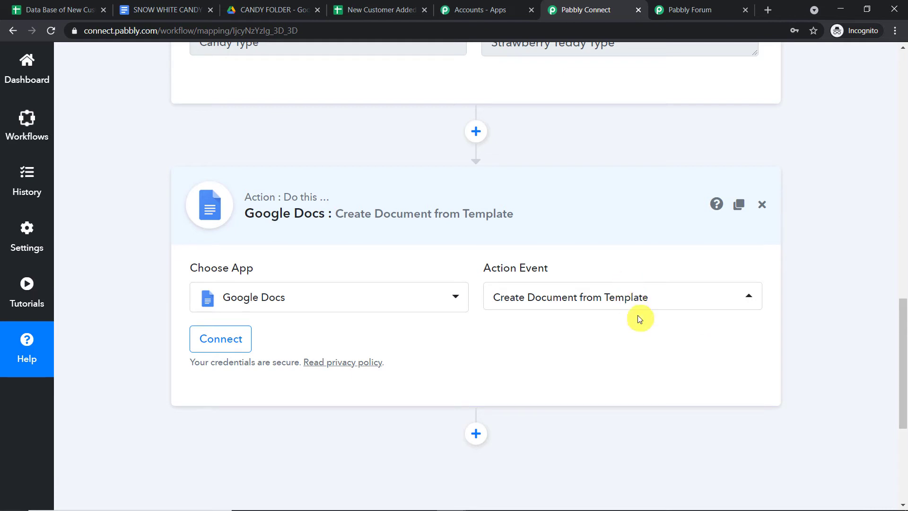
left_click(156, 10)
scroll(538, 235, "down", 3)
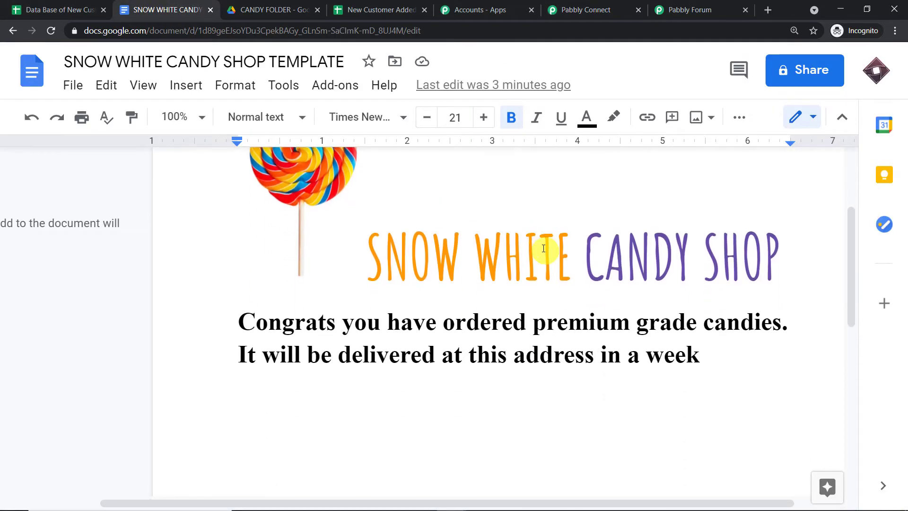
scroll(542, 245, "up", 1)
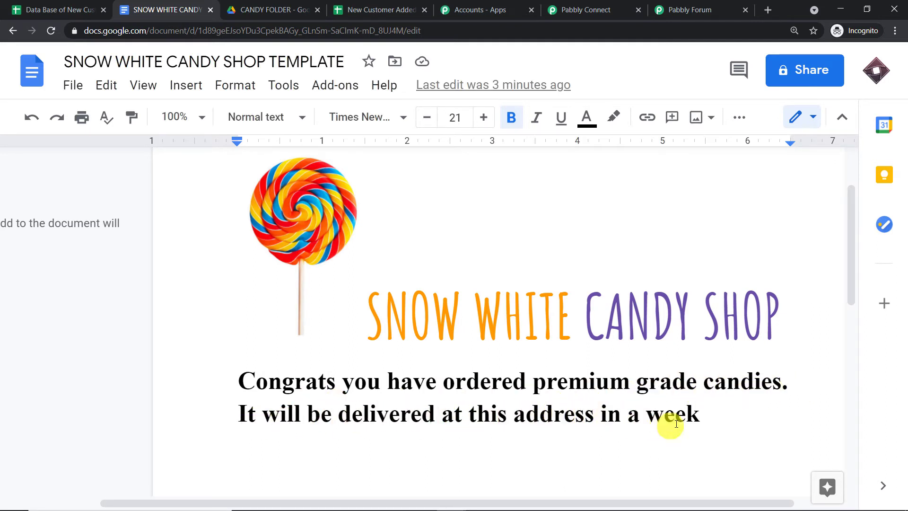
scroll(320, 220, "up", 1)
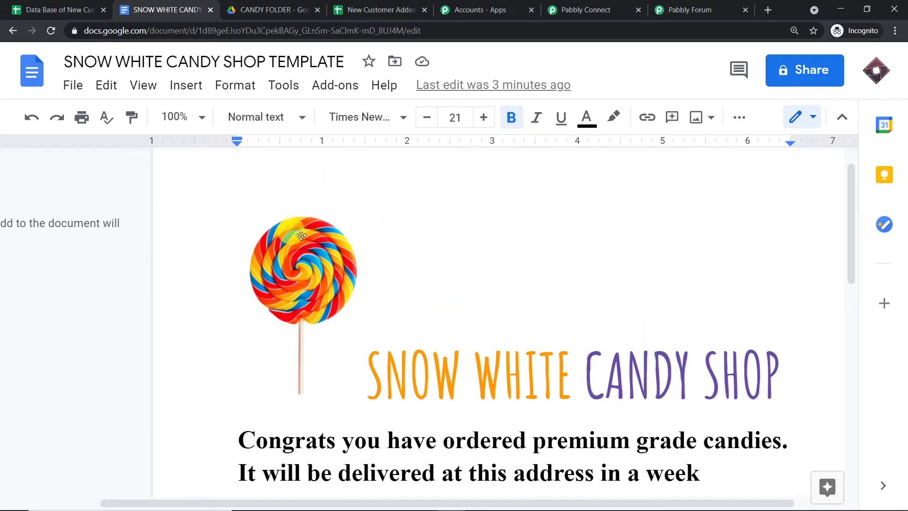
scroll(317, 303, "down", 1)
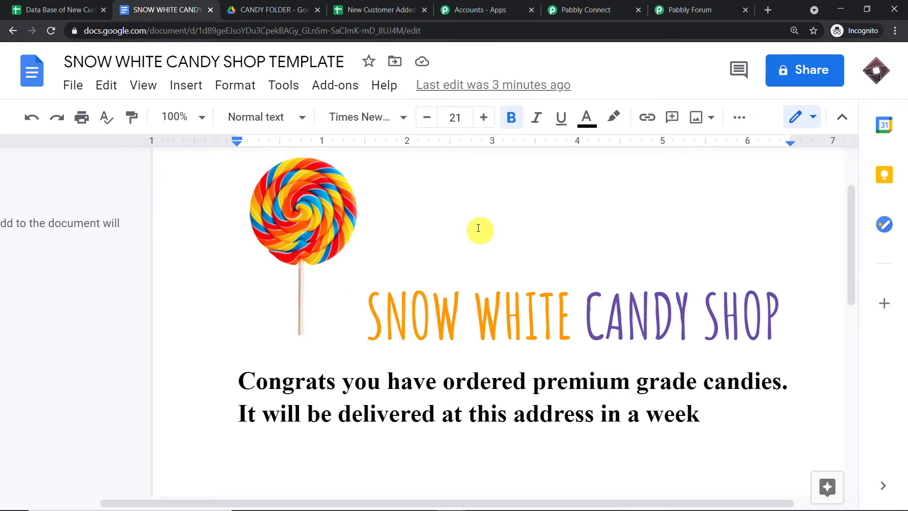
left_click(598, 9)
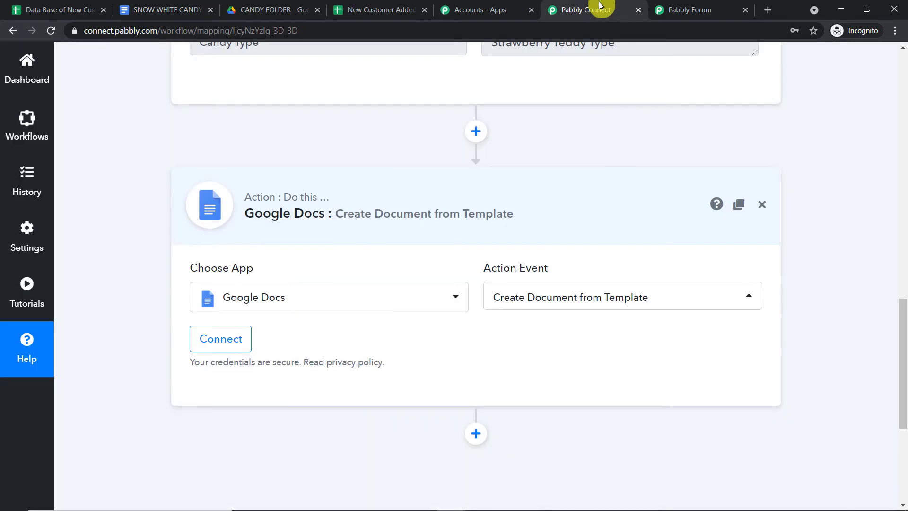
Sign in with a Google account and allow Pabbly Connect access to Drive files.
left_click(239, 337)
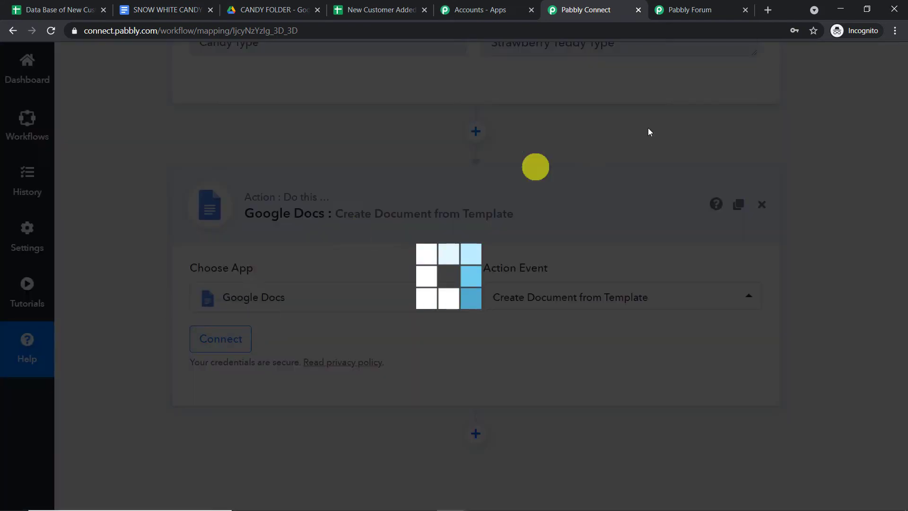
left_click(435, 286)
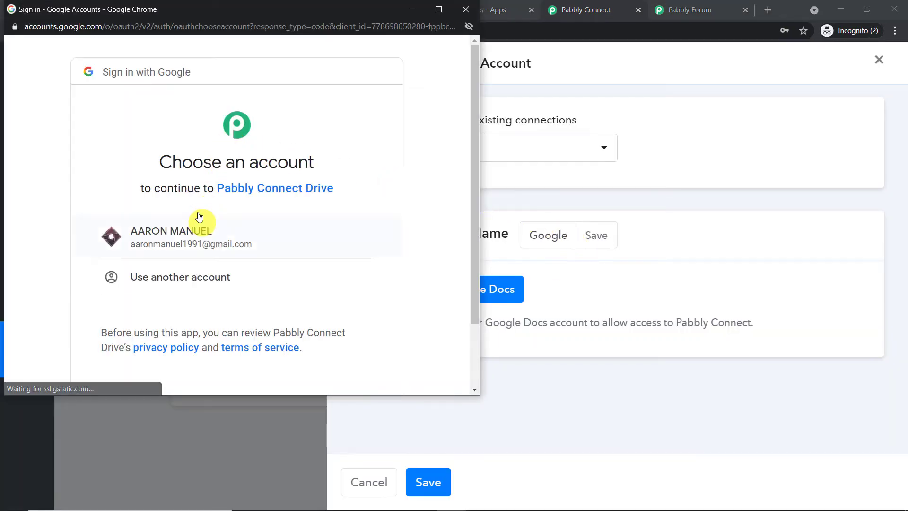
left_click_drag(221, 9, 613, 60)
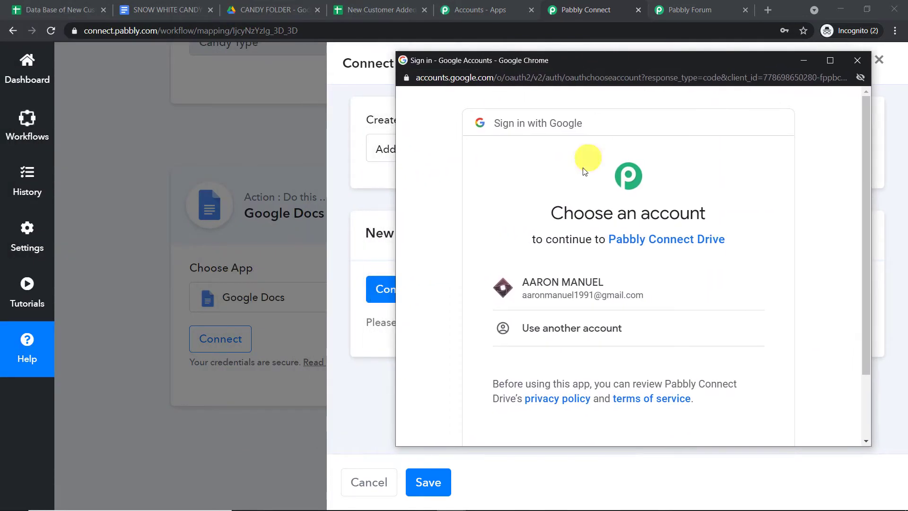
left_click(583, 289)
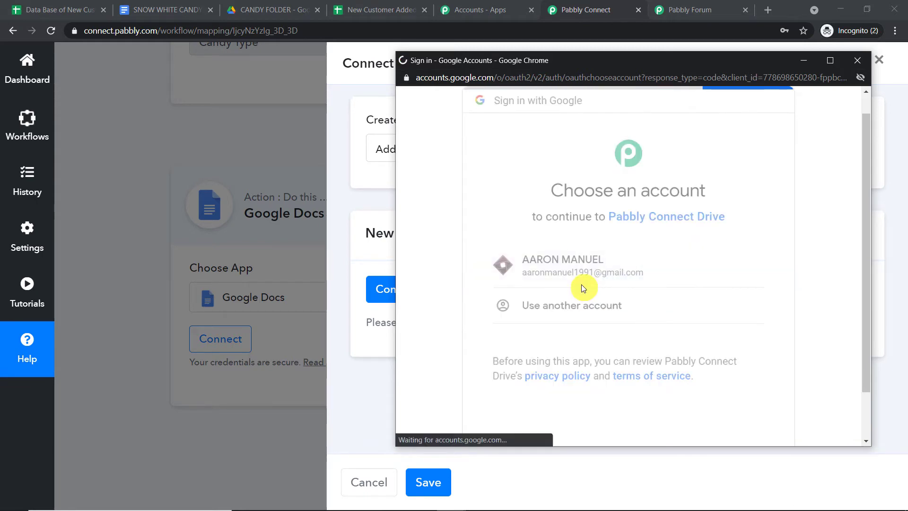
scroll(583, 272, "down", 4)
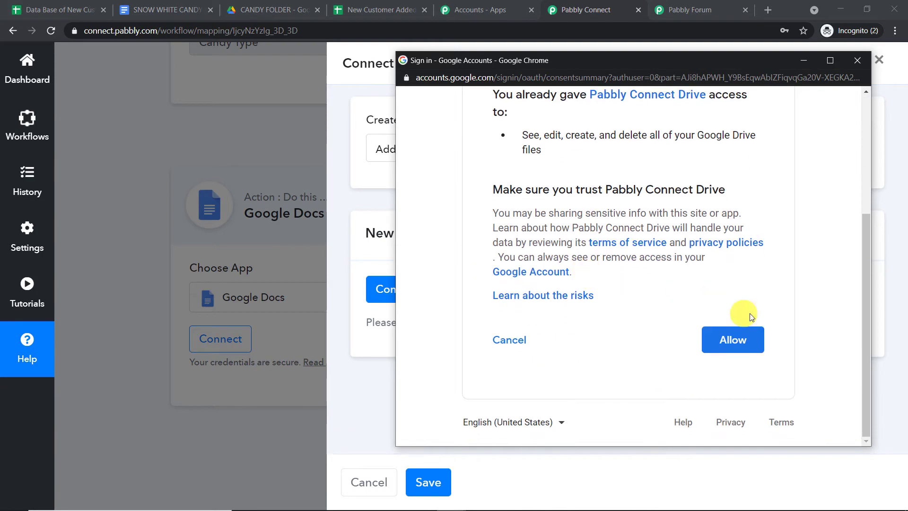
left_click(753, 347)
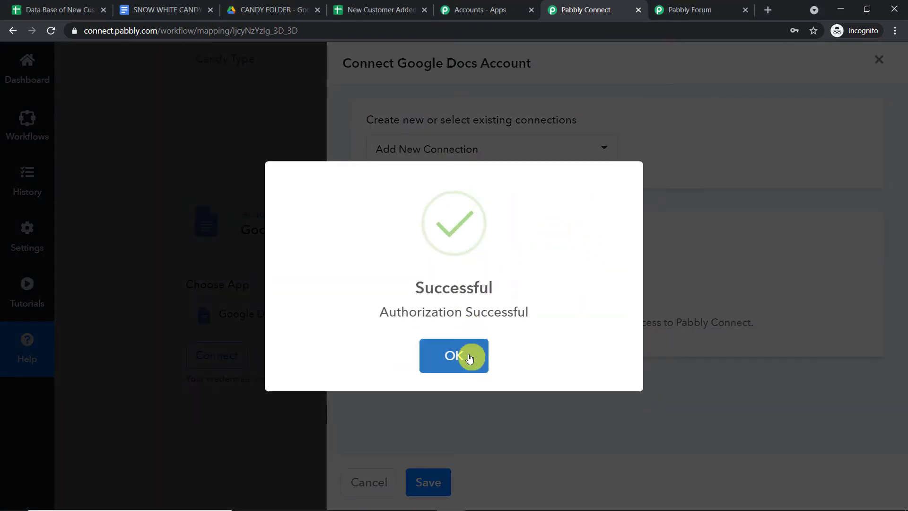
left_click(468, 356)
scroll(489, 246, "down", 3)
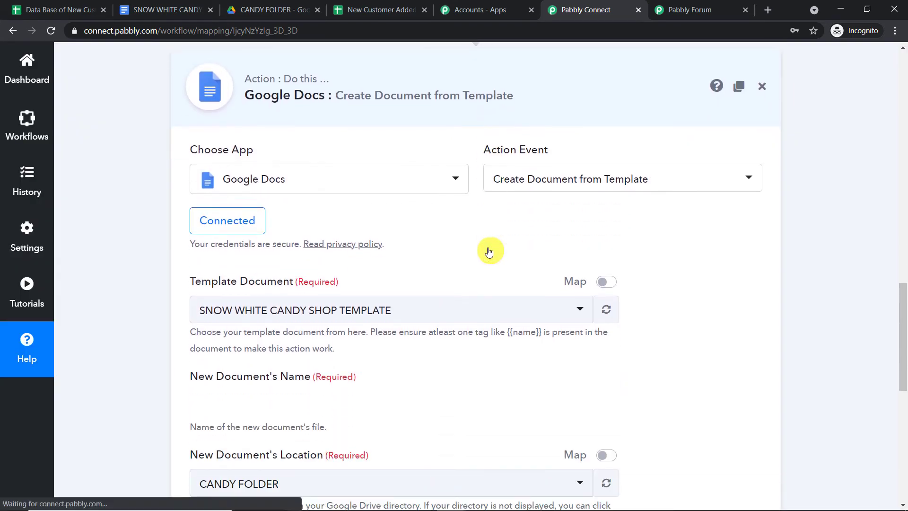
scroll(412, 288, "down", 2)
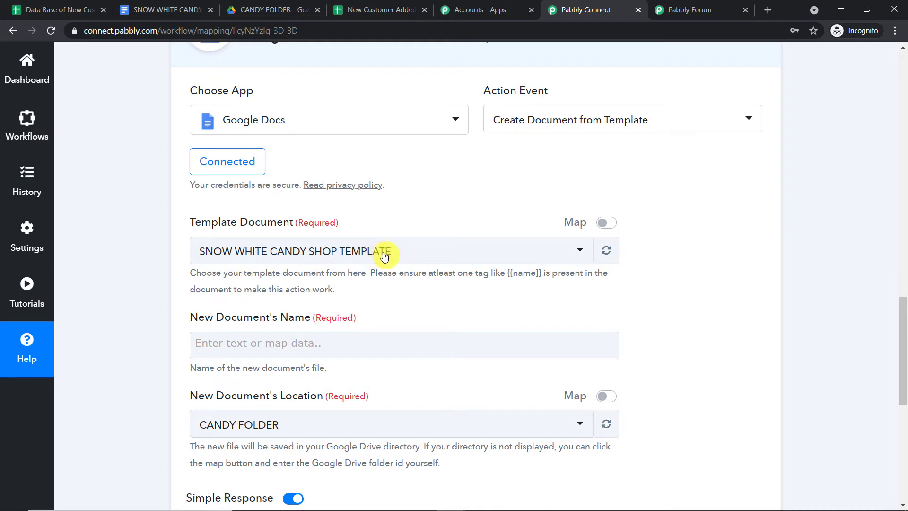
left_click(161, 9)
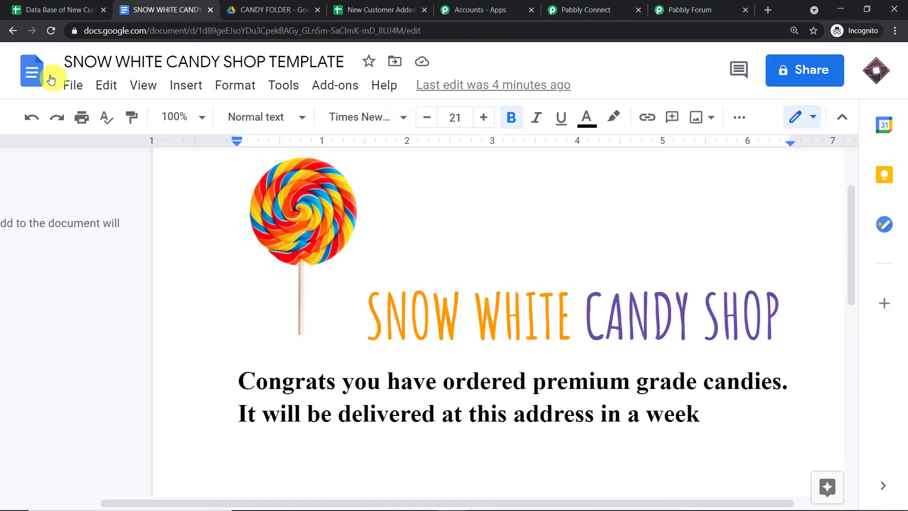
left_click(589, 7)
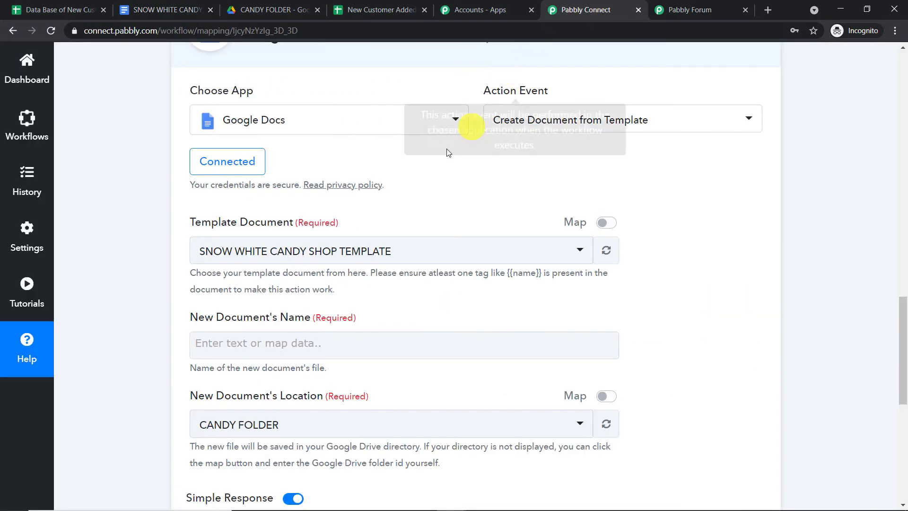
left_click(376, 251)
scroll(367, 316, "down", 3)
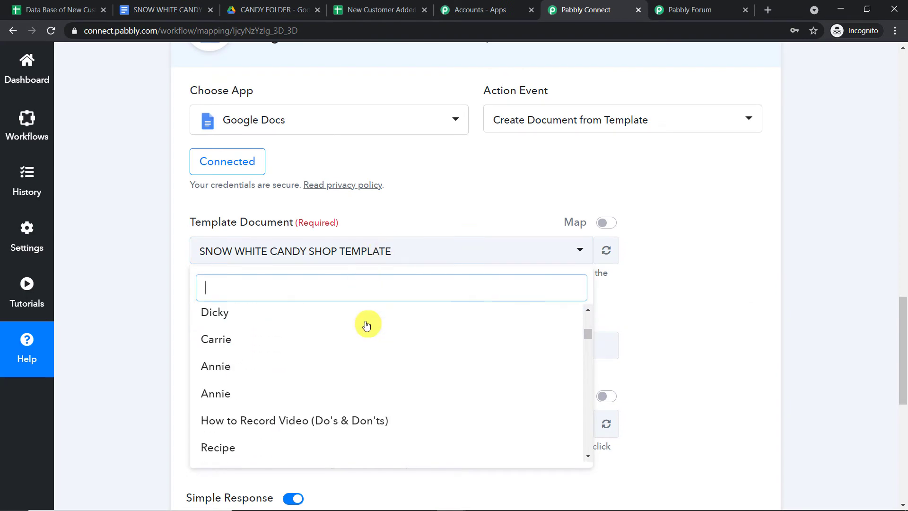
scroll(366, 325, "down", 15)
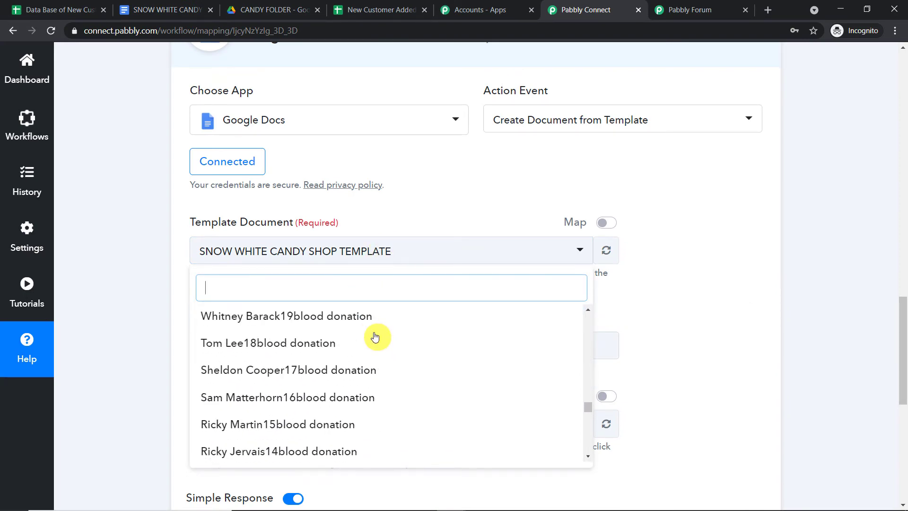
scroll(374, 333, "up", 15)
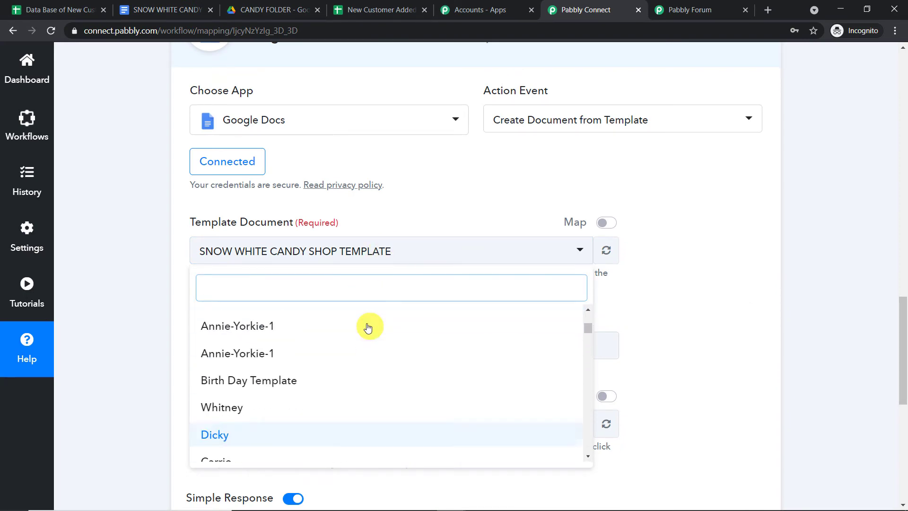
scroll(367, 327, "up", 5)
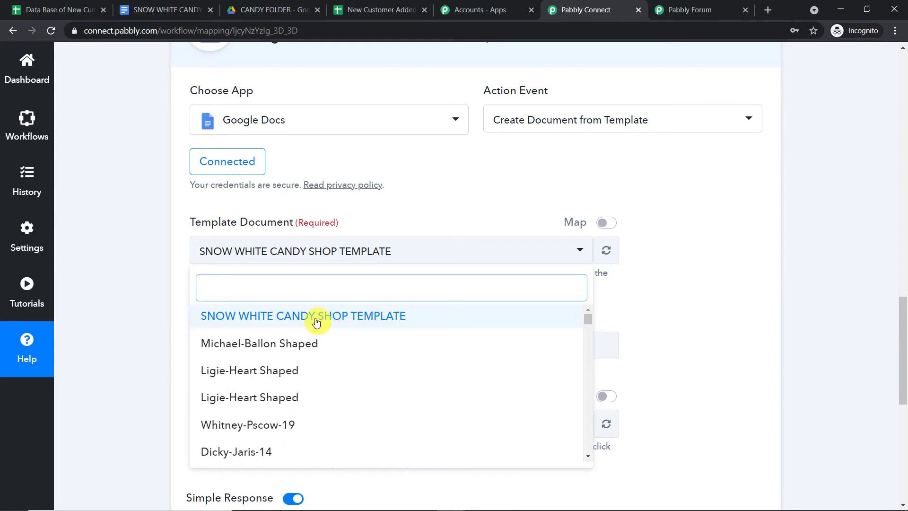
left_click(316, 322)
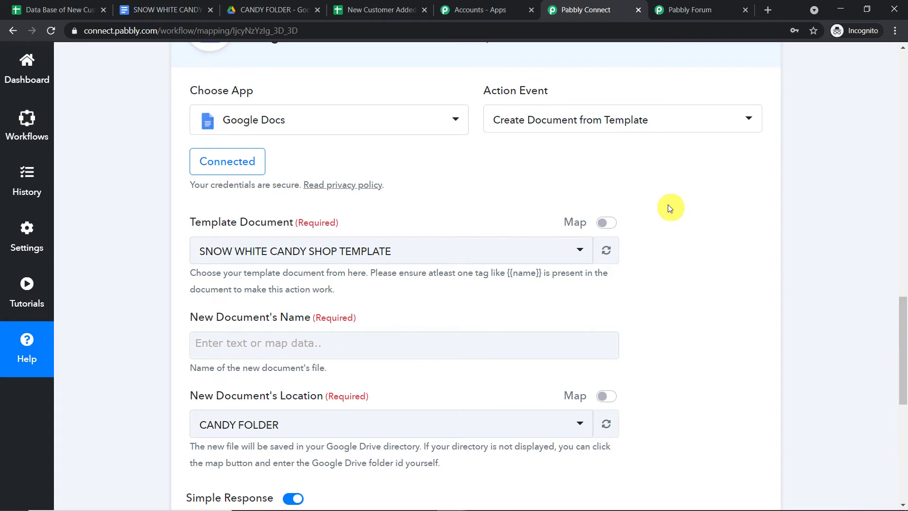
scroll(668, 207, "down", 1)
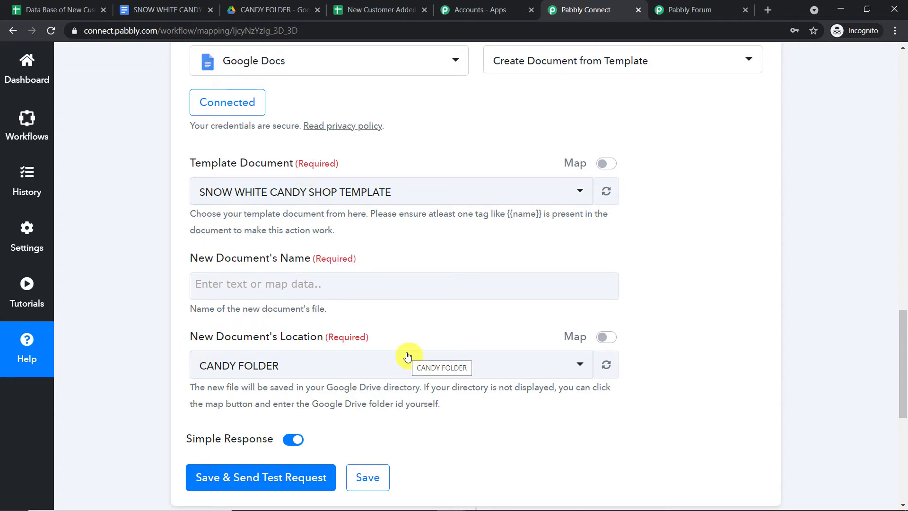
Type a {{name}} tag after 'Congrats' in the SNOW WHITE CANDY SHOP TEMPLATE.
left_click(140, 5)
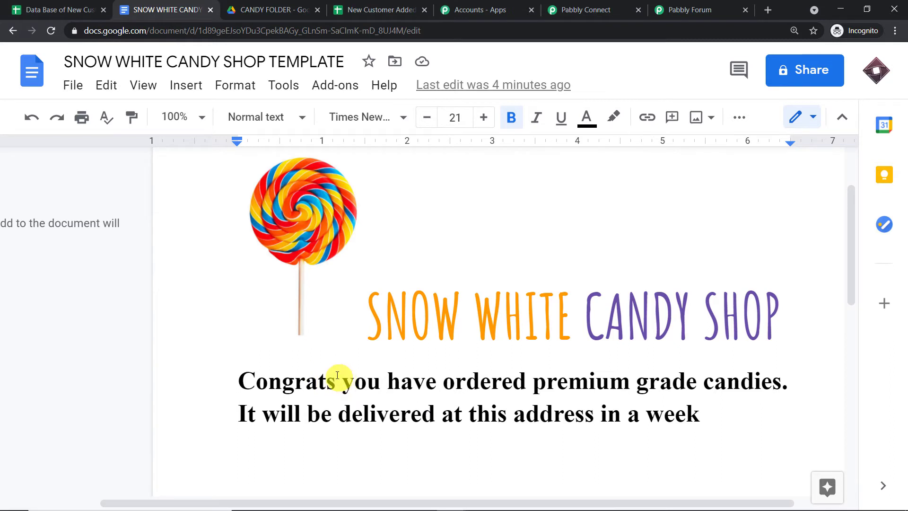
type("{{}}")
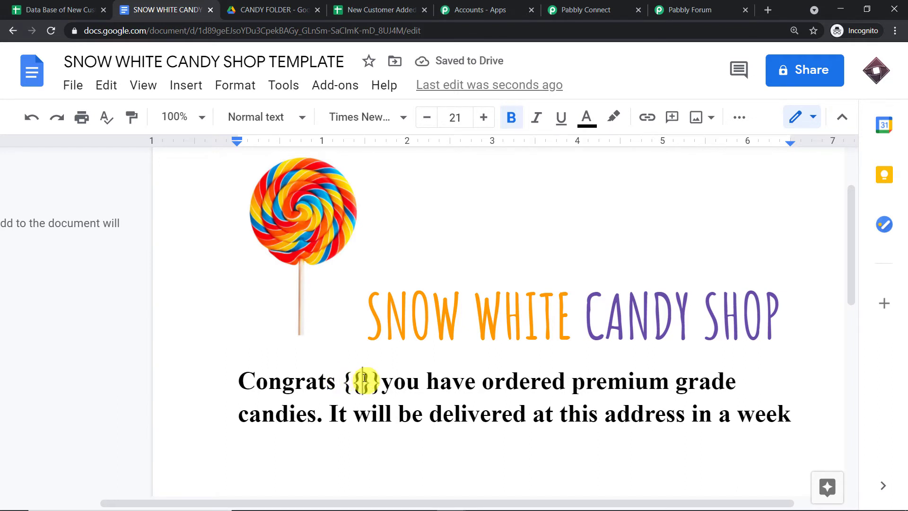
type("name")
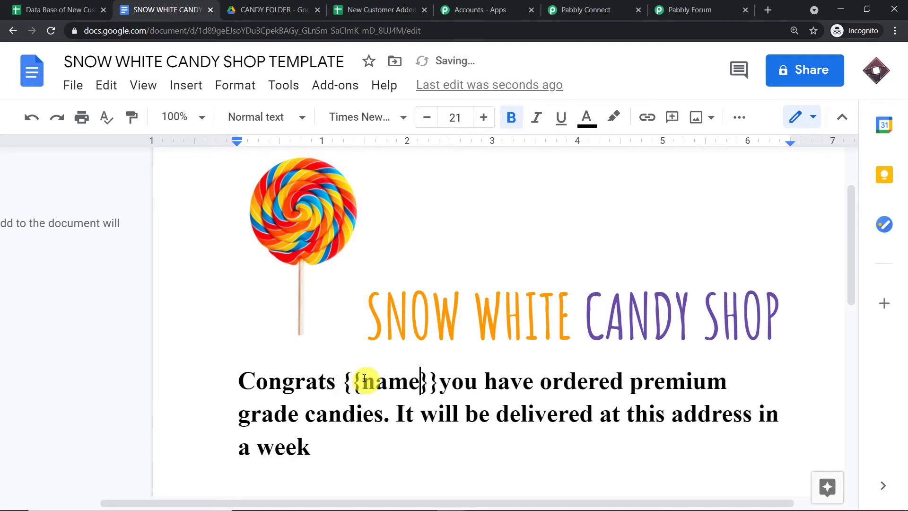
key("BackSpace")
left_click(431, 379)
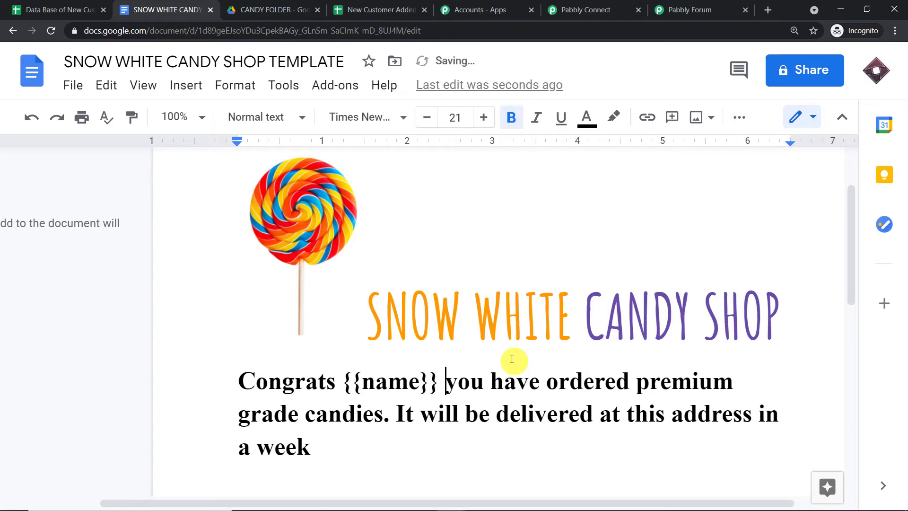
left_click(581, 6)
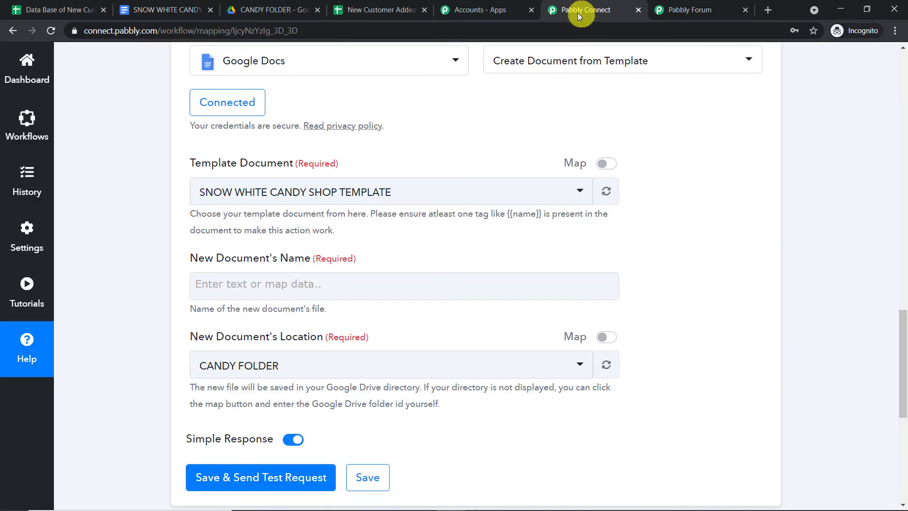
Refresh the Template Document to reveal the new optional Name field.
left_click(608, 190)
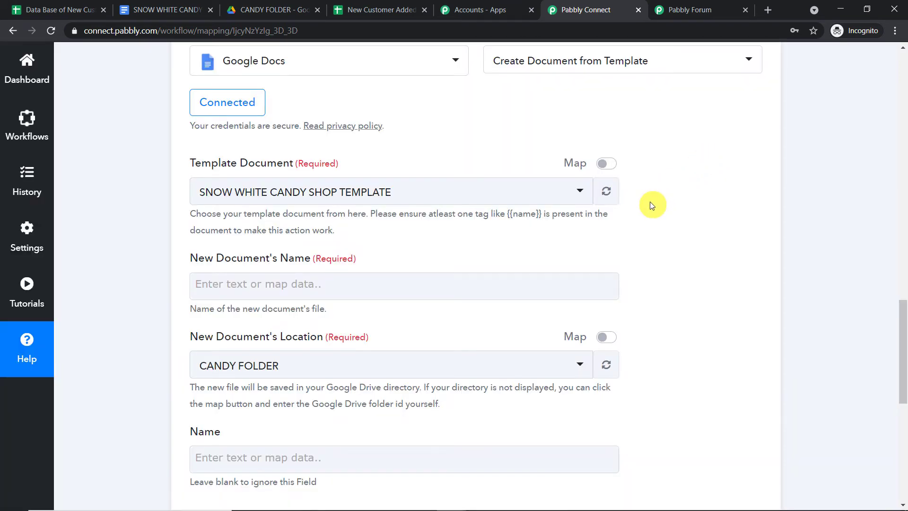
scroll(486, 266, "down", 1)
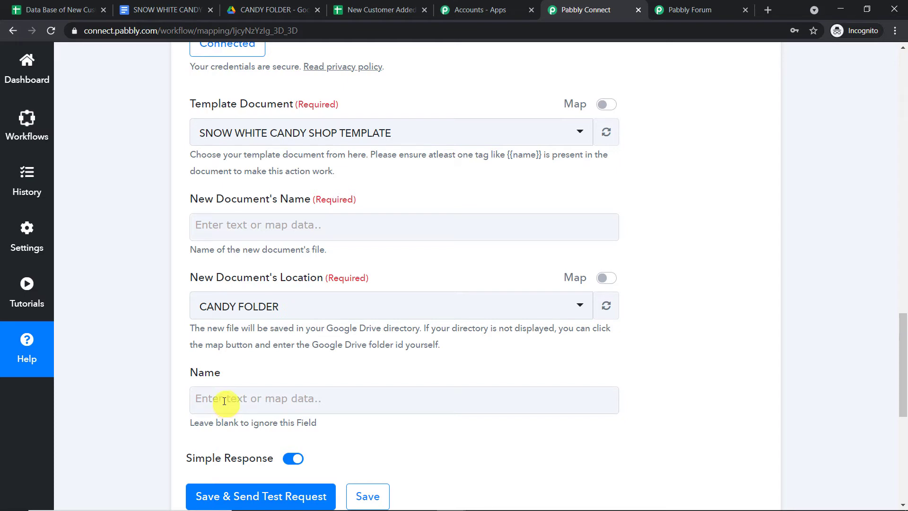
Begin a {{type}} tag before 'candies', checking the sheets' column names.
left_click(146, 10)
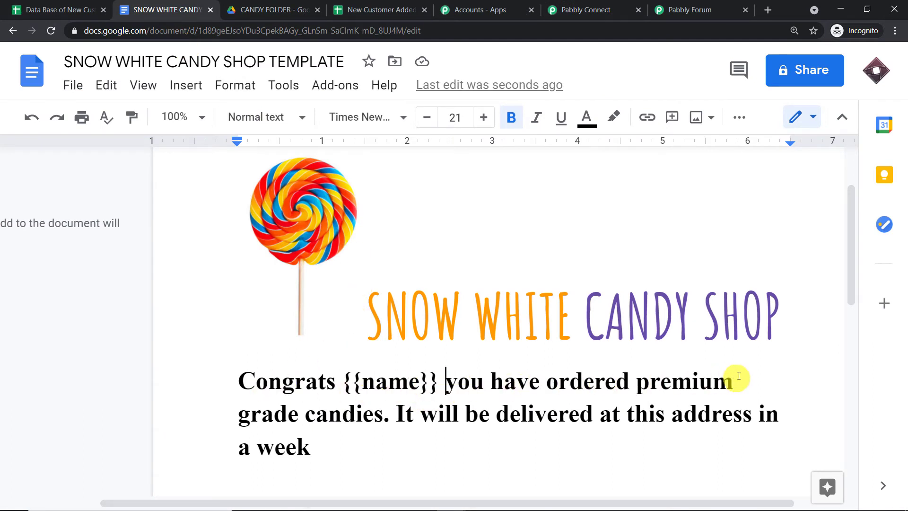
left_click(311, 410)
type("{{}}")
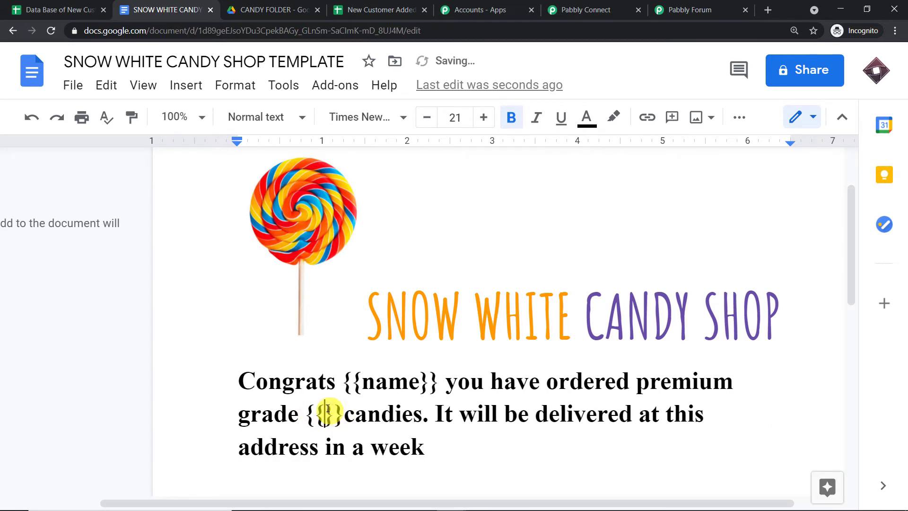
left_click(346, 415)
left_click(329, 412)
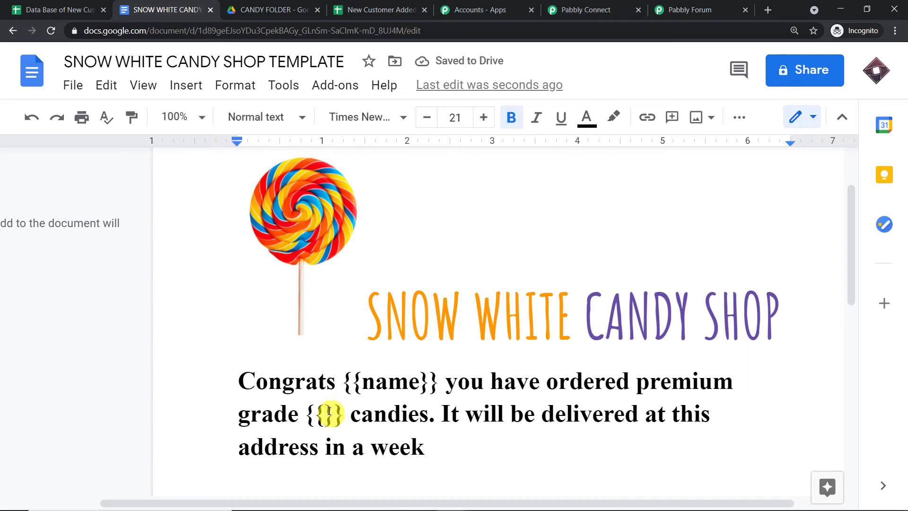
type("type")
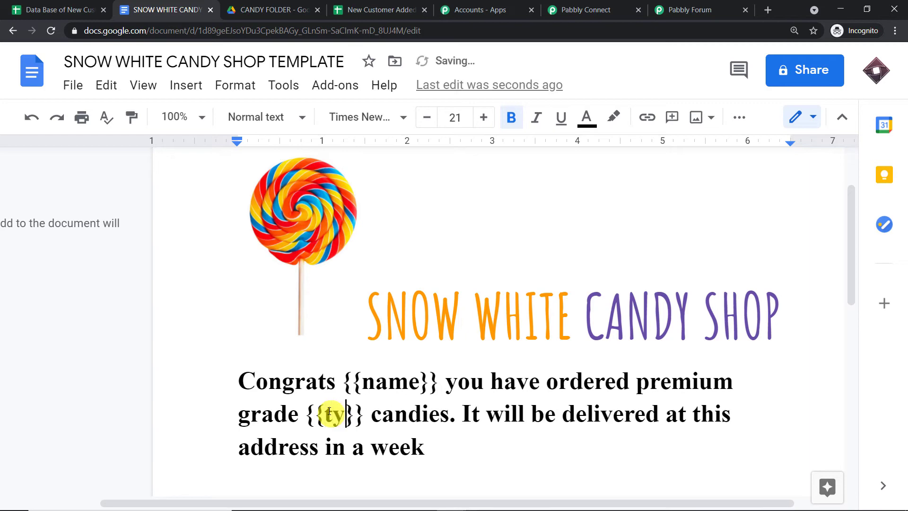
left_click(73, 9)
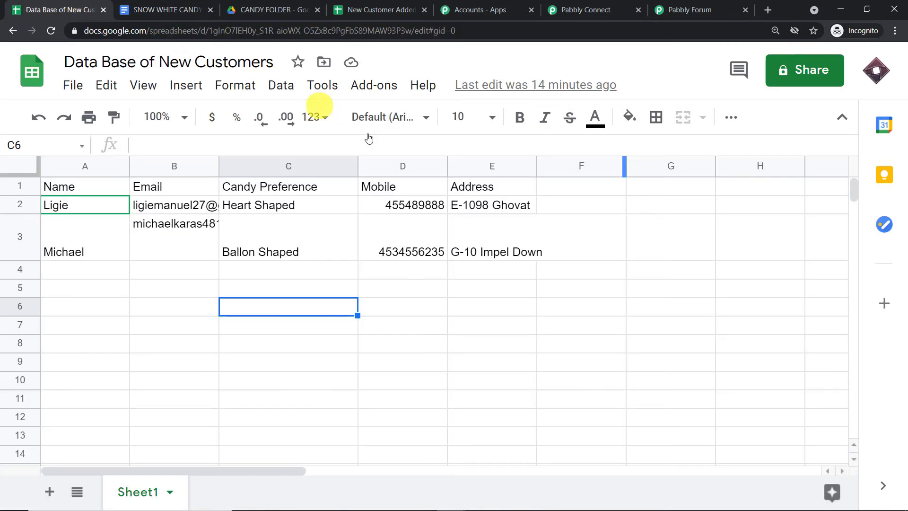
left_click(403, 9)
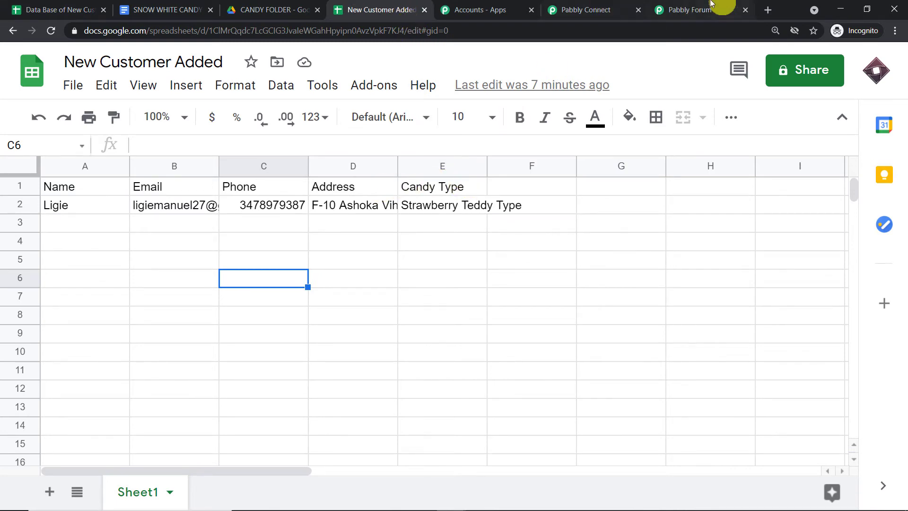
left_click(696, 9)
left_click(586, 9)
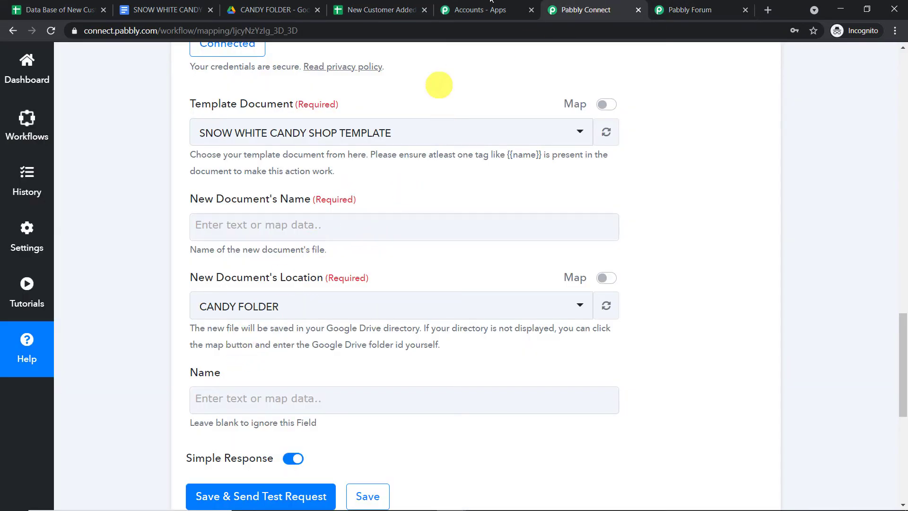
Extend the tag to {{candytype}} and add an {{address}} tag after 'this address'.
left_click(193, 6)
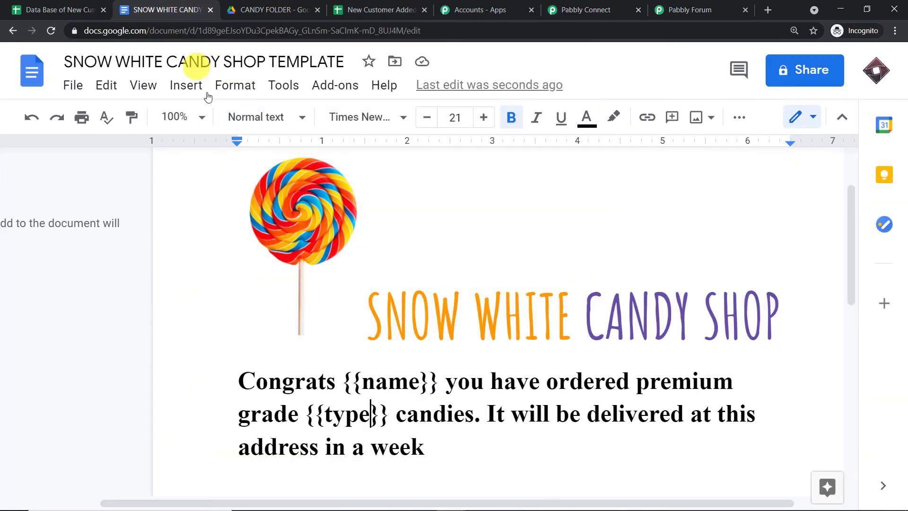
left_click(326, 411)
type("candy")
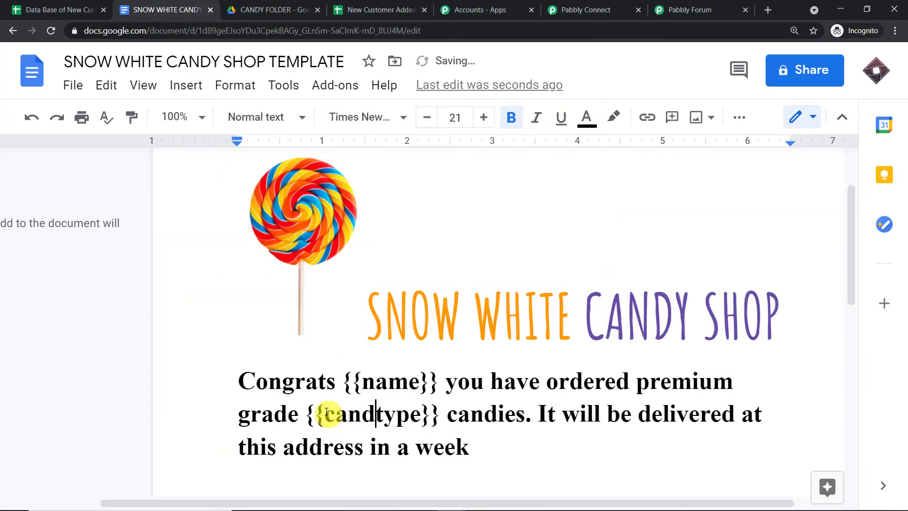
key("BackSpace")
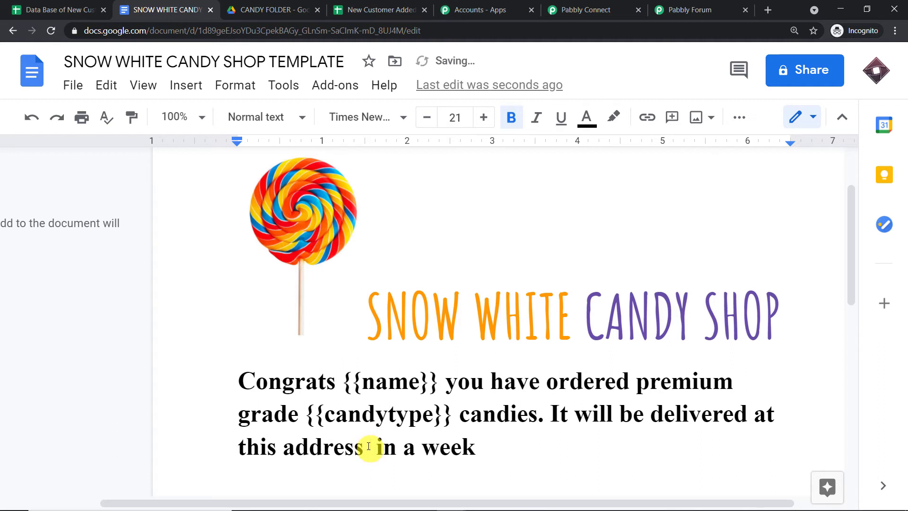
type("{{}}")
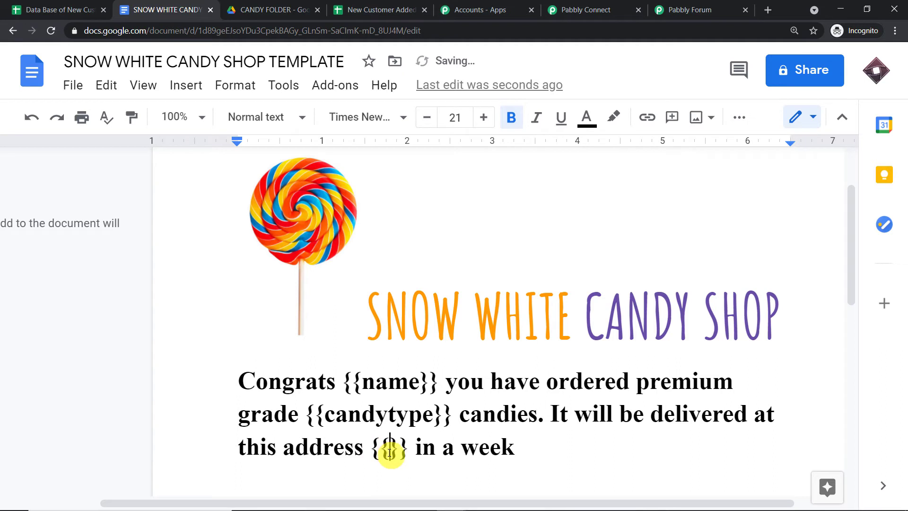
left_click(390, 453)
type("address")
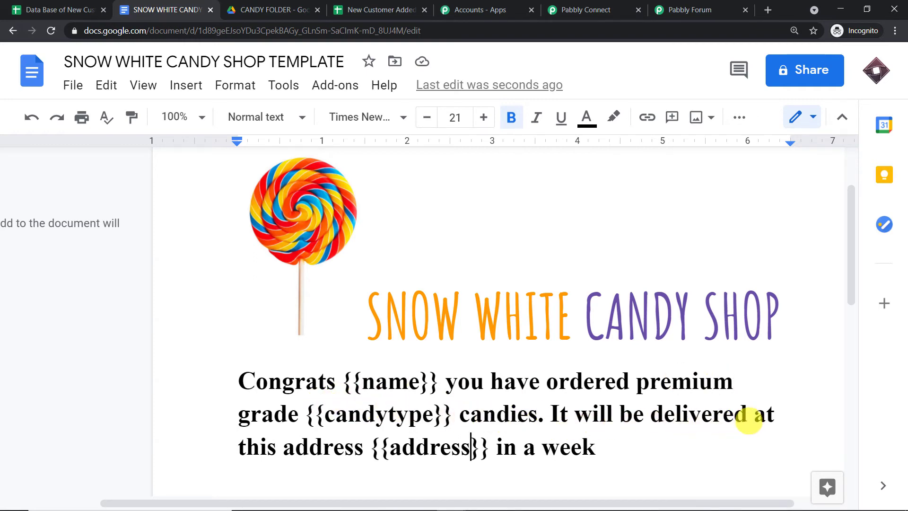
left_click(578, 5)
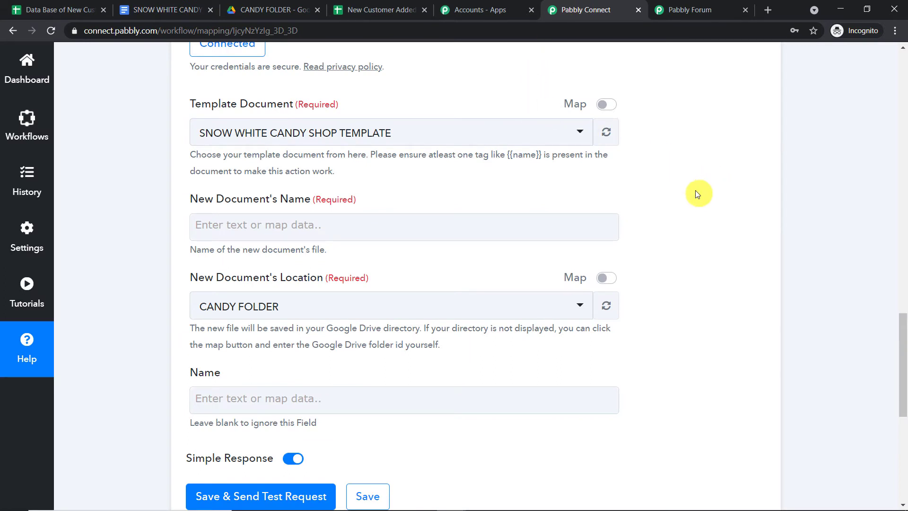
Refresh the Template Document and confirm the new Candytype and Address fields appear.
scroll(695, 193, "up", 1)
left_click(611, 194)
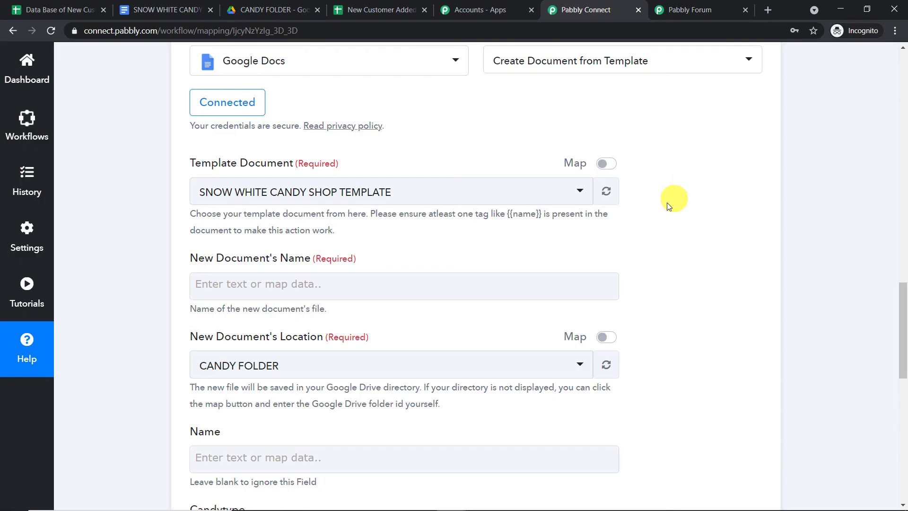
scroll(653, 227, "down", 4)
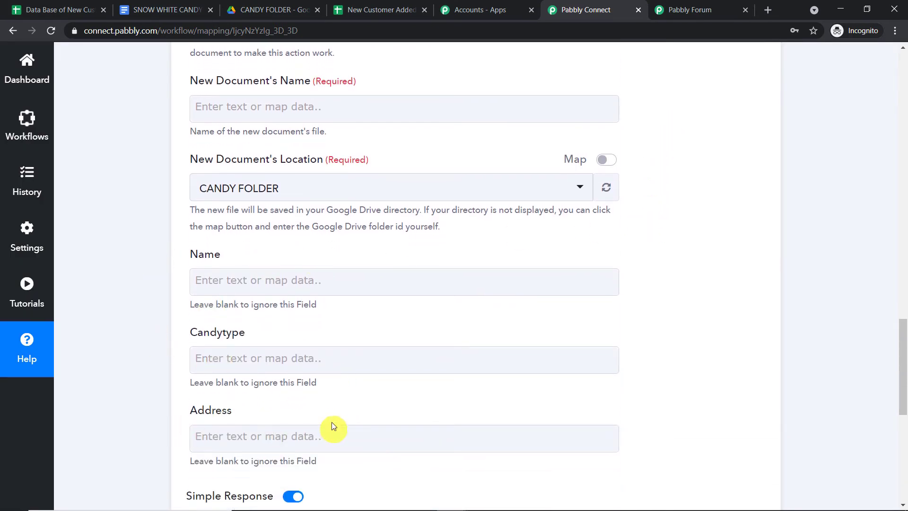
scroll(342, 359, "up", 2)
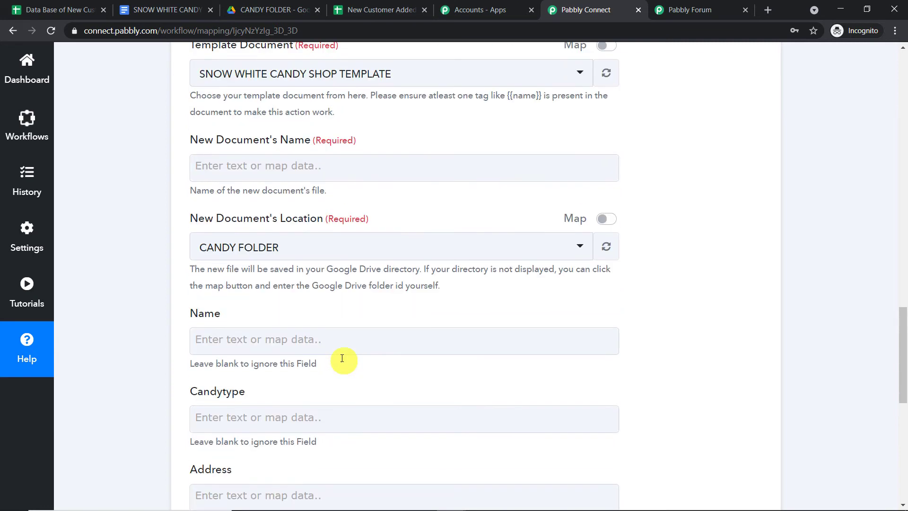
scroll(322, 350, "up", 1)
scroll(297, 335, "up", 2)
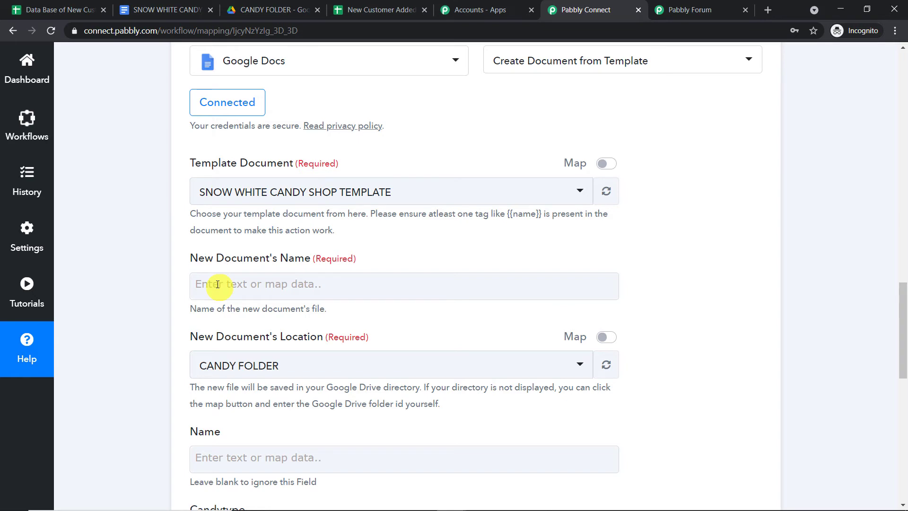
scroll(653, 158, "up", 3)
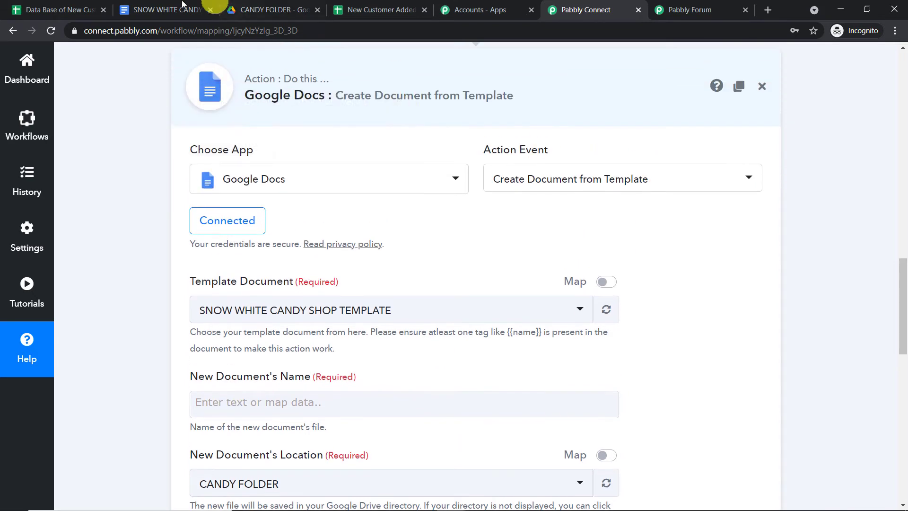
left_click(173, 10)
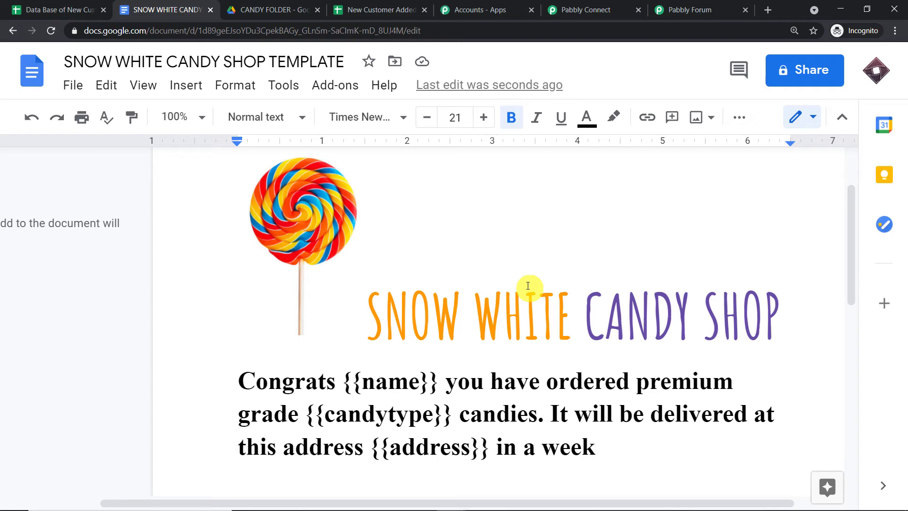
Create a SNOW WHITE CUSTOMER DOCUMENT CONFIRMATION folder in My Drive, then return to the Pabbly workflow.
left_click(279, 9)
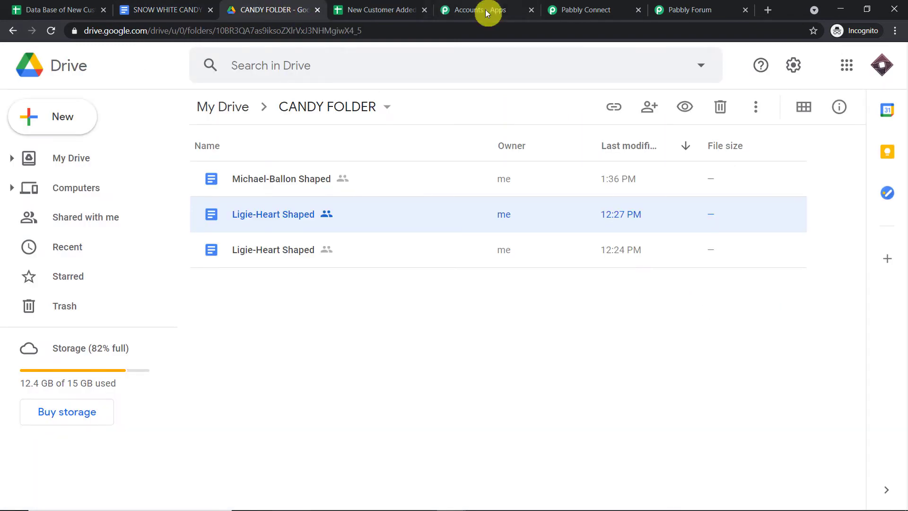
left_click(229, 117)
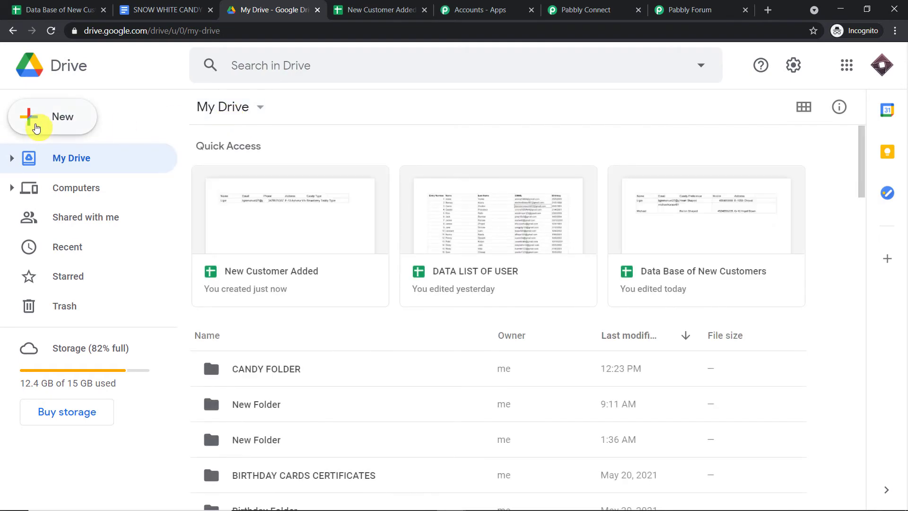
left_click(59, 119)
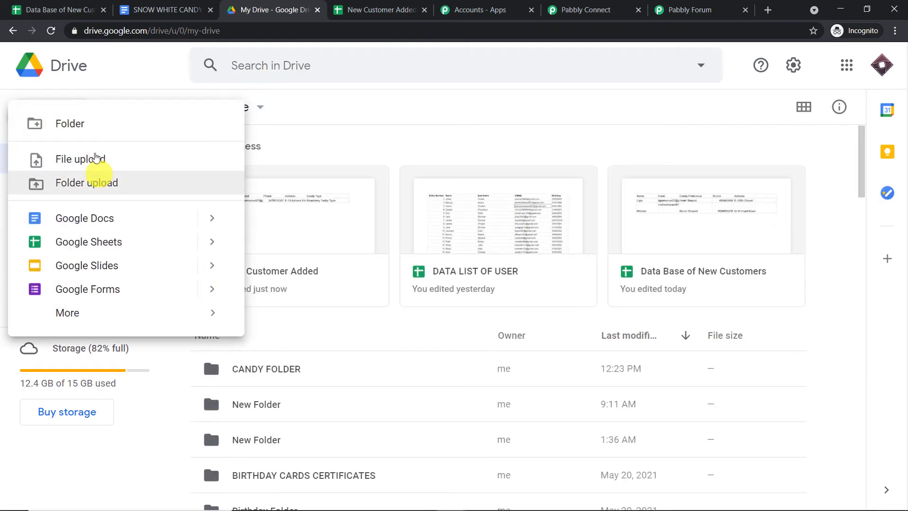
left_click(98, 128)
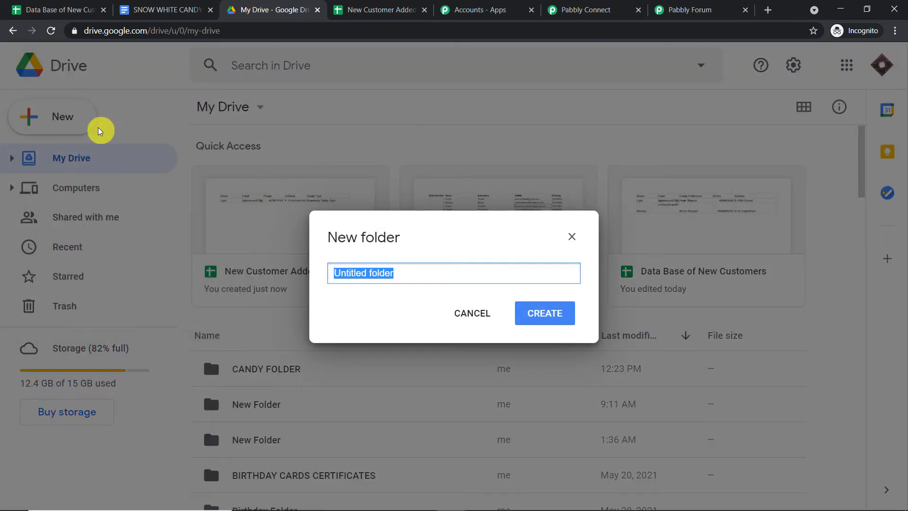
key("BackSpace")
type("SNOW WHITE CUSTOMER DOCUMENT CO")
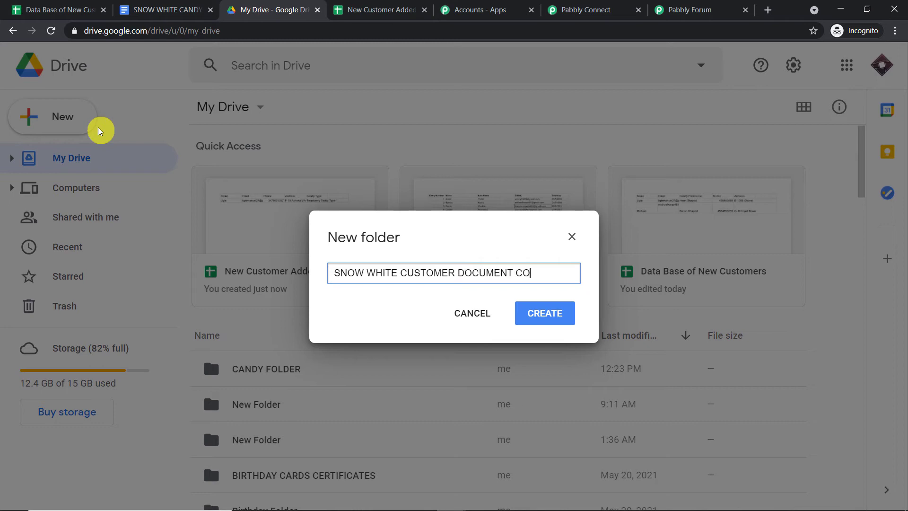
type("ION")
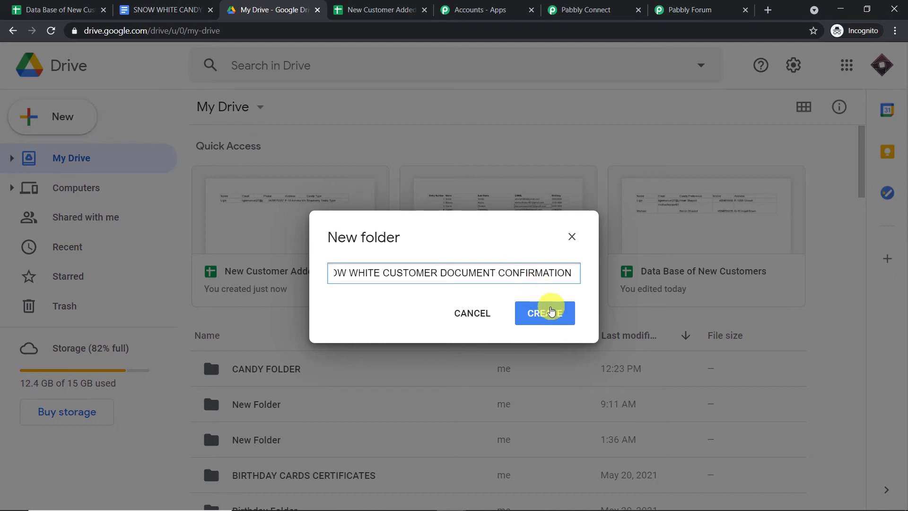
left_click(546, 311)
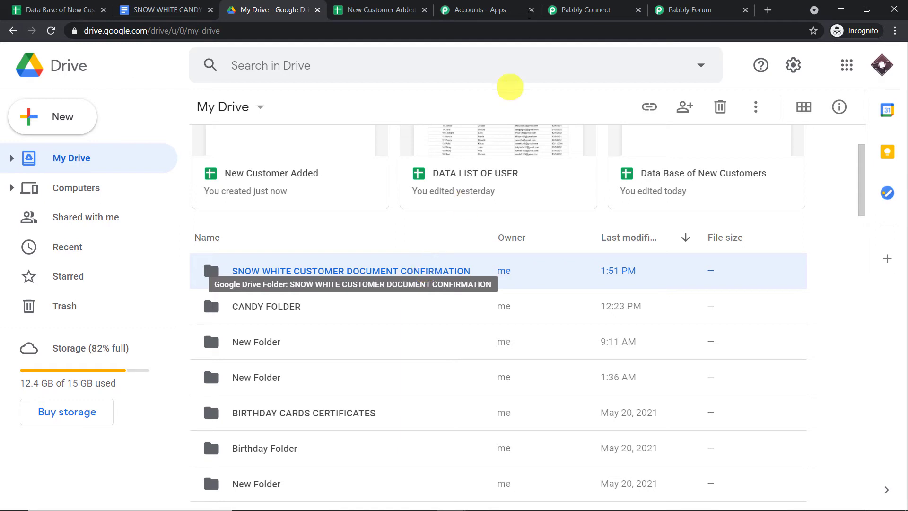
left_click(565, 9)
scroll(585, 208, "down", 4)
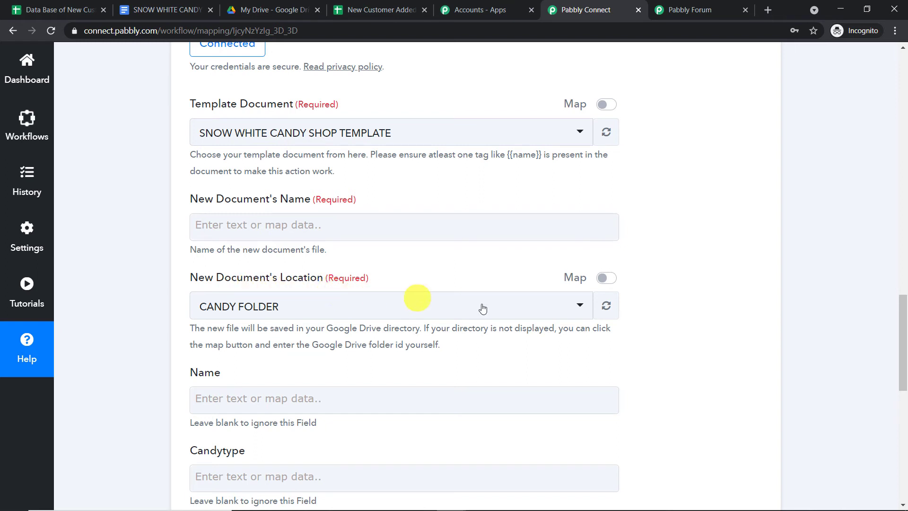
Refresh the folder list and set New Document's Location to SNOW WHITE CUSTOMER DOCUMENT CONFIRMATION.
left_click(606, 306)
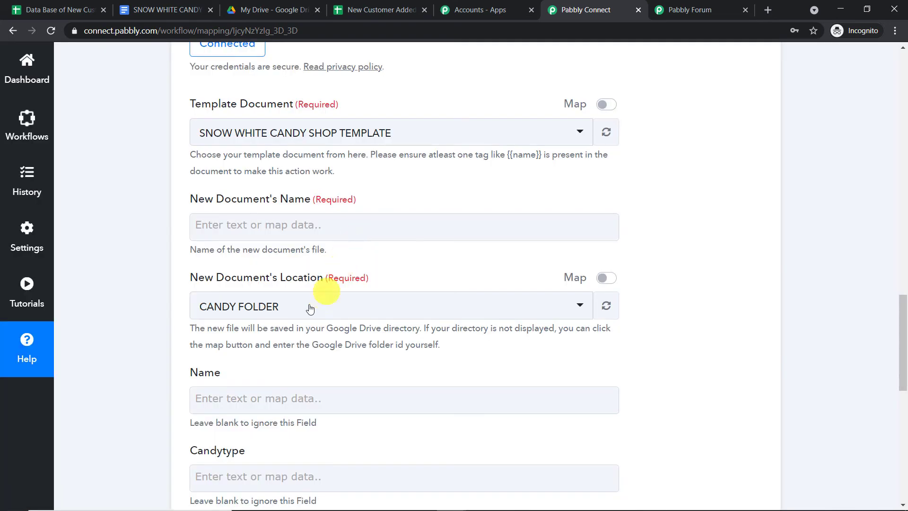
left_click(310, 309)
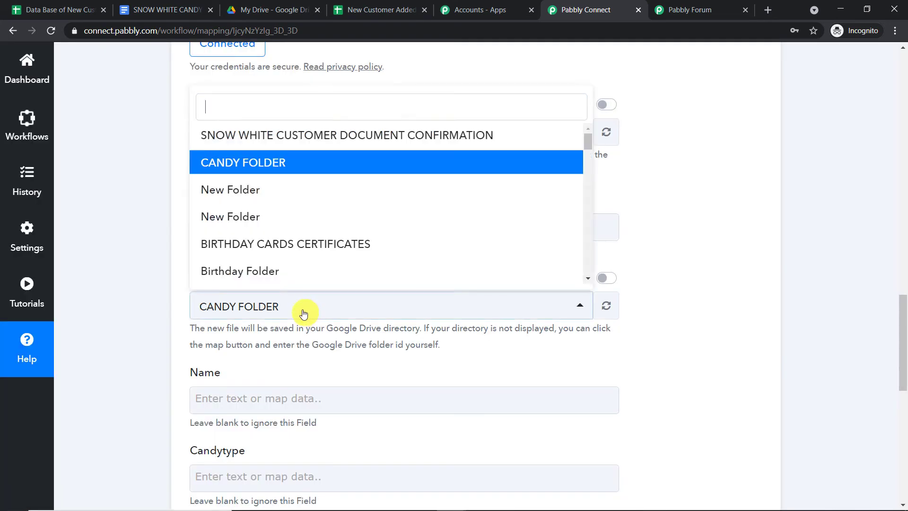
left_click(277, 136)
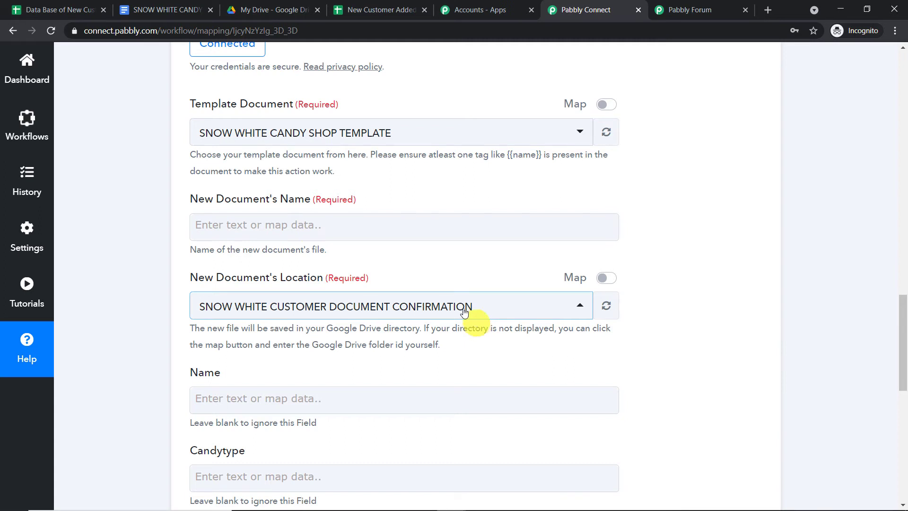
Set the new document's name to the sheet's Candy Type, a dash, then the customer's Name.
left_click(268, 223)
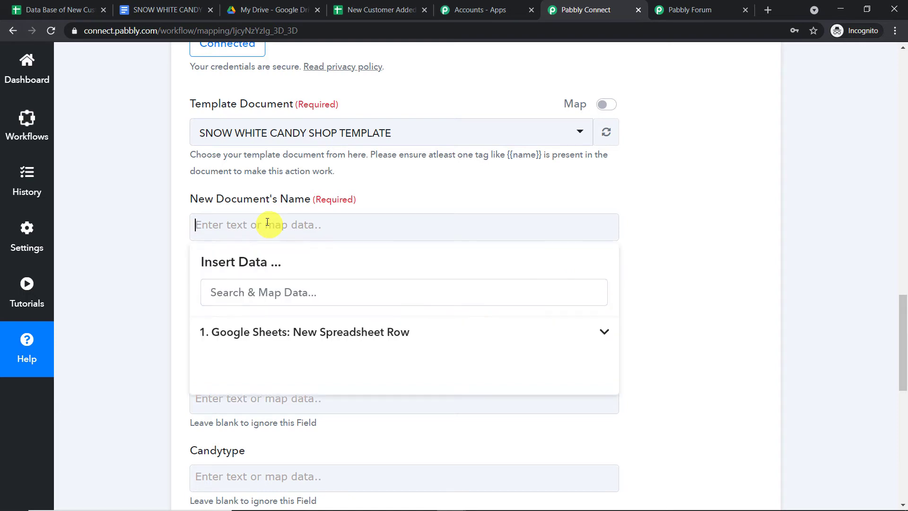
left_click(325, 332)
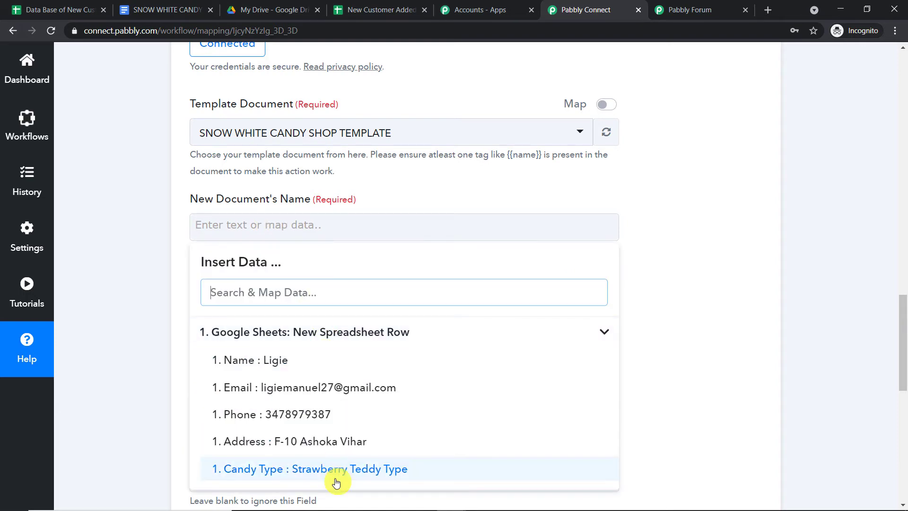
left_click(354, 470)
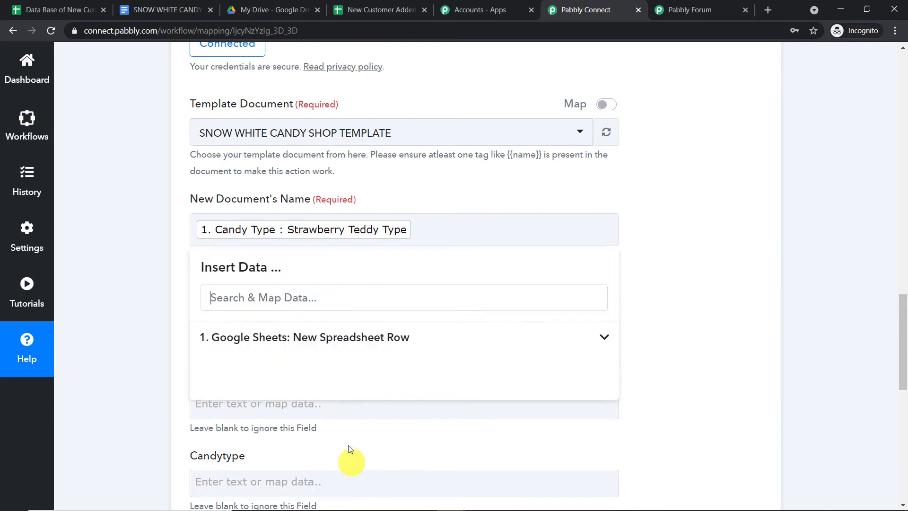
type("-")
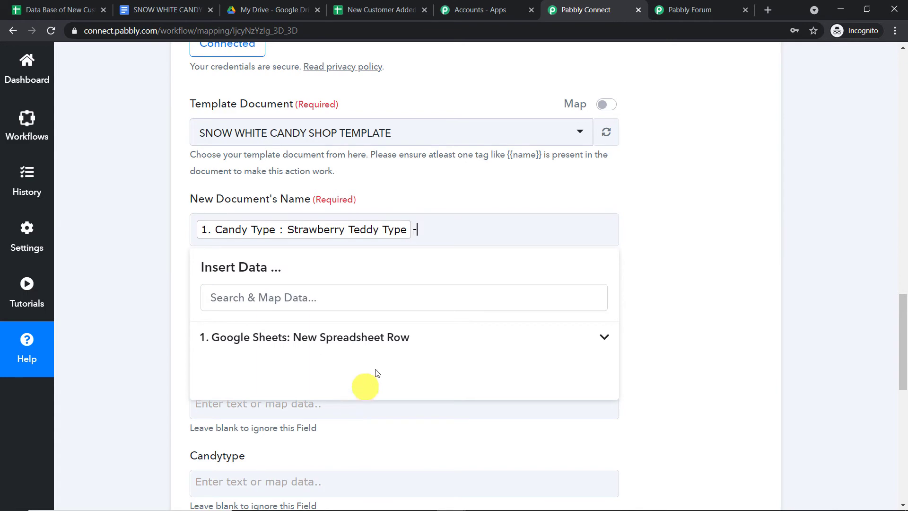
left_click(370, 343)
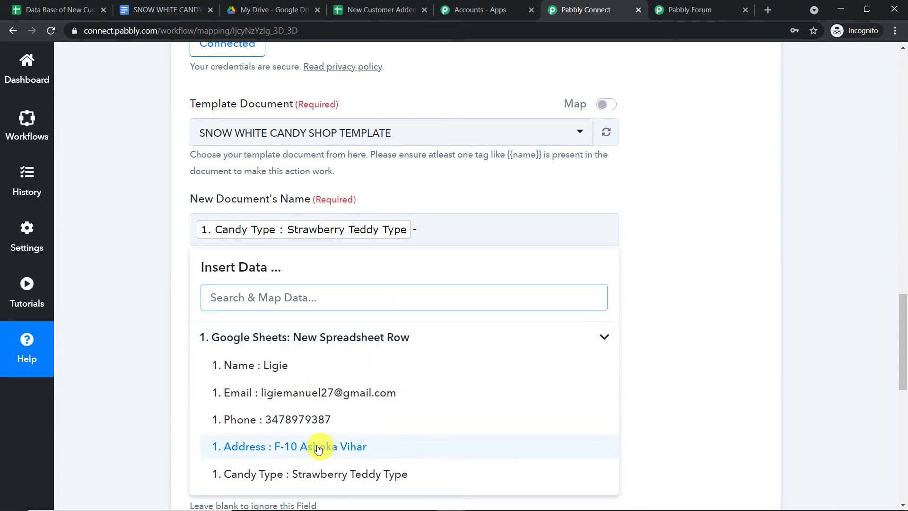
left_click(314, 364)
left_click(773, 224)
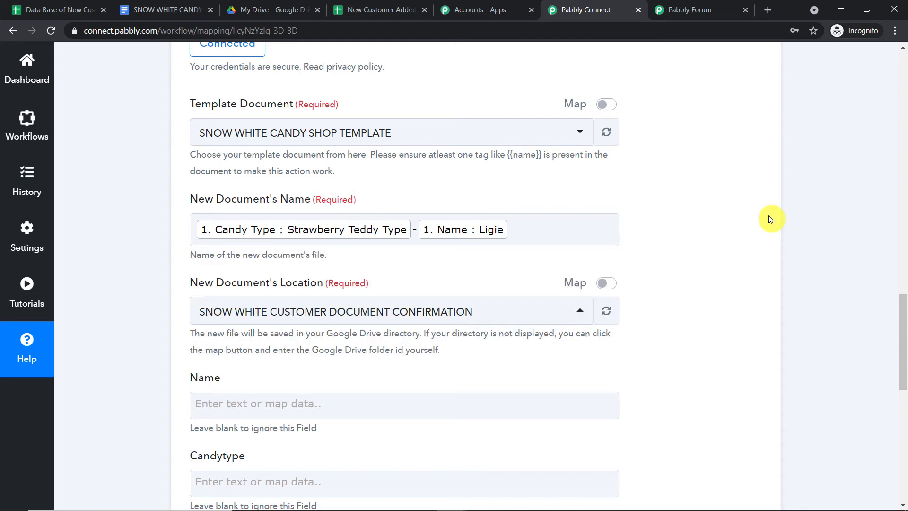
Map the sheet's Name column into the template's Name field, checking the template's tag names.
scroll(724, 239, "down", 4)
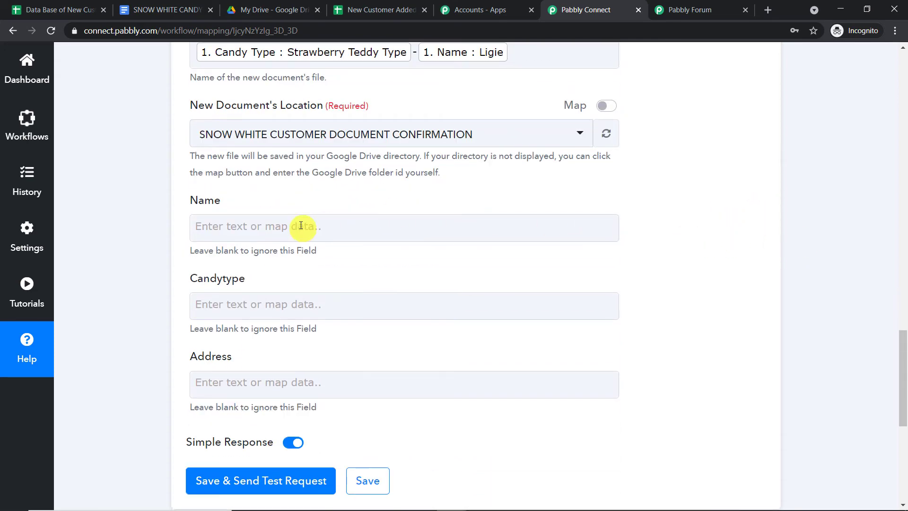
left_click(301, 226)
left_click(327, 332)
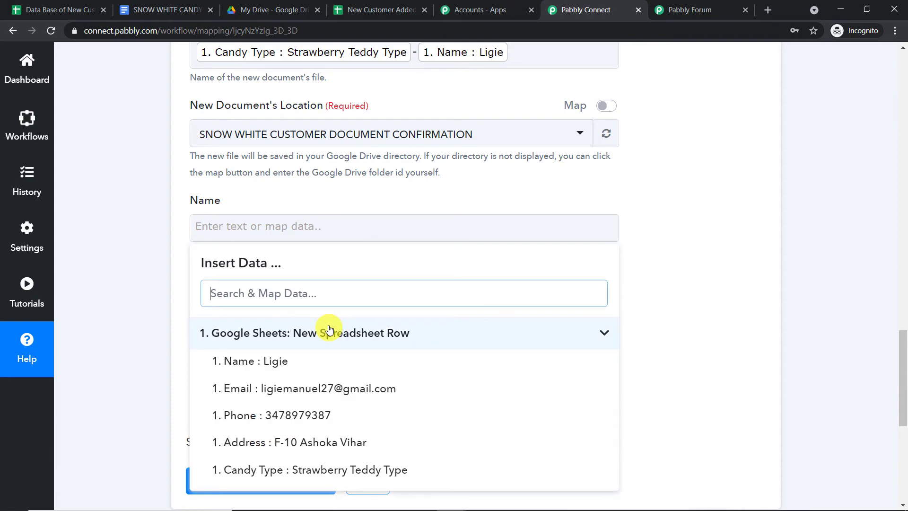
left_click(323, 363)
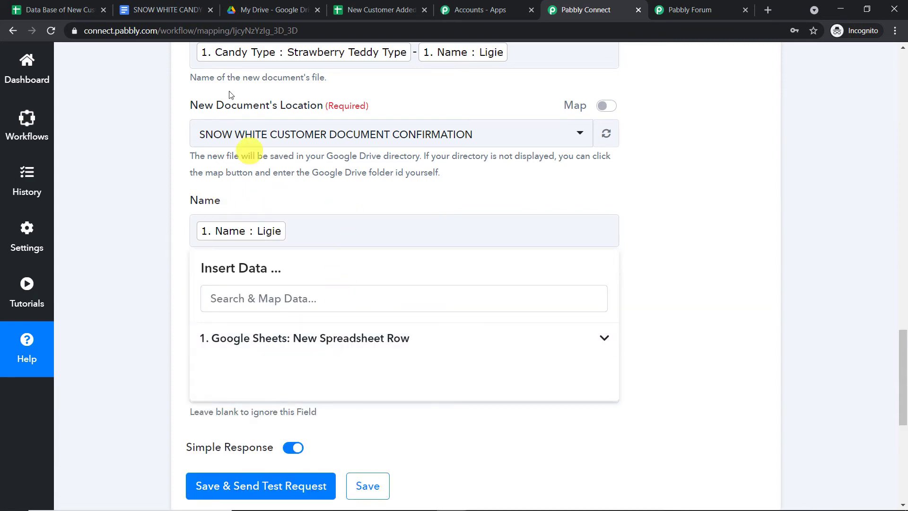
left_click(198, 10)
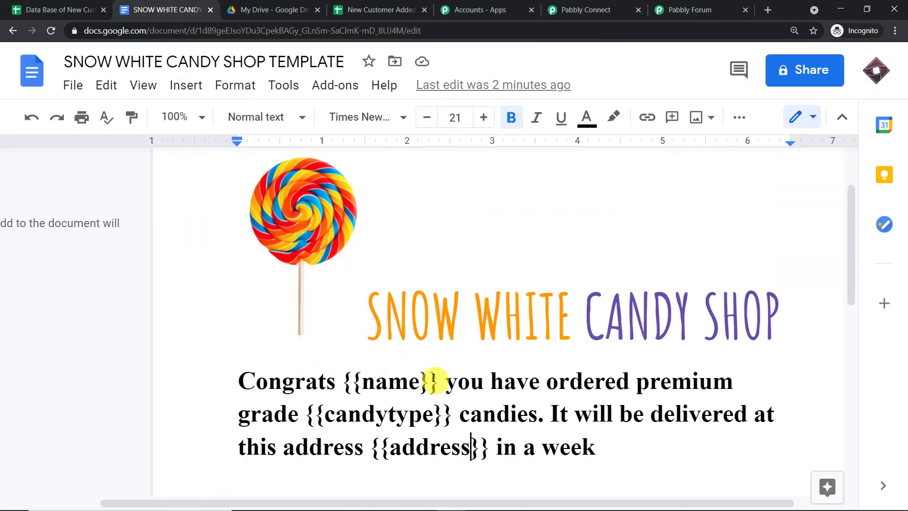
left_click(611, 5)
left_click(702, 195)
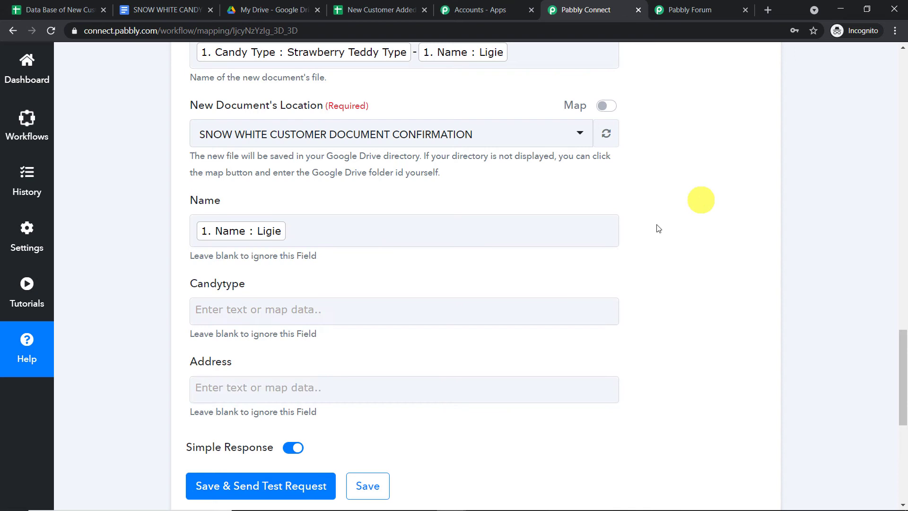
Map the sheet's Candy Type into Candytype and its Address into the Address field.
left_click(349, 319)
left_click(348, 416)
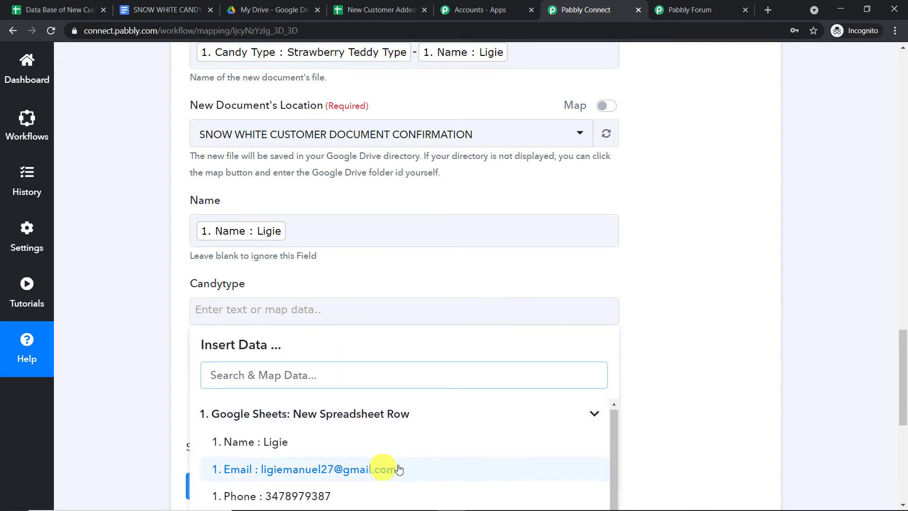
scroll(399, 469, "down", 2)
left_click(354, 470)
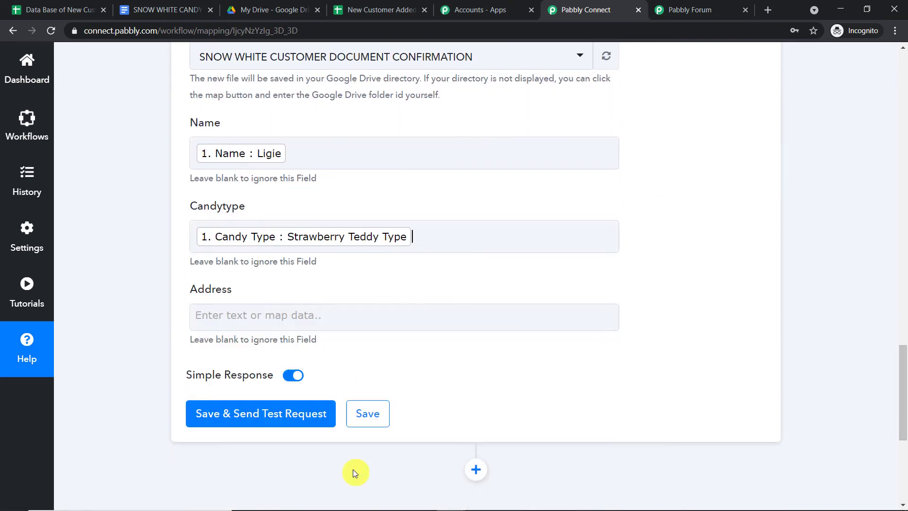
left_click(520, 206)
left_click(216, 315)
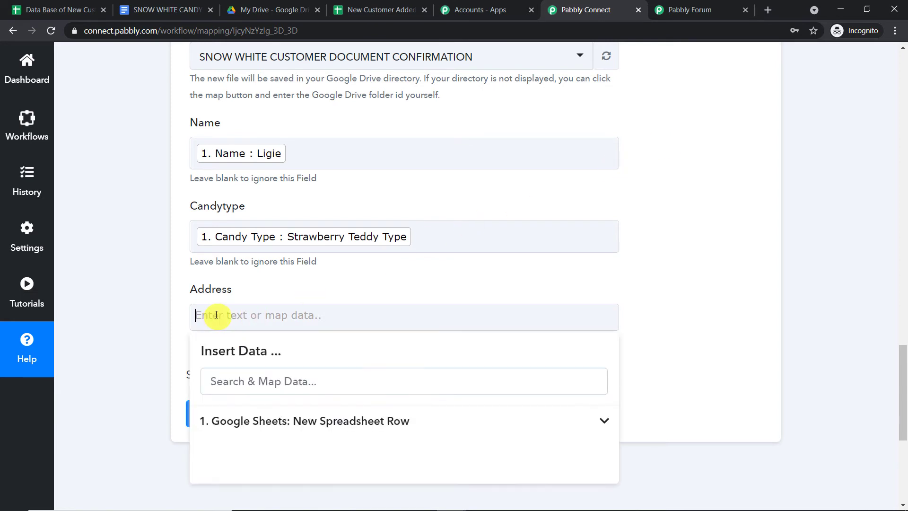
left_click(284, 420)
scroll(349, 424, "down", 1)
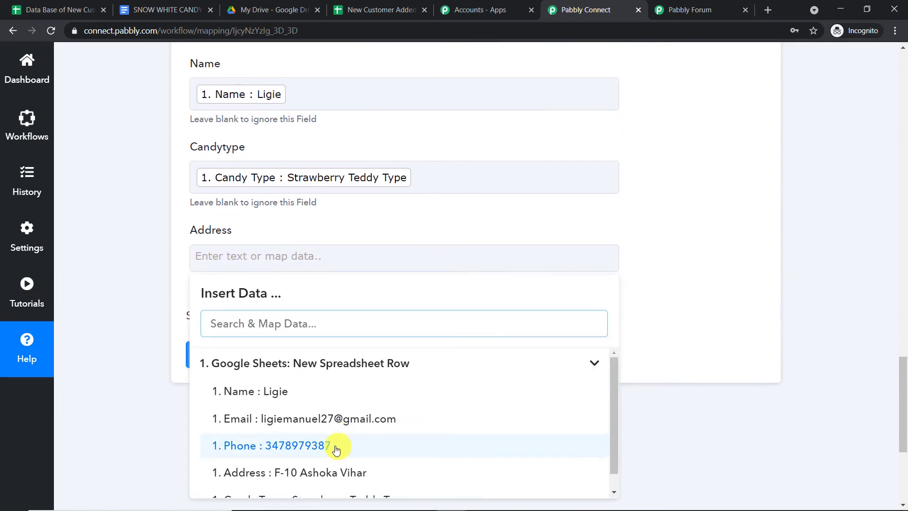
left_click(339, 472)
left_click(698, 165)
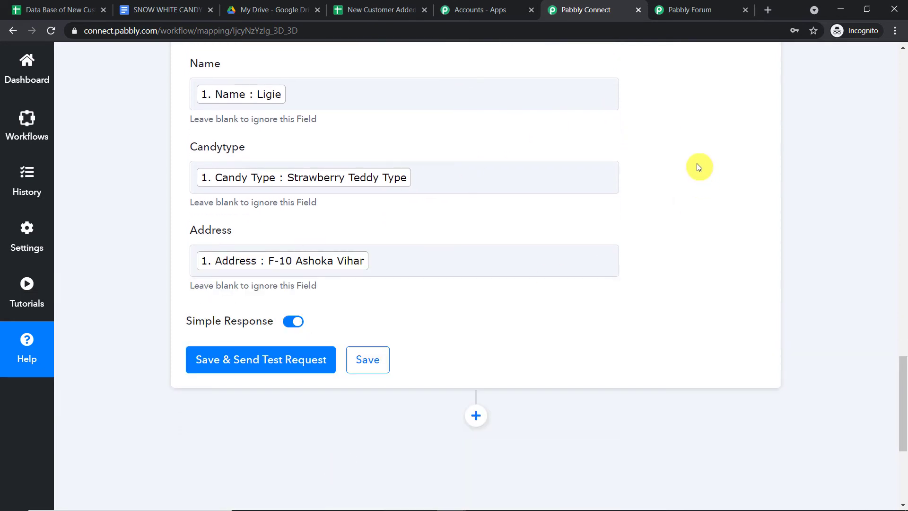
scroll(662, 158, "up", 1)
scroll(634, 129, "up", 1)
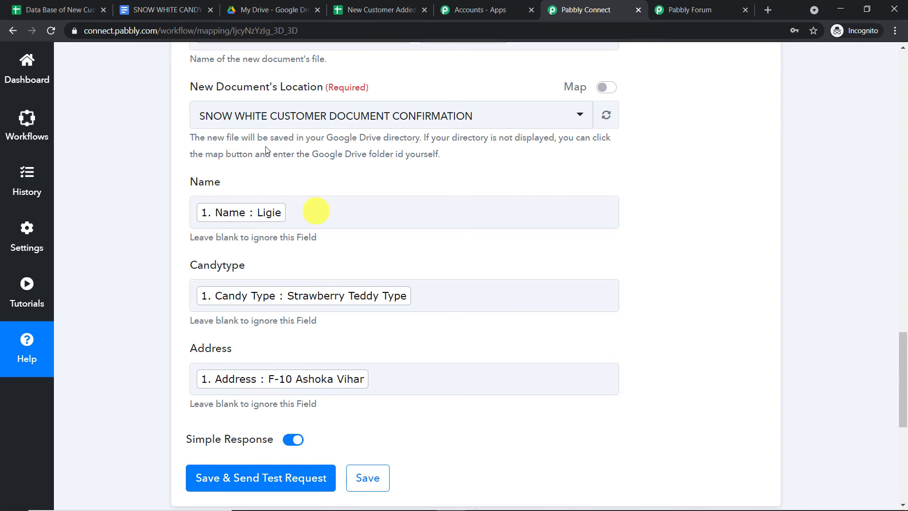
Compare the mapped fields against the template document's tags and the Drive files.
left_click(163, 9)
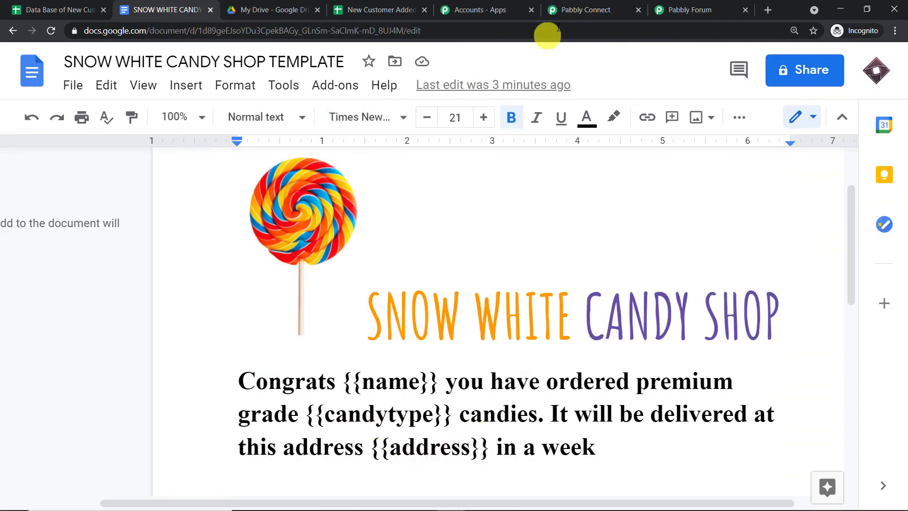
left_click(587, 10)
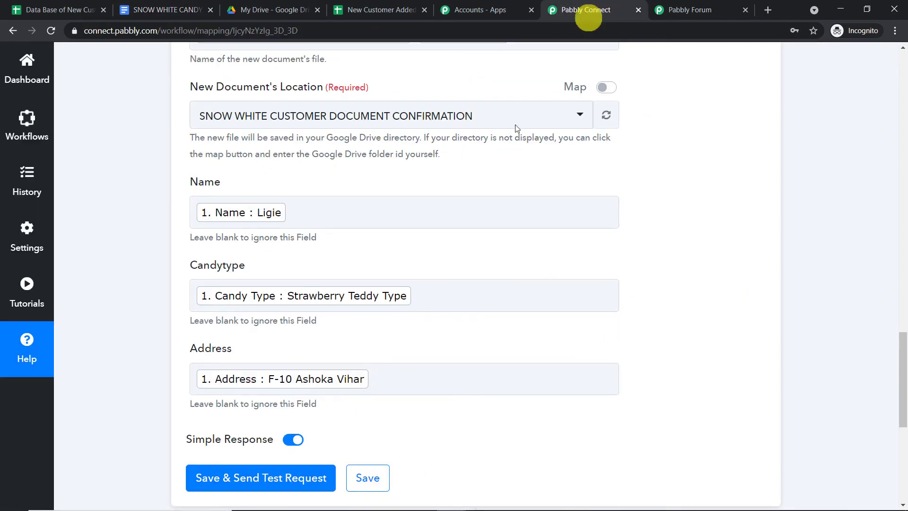
left_click(213, 16)
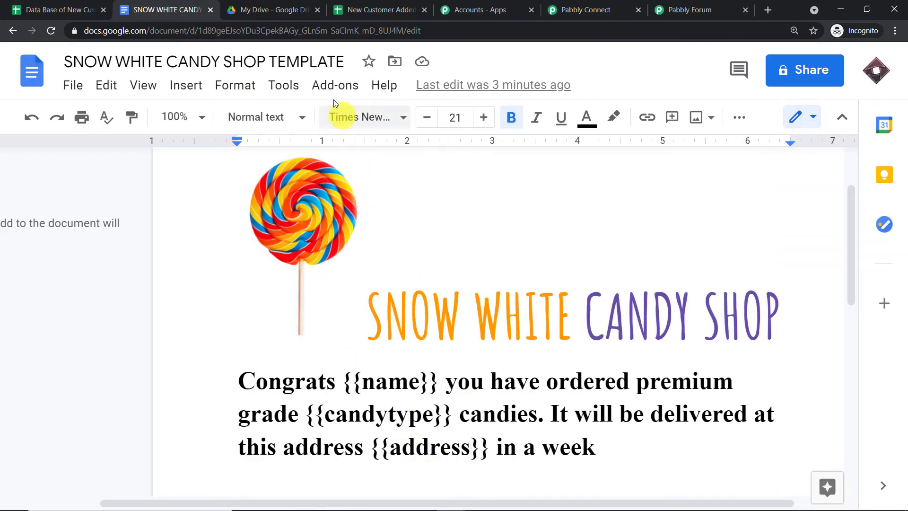
left_click(295, 6)
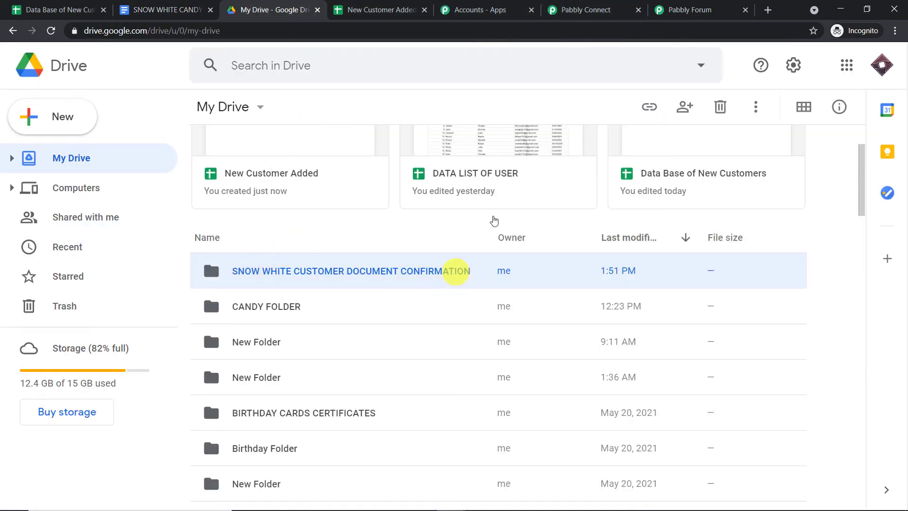
left_click(586, 10)
scroll(626, 236, "up", 3)
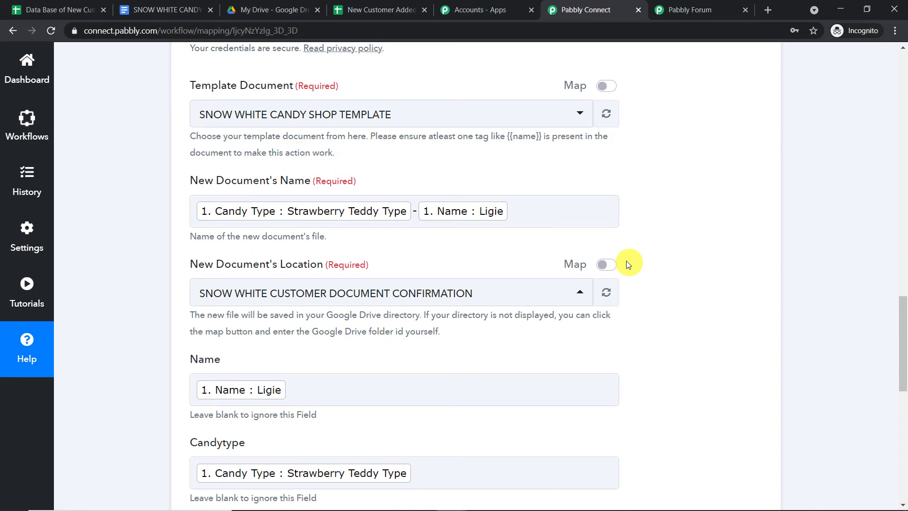
scroll(626, 260, "down", 7)
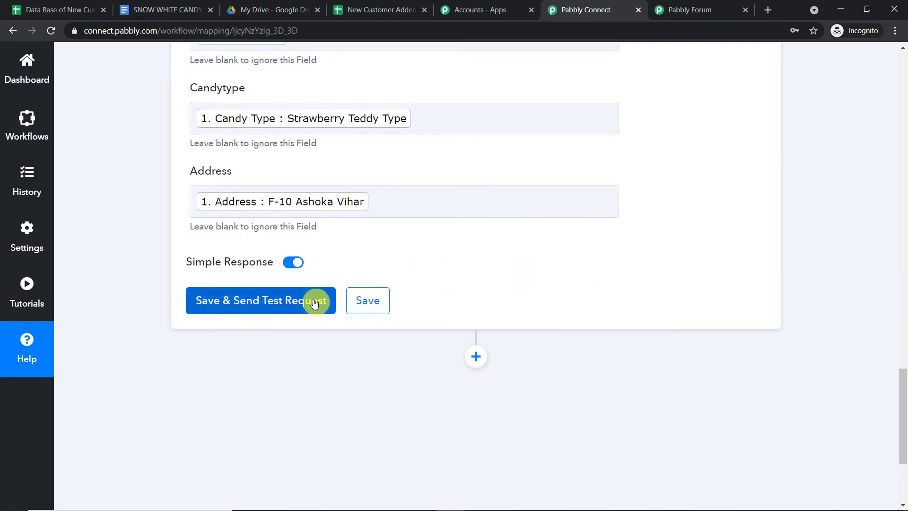
Save and test the Google Docs step, then expand and select the returned DocumentId.
left_click(315, 303)
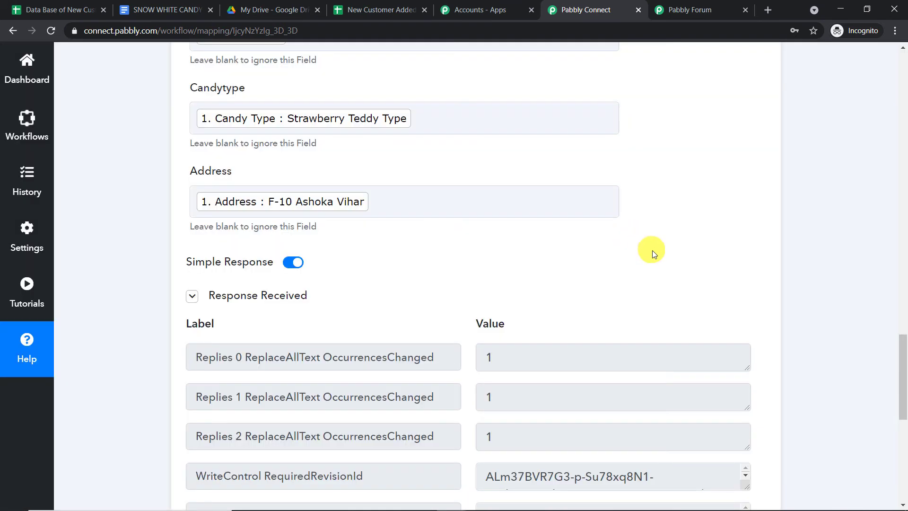
scroll(653, 254, "down", 3)
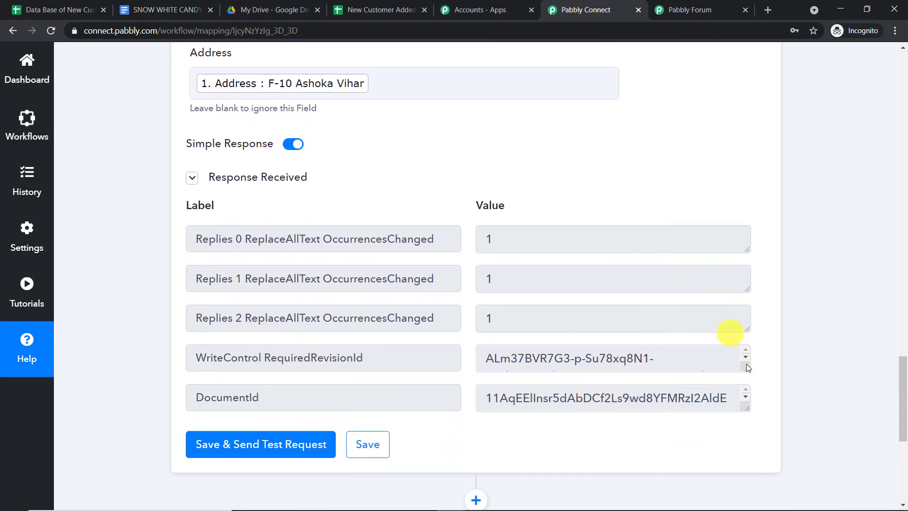
left_click_drag(748, 408, 747, 466)
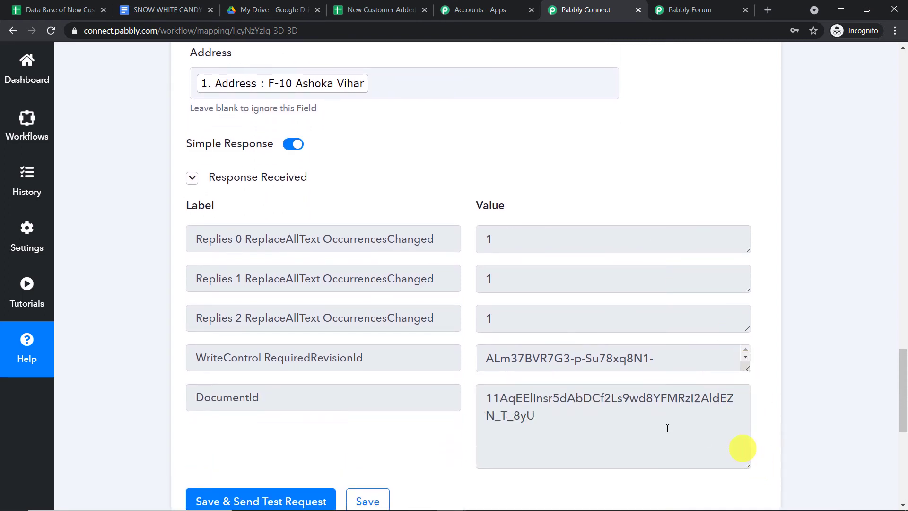
left_click_drag(588, 416, 460, 395)
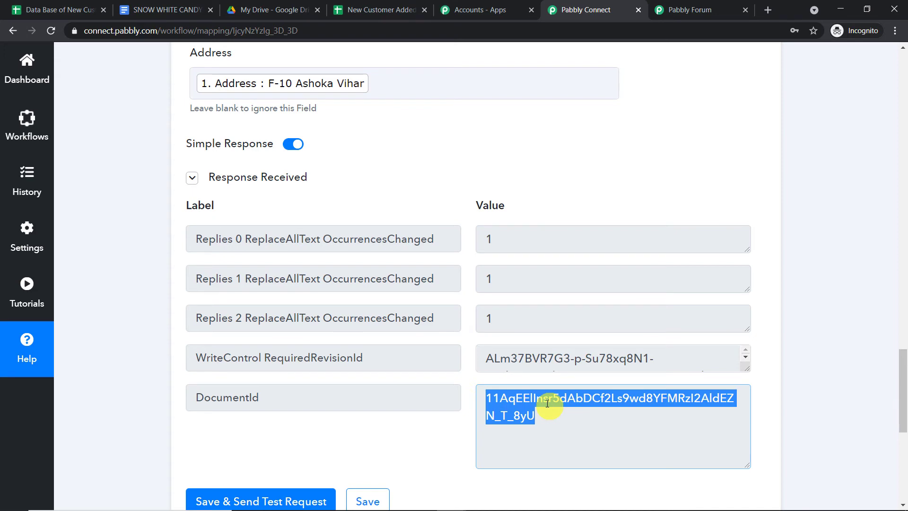
left_click(300, 10)
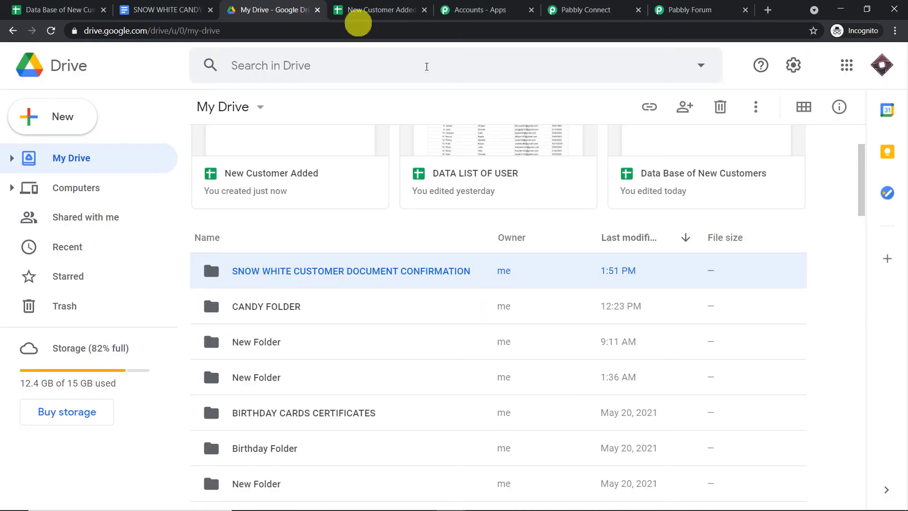
Open the confirmation folder and the generated Strawberry Teddy Type document named after the customer.
double_click(389, 271)
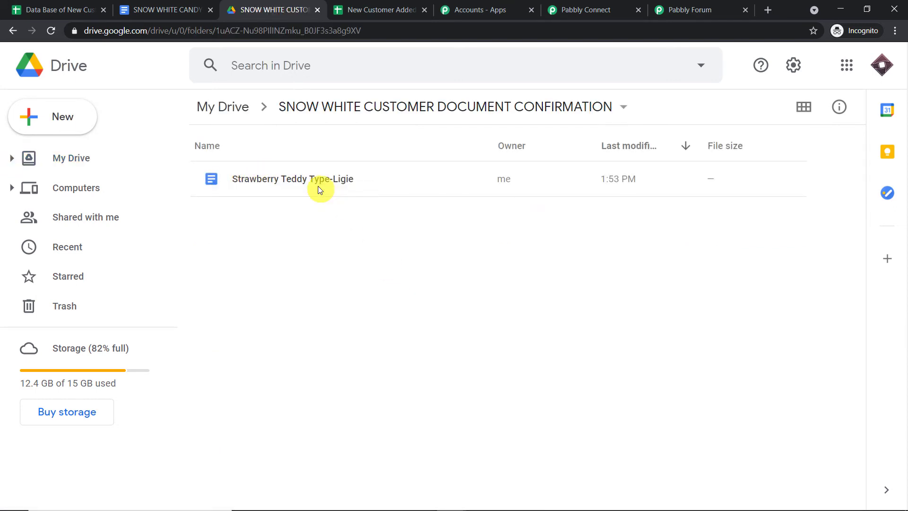
double_click(343, 178)
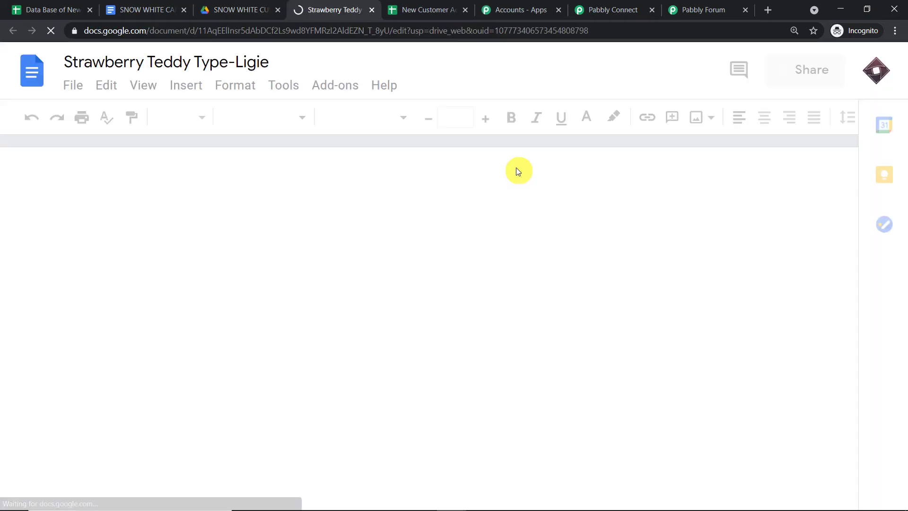
scroll(677, 300, "down", 3)
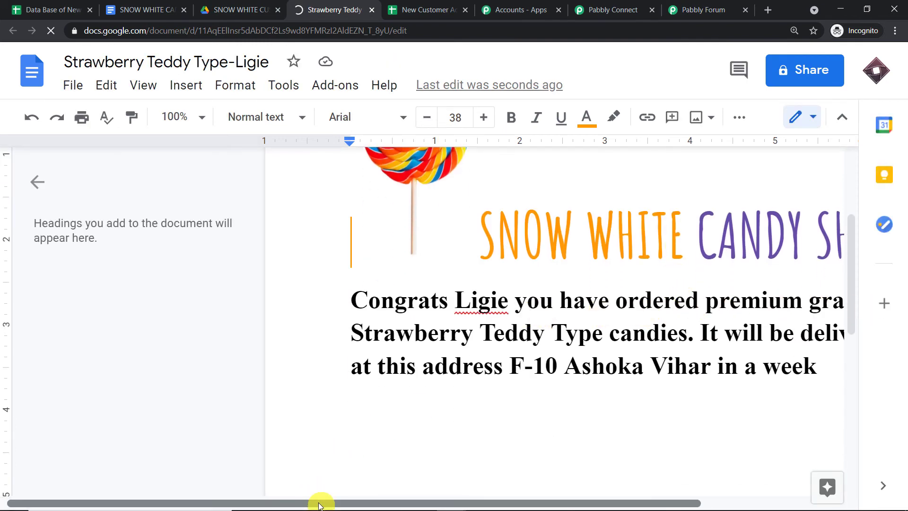
left_click_drag(320, 505, 480, 501)
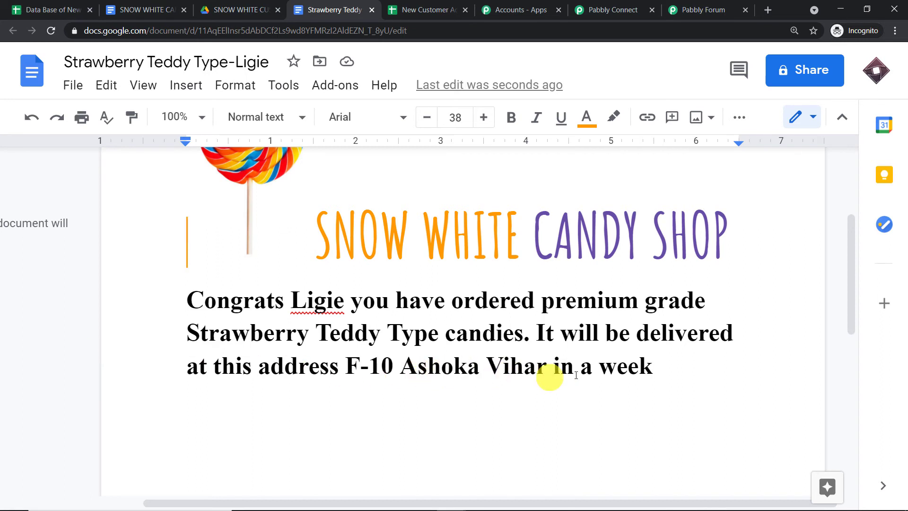
scroll(616, 338, "up", 3)
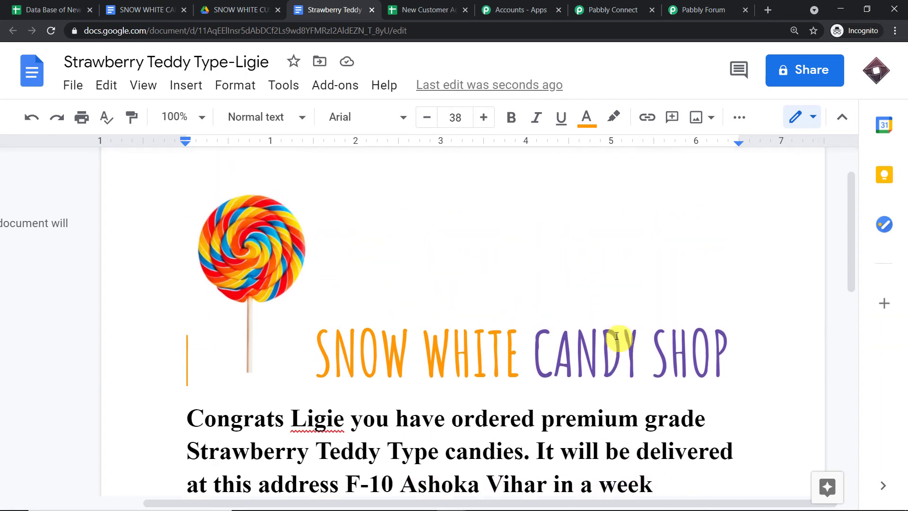
scroll(617, 336, "up", 2)
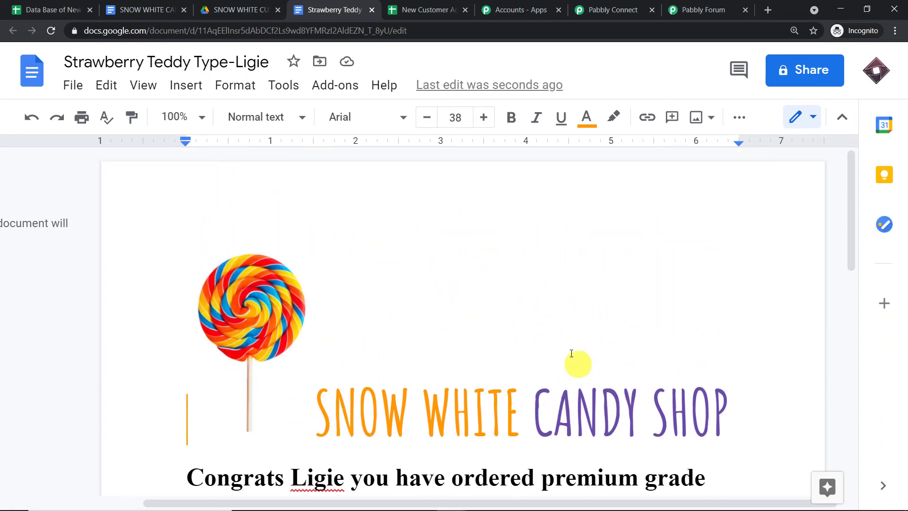
scroll(571, 339, "down", 2)
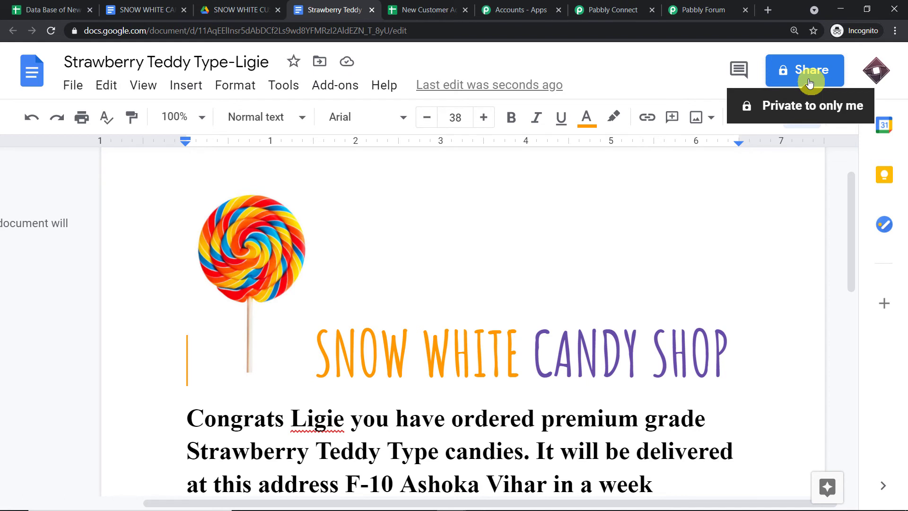
Add a Google Drive step after the Docs action using the Share a File With Anyone event.
left_click(632, 9)
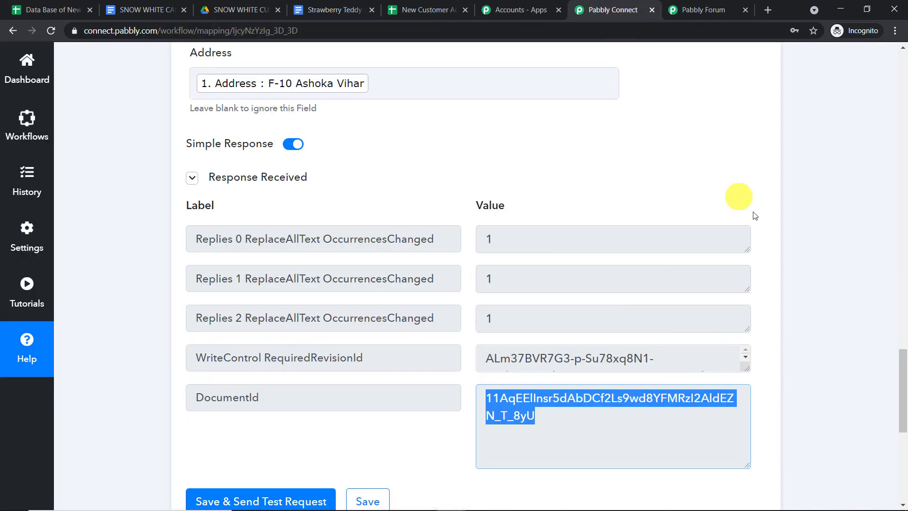
left_click_drag(901, 358, 901, 426)
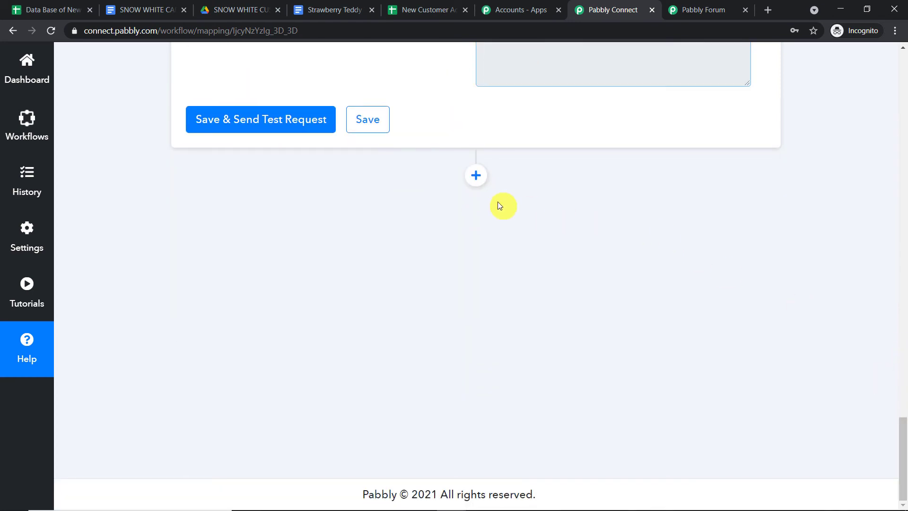
left_click(475, 179)
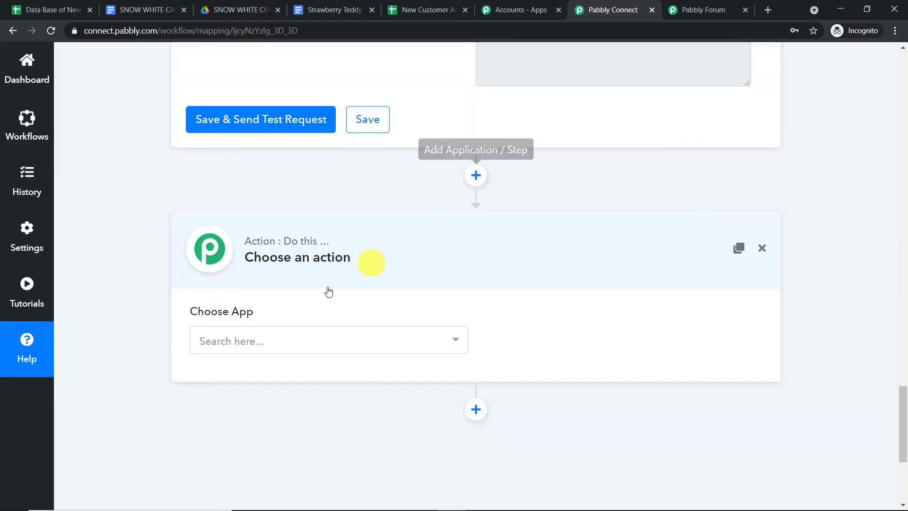
left_click(294, 333)
type("G")
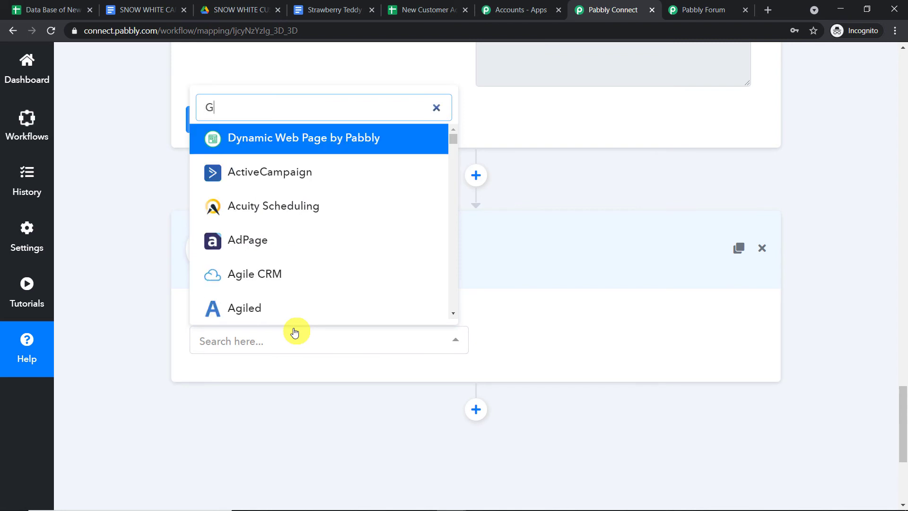
type("OOGLE DRIVE")
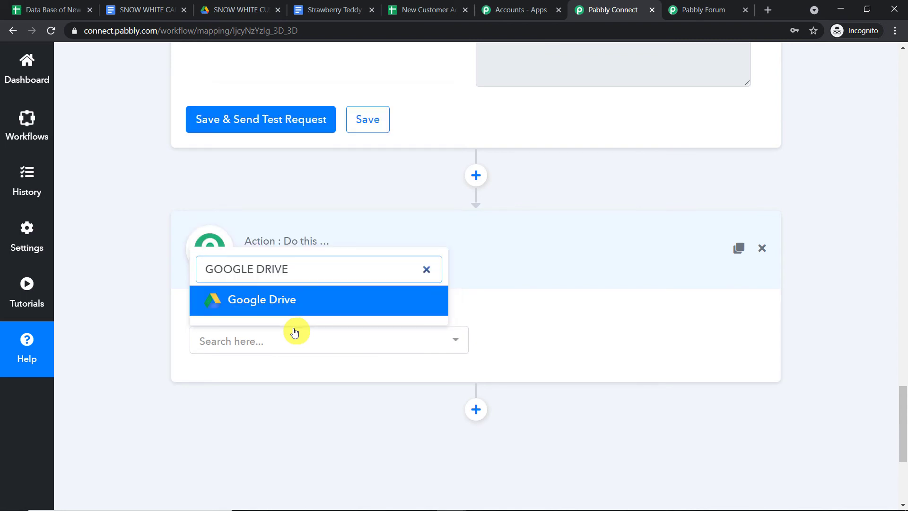
left_click(319, 300)
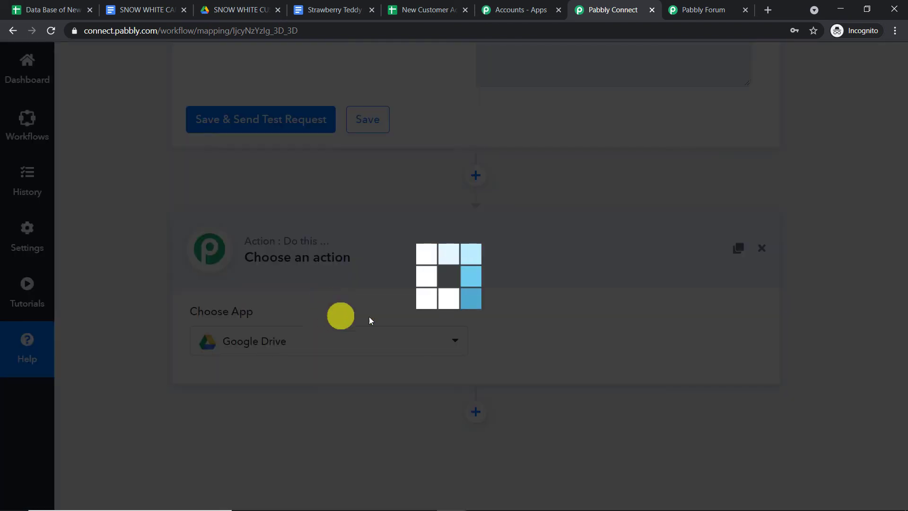
left_click(563, 342)
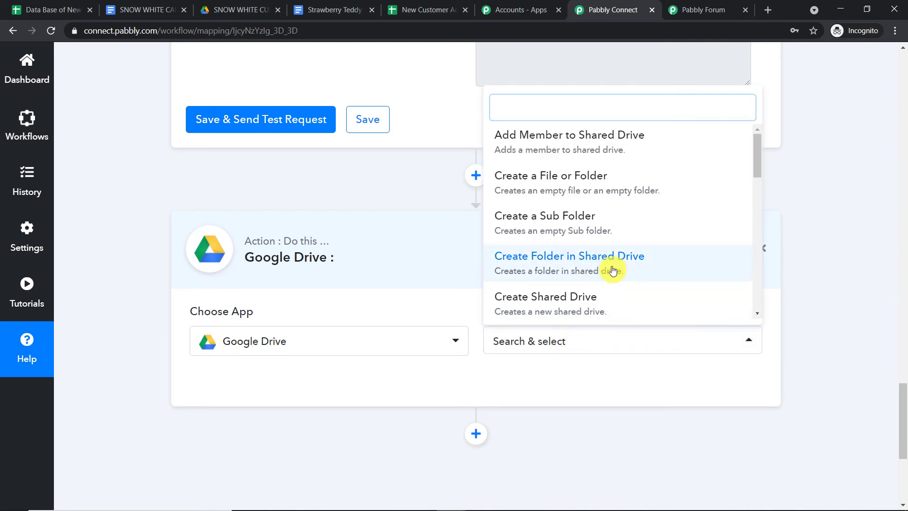
scroll(610, 284, "down", 8)
scroll(614, 273, "down", 2)
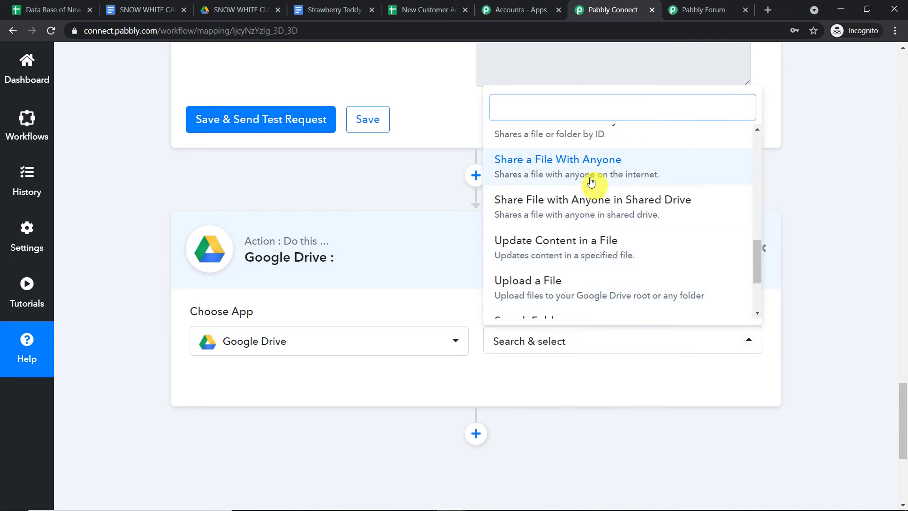
left_click(587, 162)
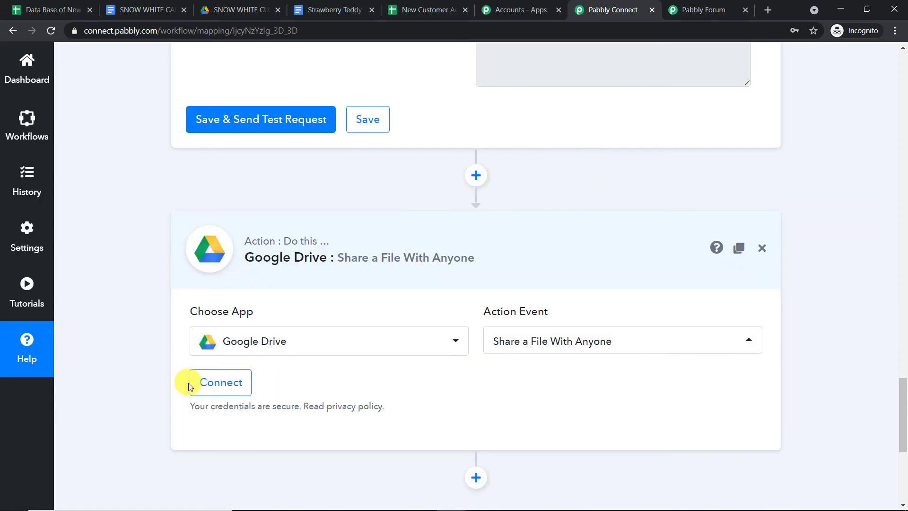
Connect and authorize a Google account for the Google Drive step.
left_click(207, 387)
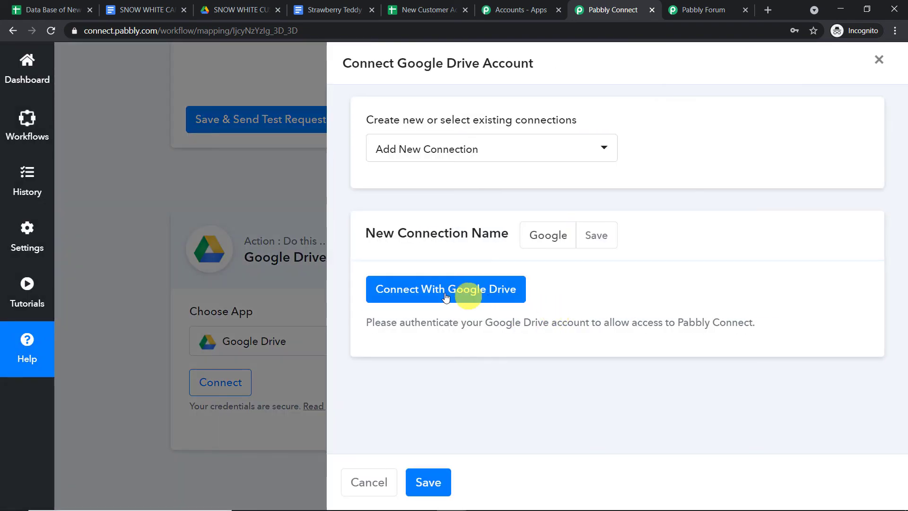
left_click(468, 289)
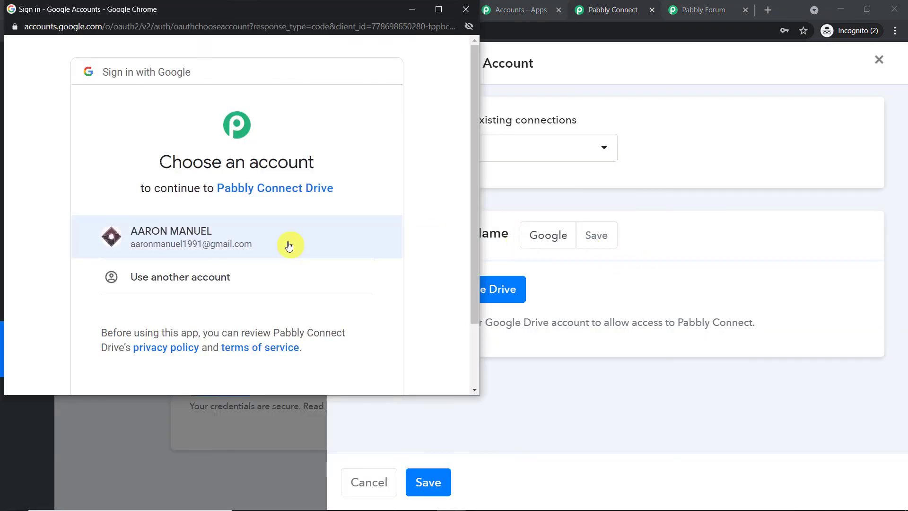
left_click(290, 245)
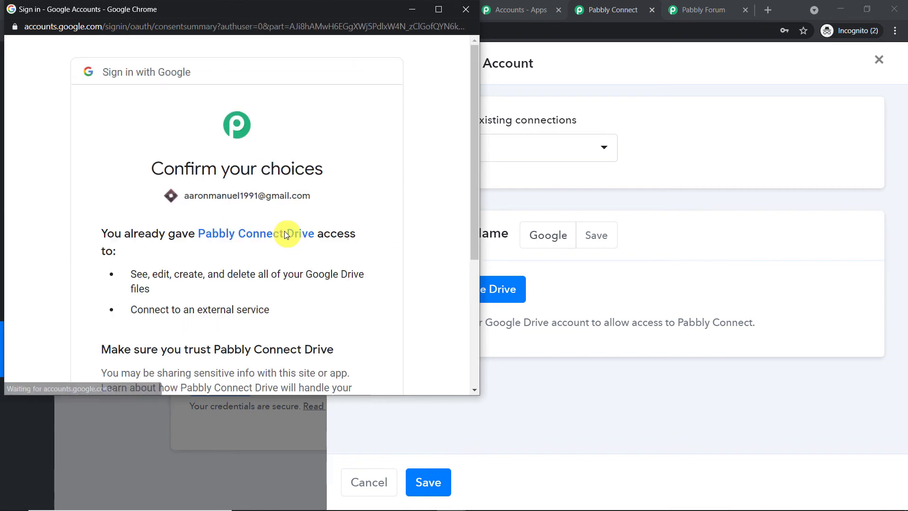
scroll(346, 241, "down", 4)
left_click(344, 284)
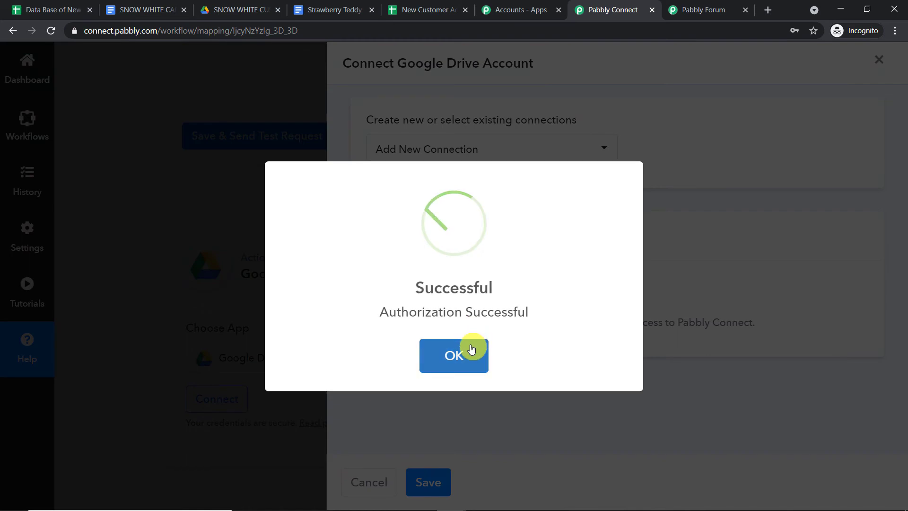
left_click(472, 349)
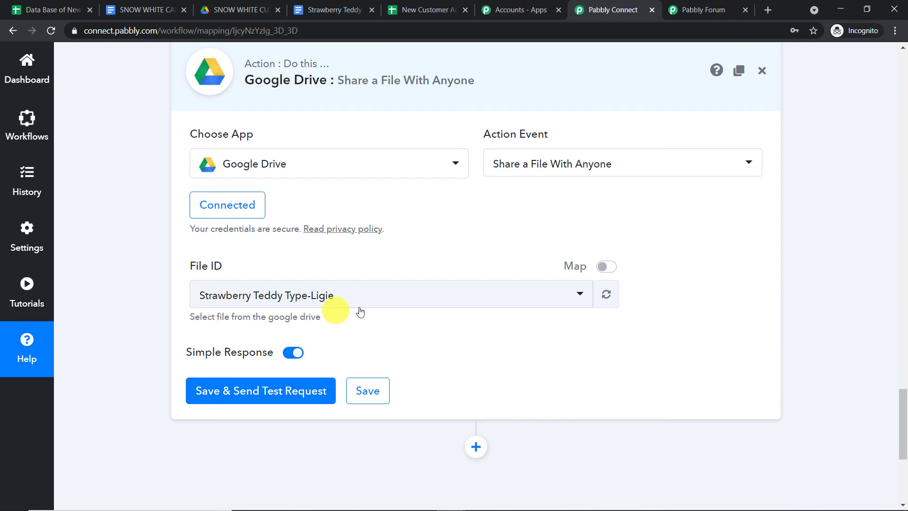
Switch File ID to mapped data, replacing the fixed ID with 2. DocumentId from the Docs step.
scroll(444, 262, "up", 8)
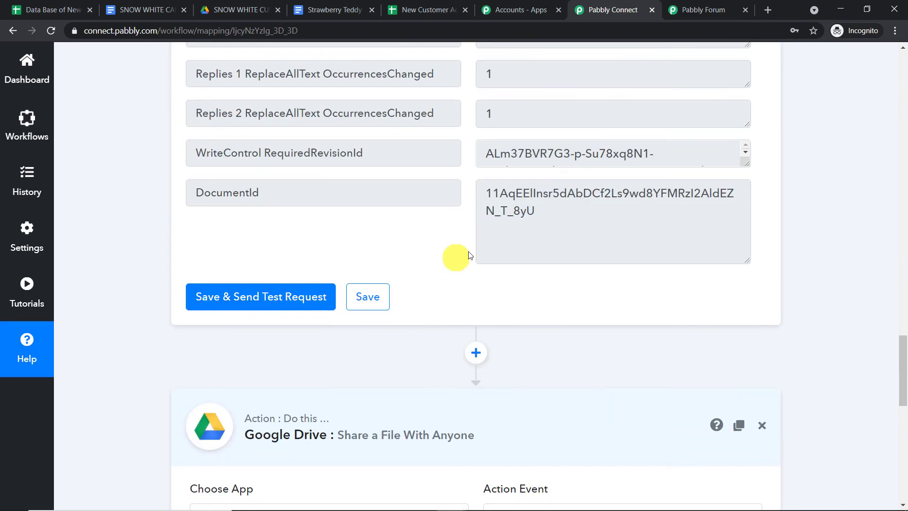
left_click_drag(534, 215, 473, 187)
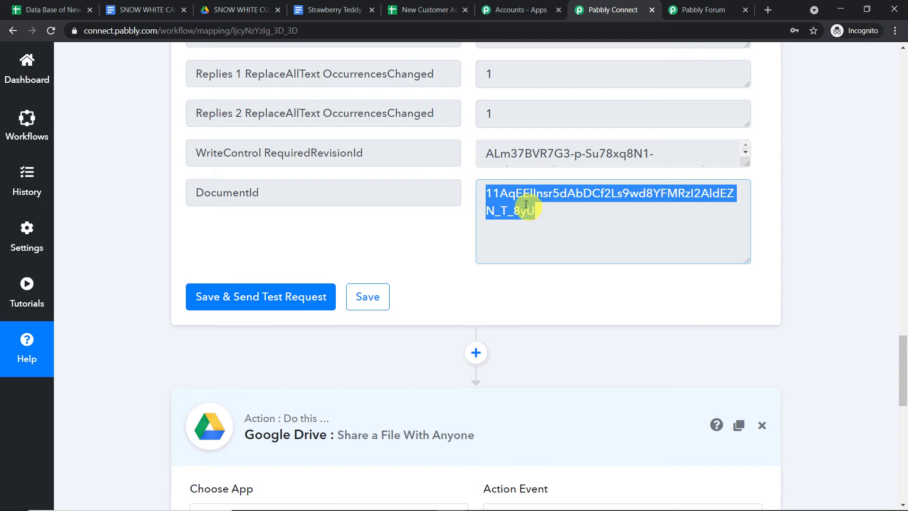
scroll(521, 244, "down", 5)
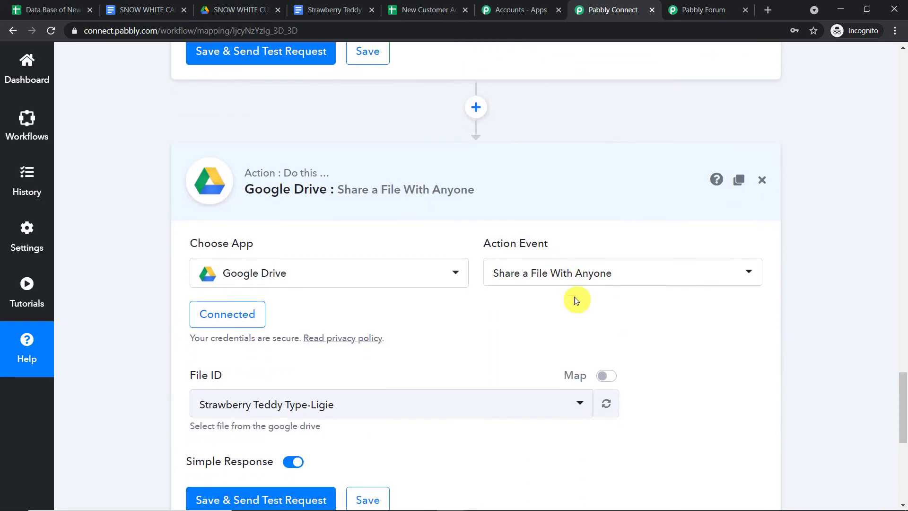
scroll(574, 296, "down", 3)
left_click(615, 271)
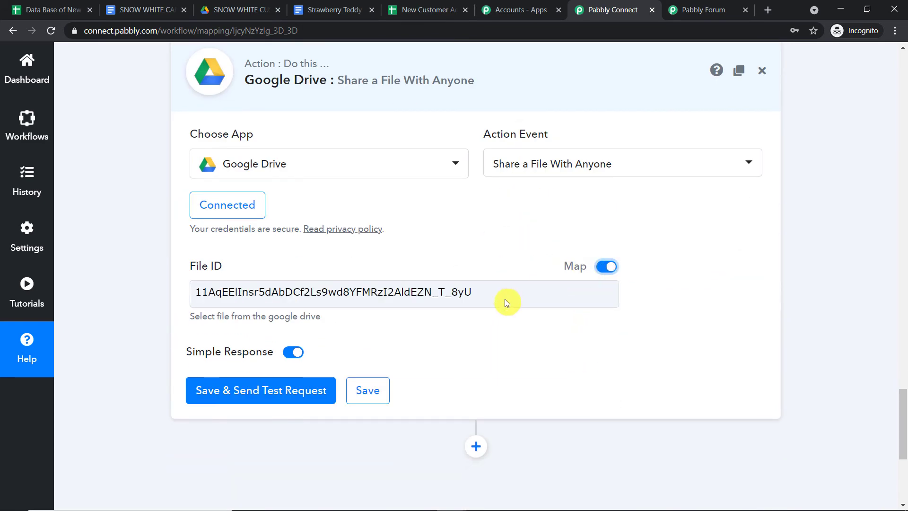
left_click_drag(504, 299, 188, 305)
key("BackSpace")
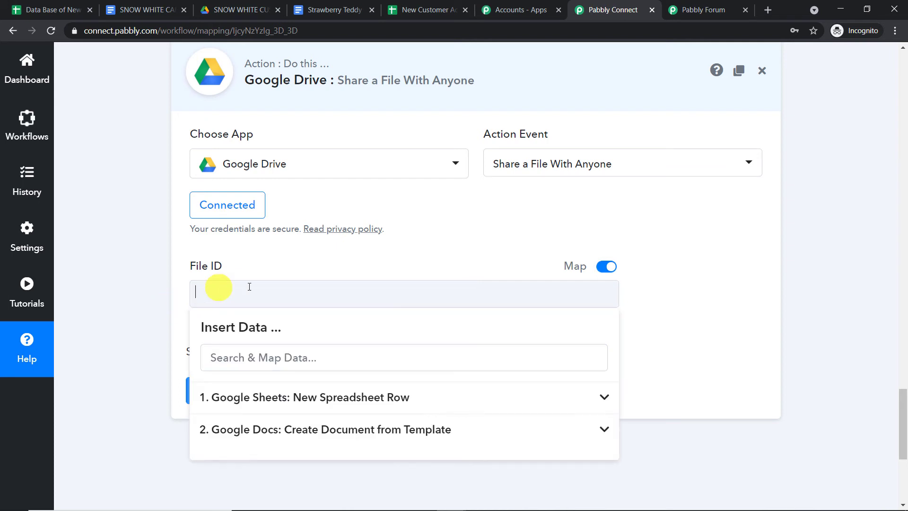
left_click(316, 430)
scroll(314, 430, "down", 2)
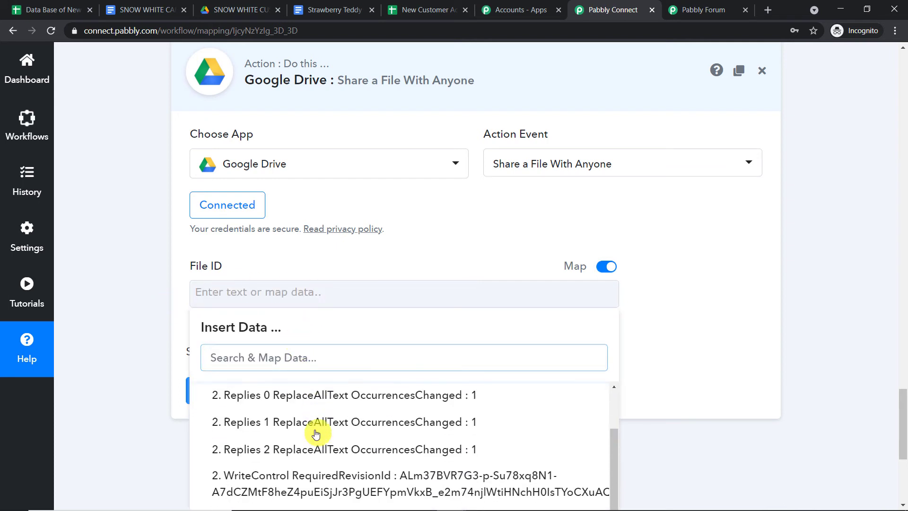
scroll(353, 472, "down", 1)
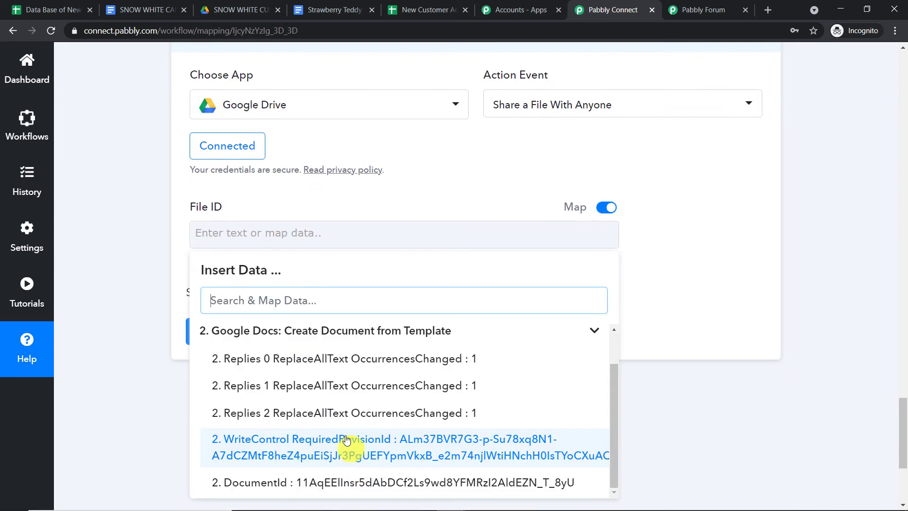
left_click(394, 481)
left_click(677, 247)
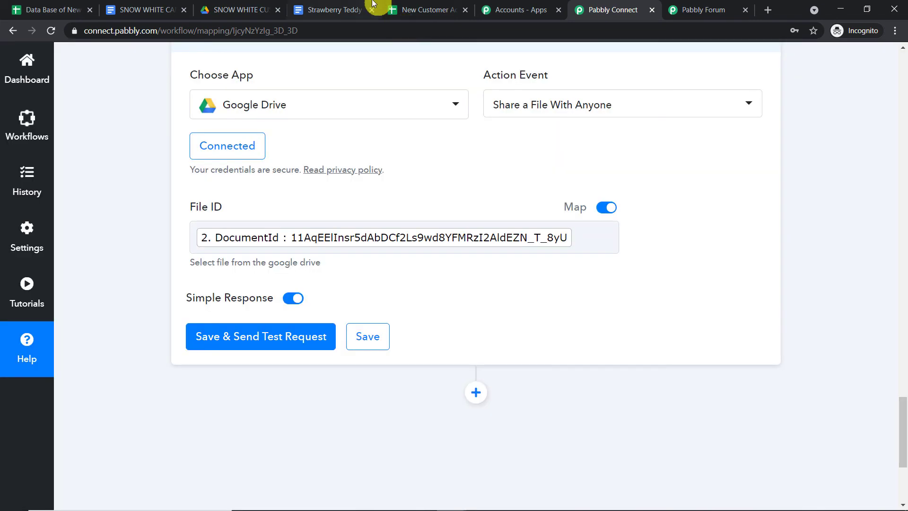
left_click(373, 3)
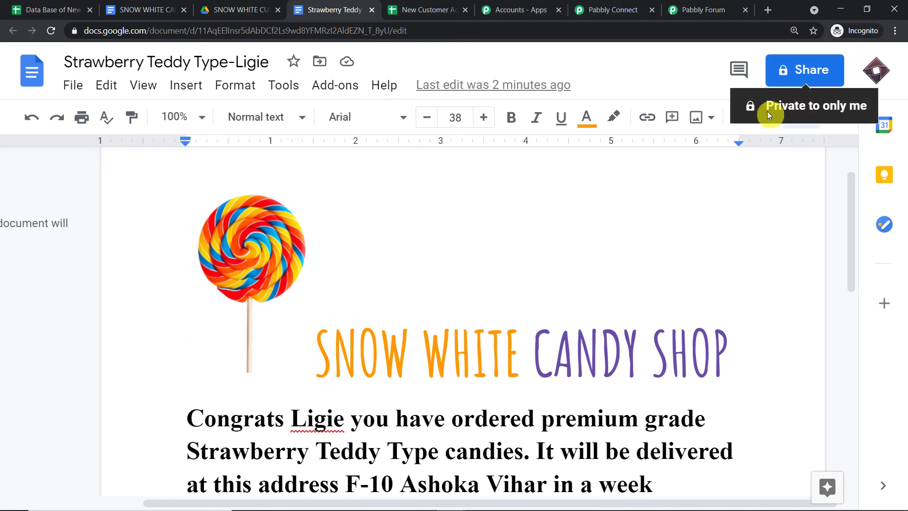
left_click(636, 9)
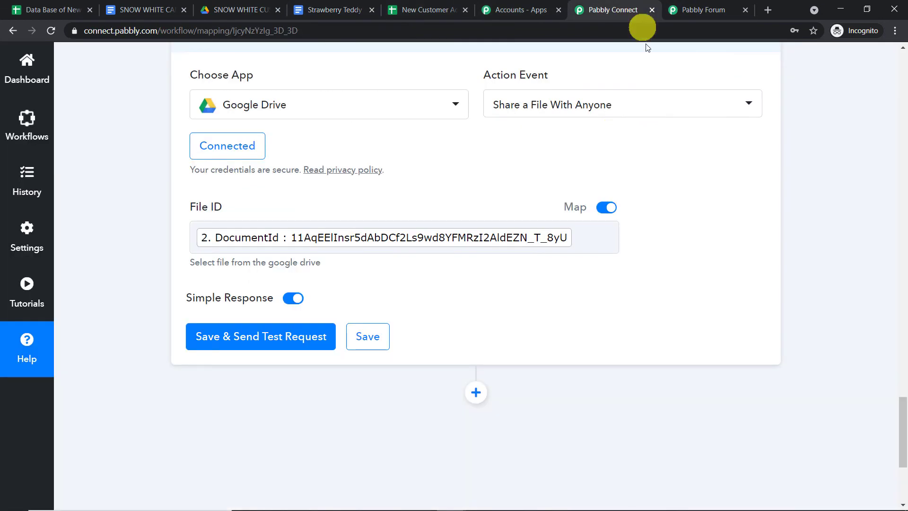
Save and test the share step, then check the generated candy order document.
left_click(252, 340)
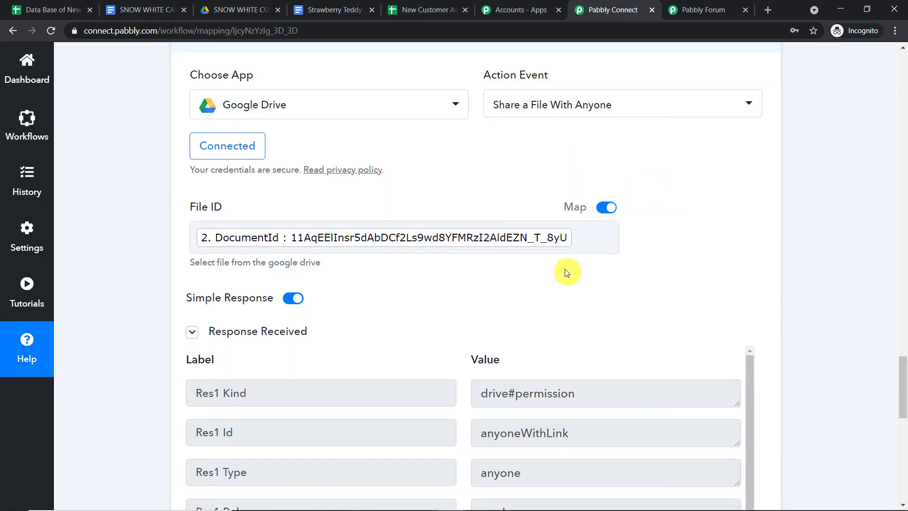
scroll(563, 271, "down", 3)
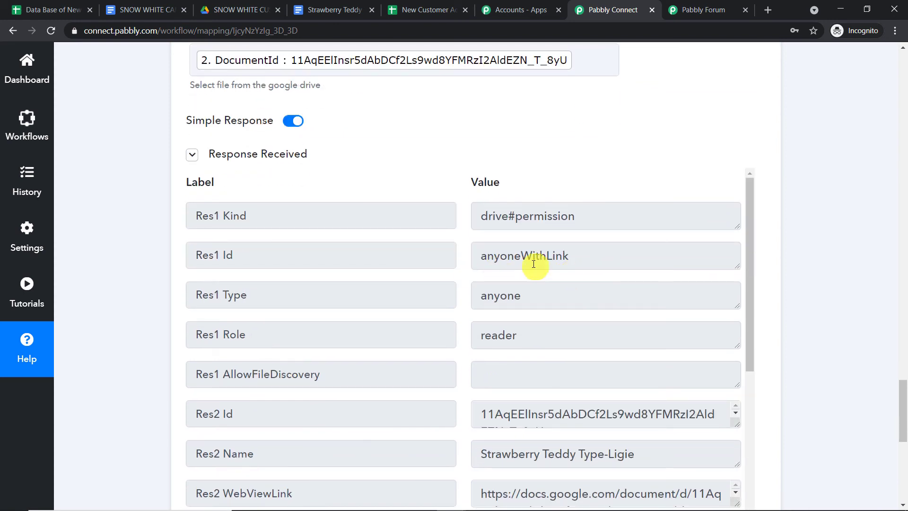
scroll(554, 270, "up", 1)
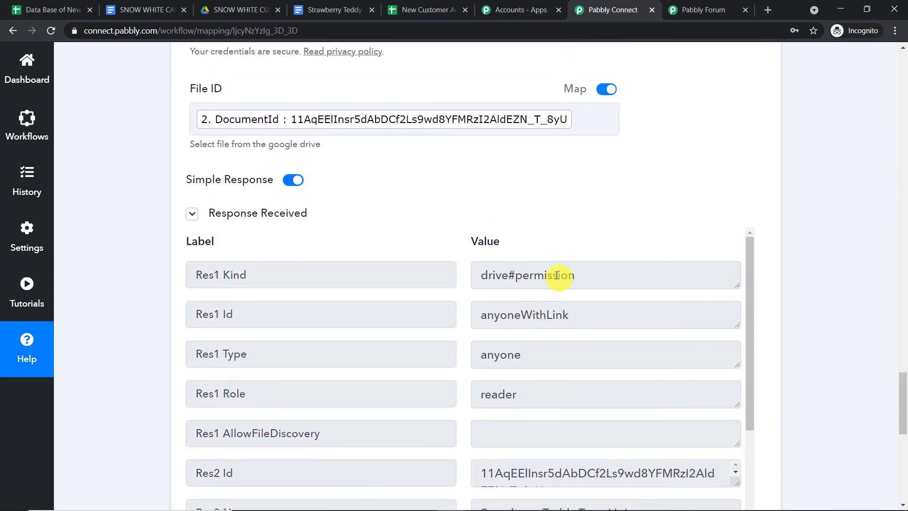
left_click(310, 6)
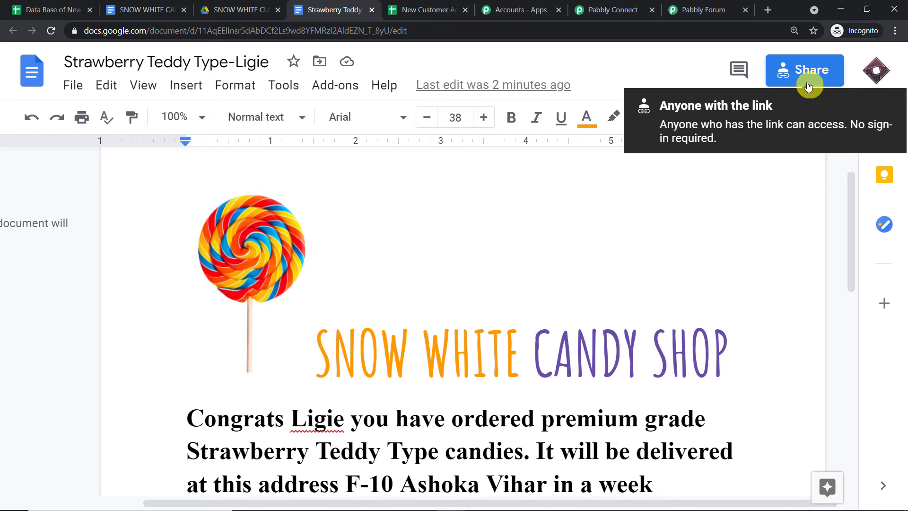
left_click(627, 8)
Expand and select the response's application/pdf export link, then add a new step after the share step.
scroll(903, 388, "down", 6)
scroll(780, 254, "down", 8)
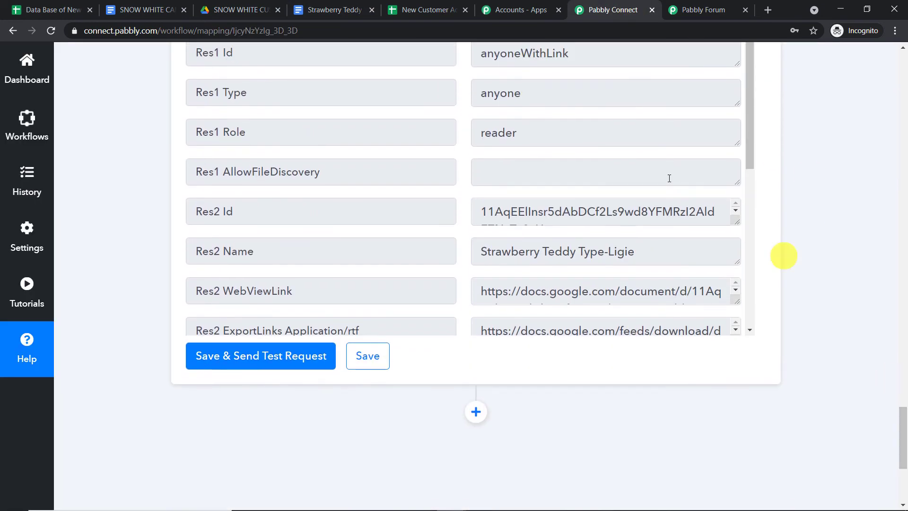
scroll(686, 200, "down", 2)
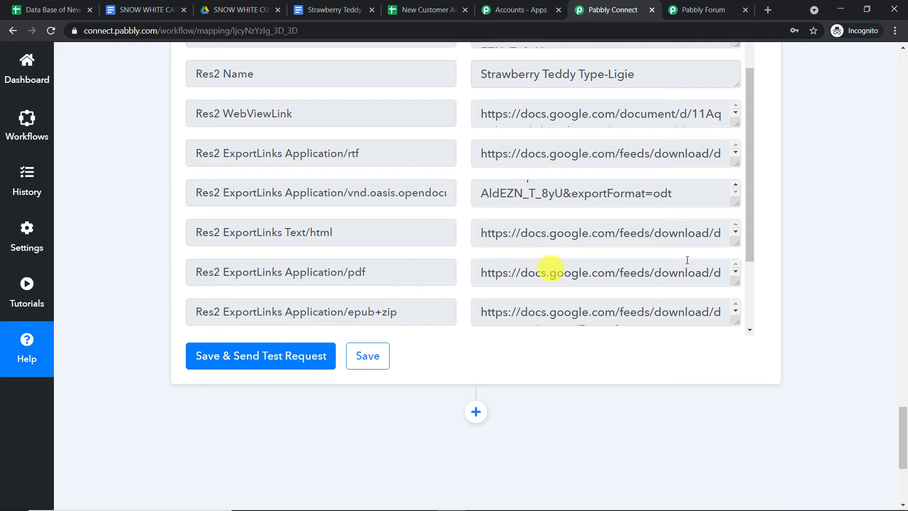
left_click_drag(739, 281, 748, 326)
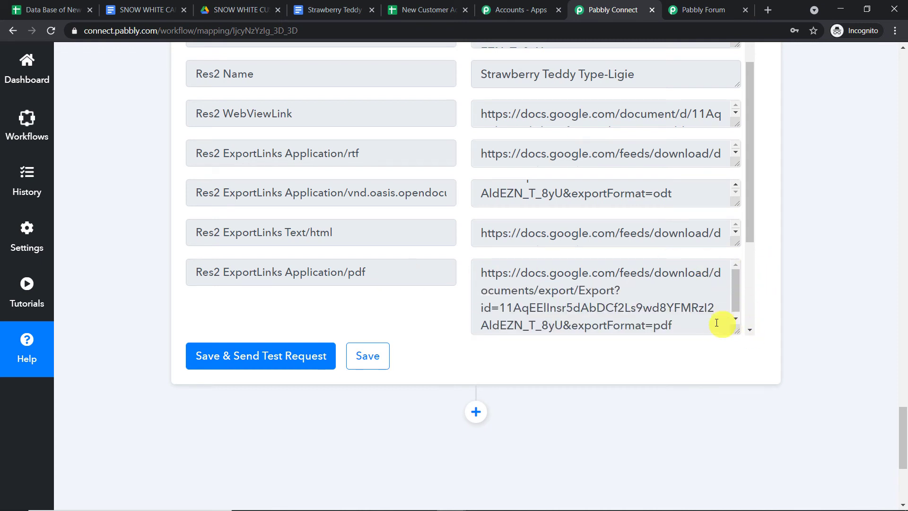
left_click_drag(671, 326, 434, 218)
scroll(632, 239, "down", 2)
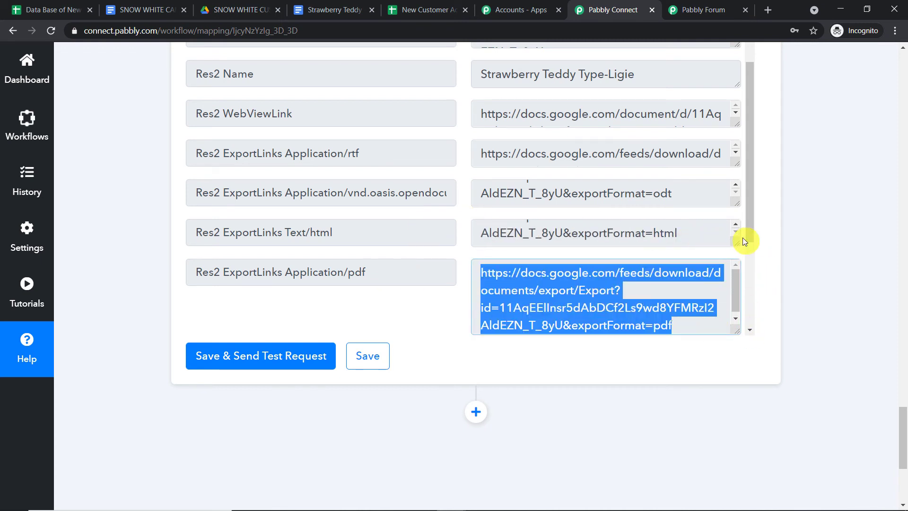
scroll(745, 234, "down", 3)
left_click(736, 200)
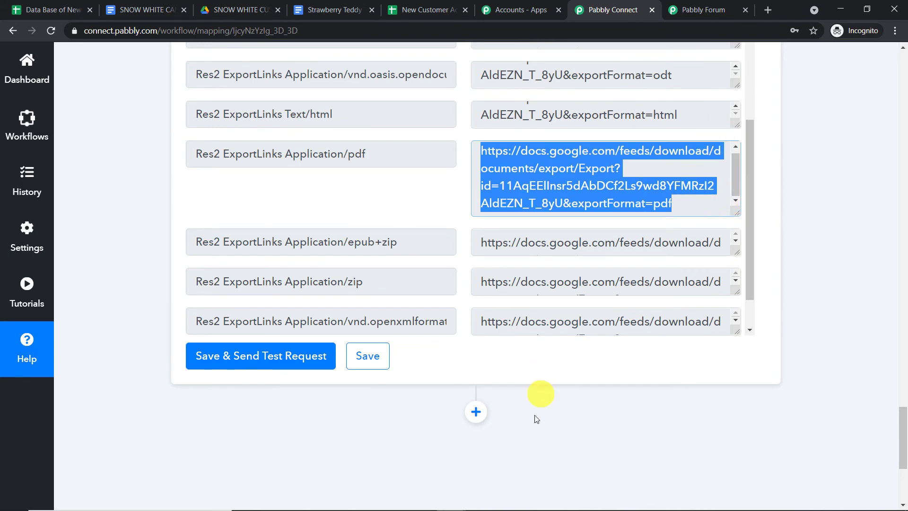
left_click(476, 412)
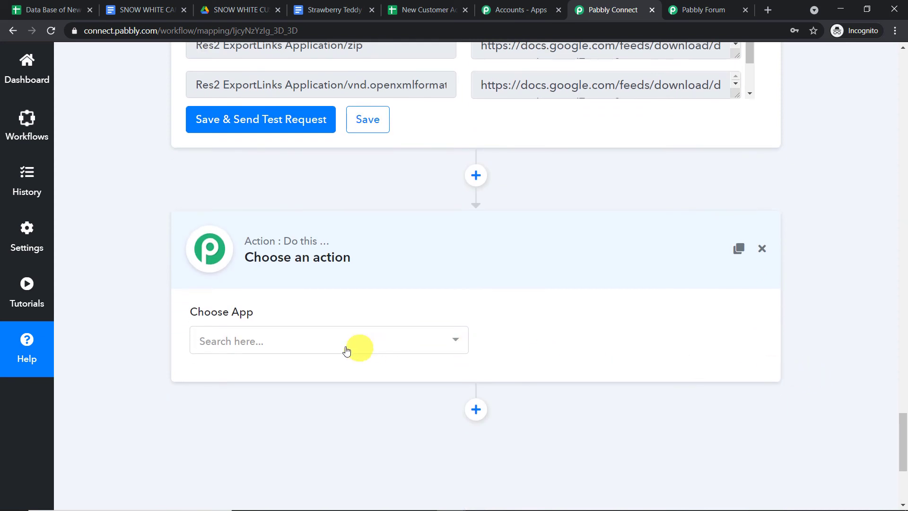
Make the new step Gmail with the Send an Email action event.
left_click(347, 348)
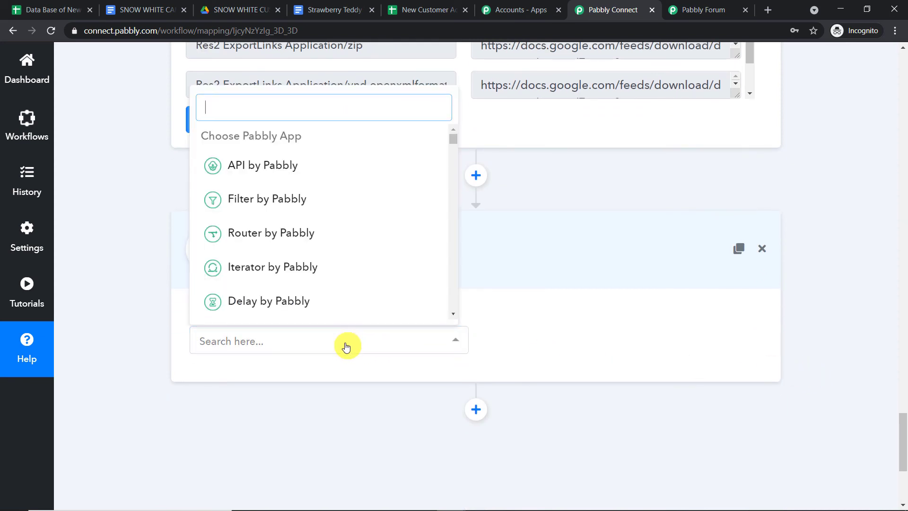
type("GMAIL")
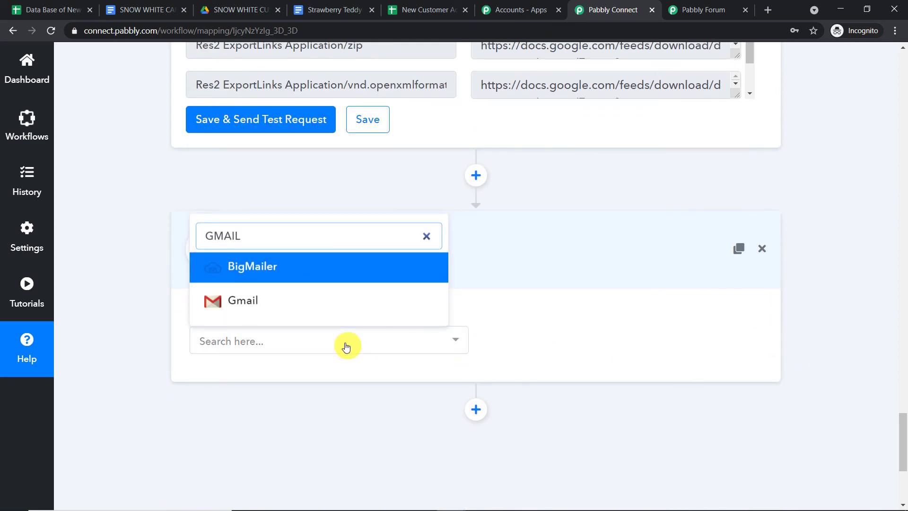
left_click(336, 303)
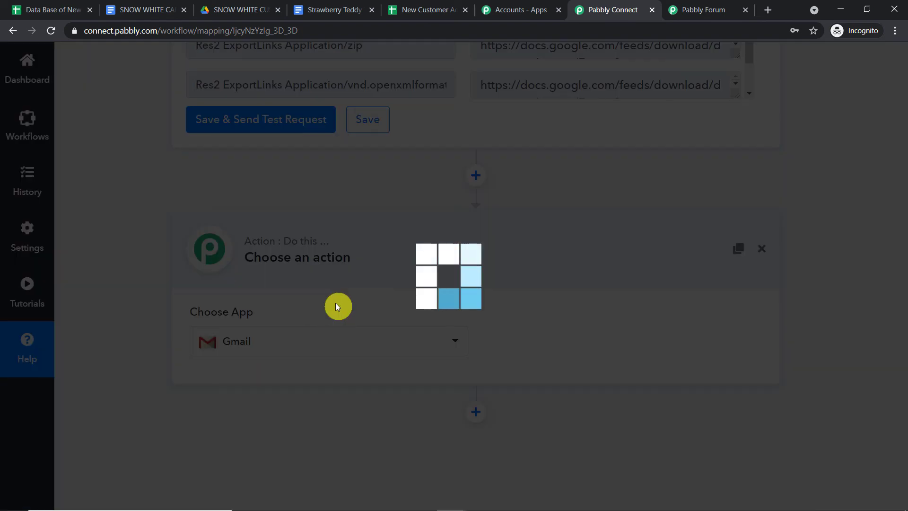
left_click(580, 342)
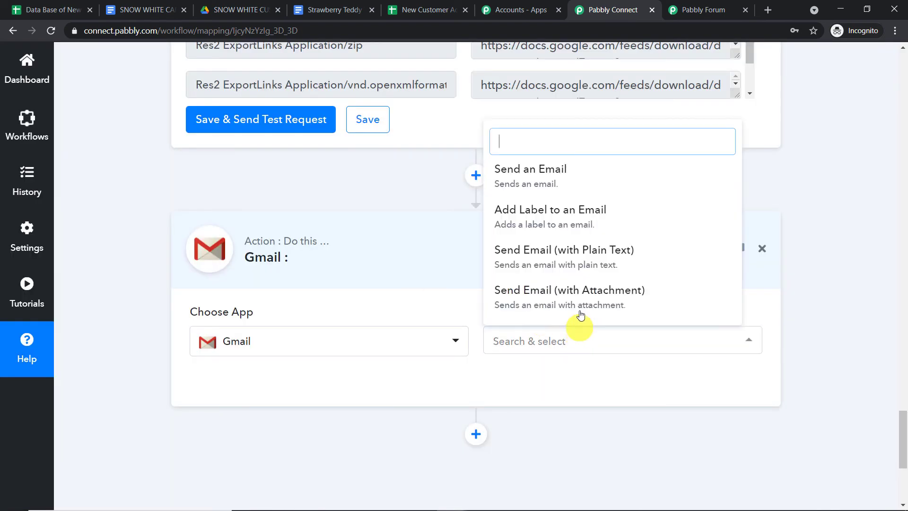
scroll(590, 284, "down", 2)
left_click(589, 284)
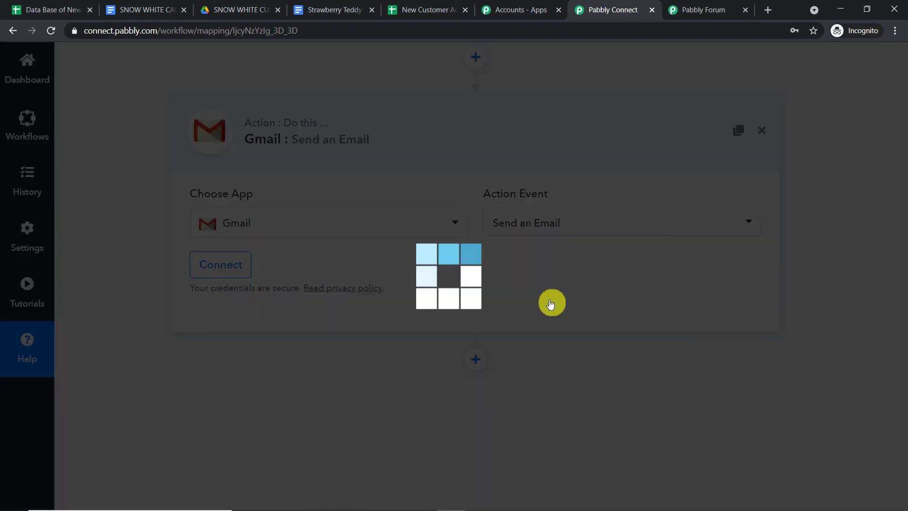
Connect and authorize a Google account for the Gmail step.
left_click(207, 265)
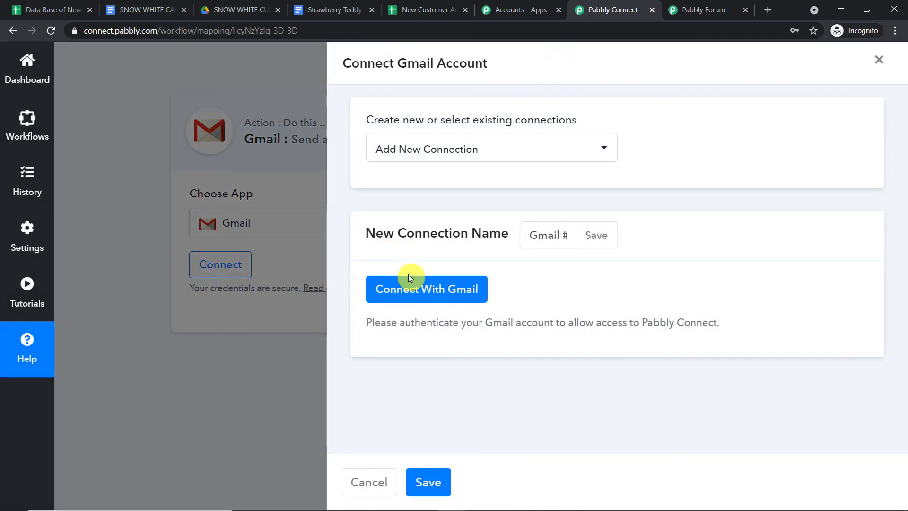
left_click(415, 278)
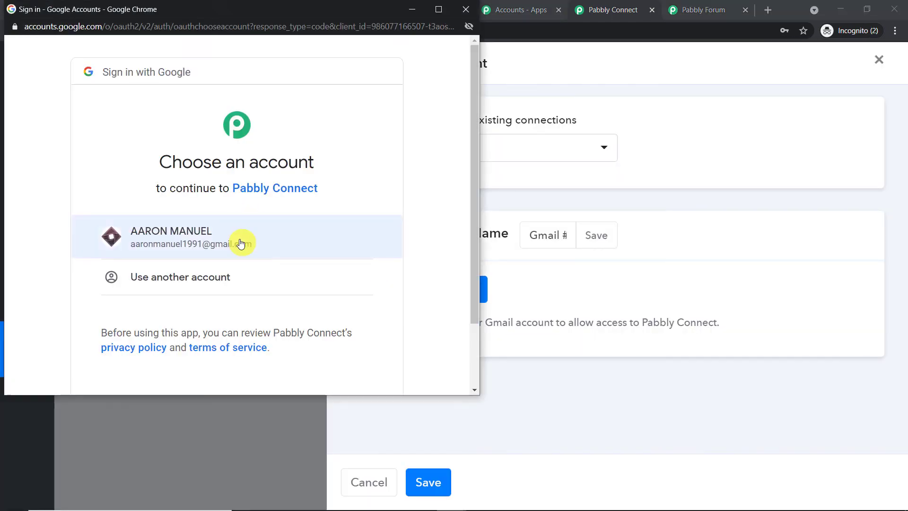
left_click(241, 243)
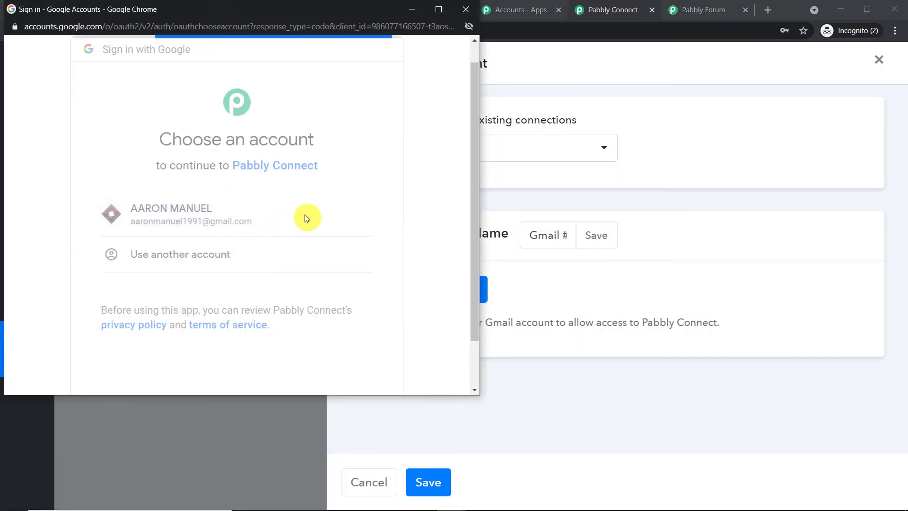
scroll(313, 227, "down", 3)
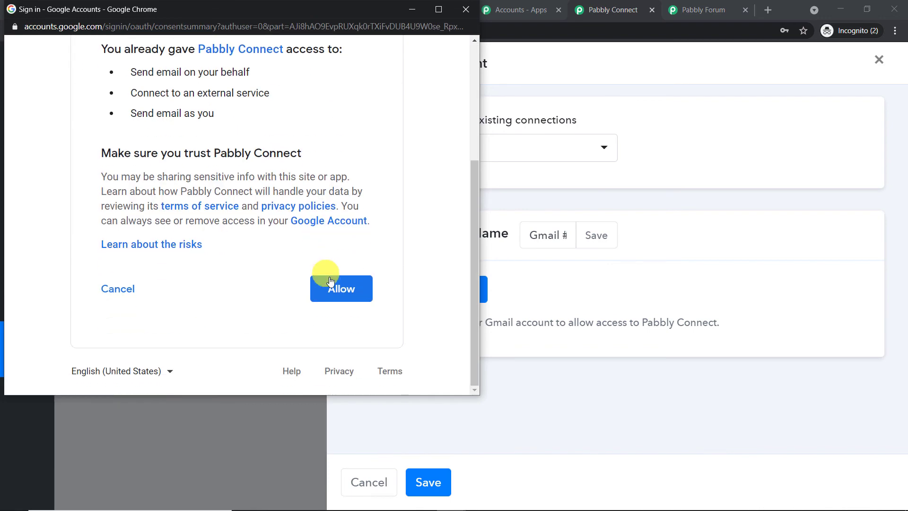
left_click(334, 283)
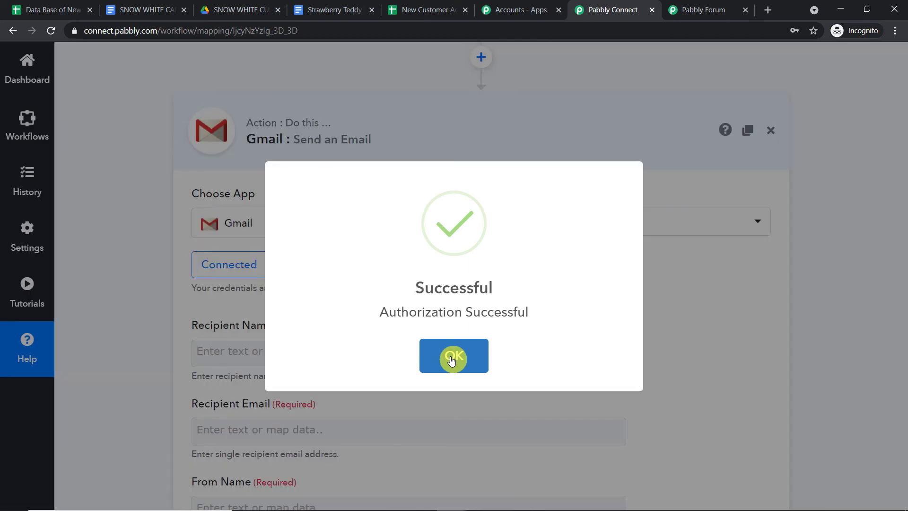
left_click(454, 358)
Map the sheet's Name into Recipient Name and its Email into Recipient Email.
scroll(360, 305, "down", 11)
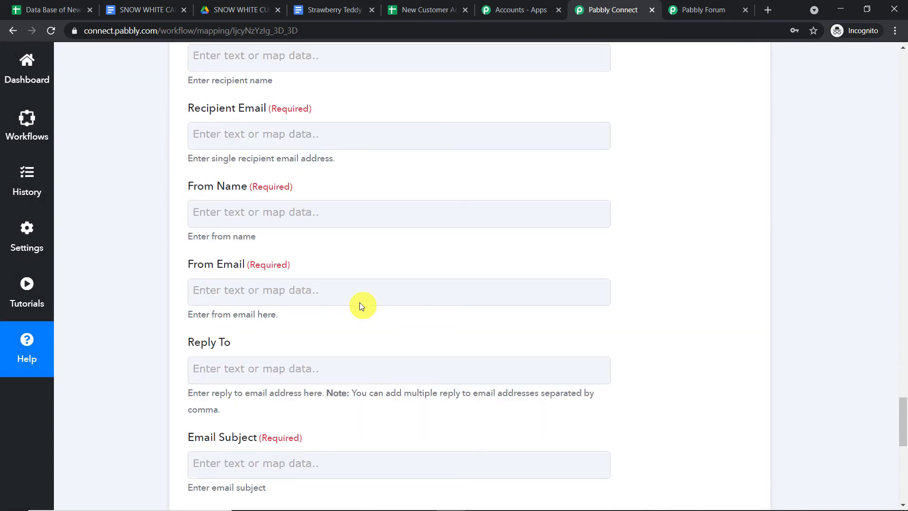
scroll(360, 305, "down", 2)
scroll(360, 305, "up", 12)
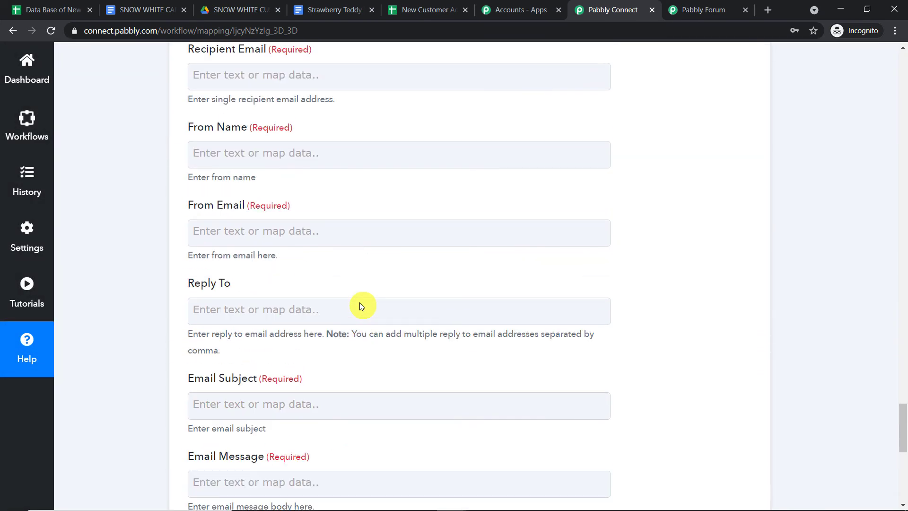
scroll(360, 305, "up", 1)
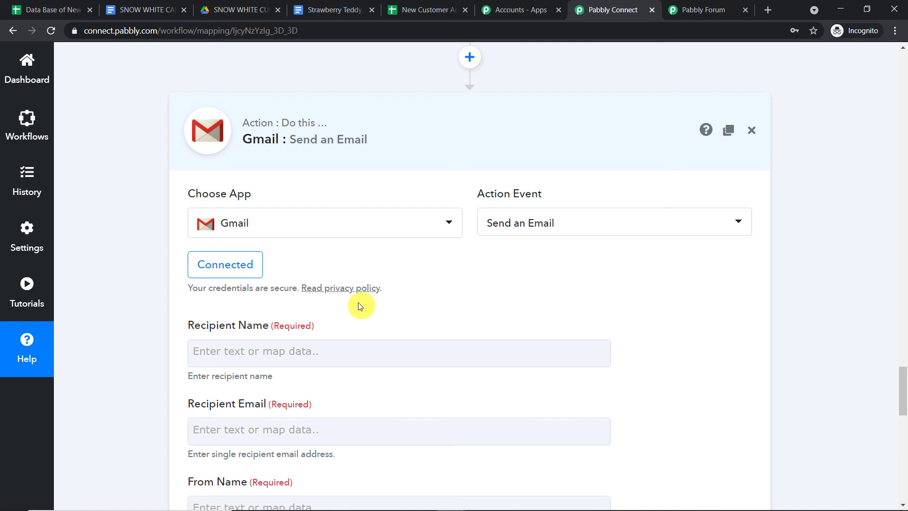
scroll(351, 302, "down", 2)
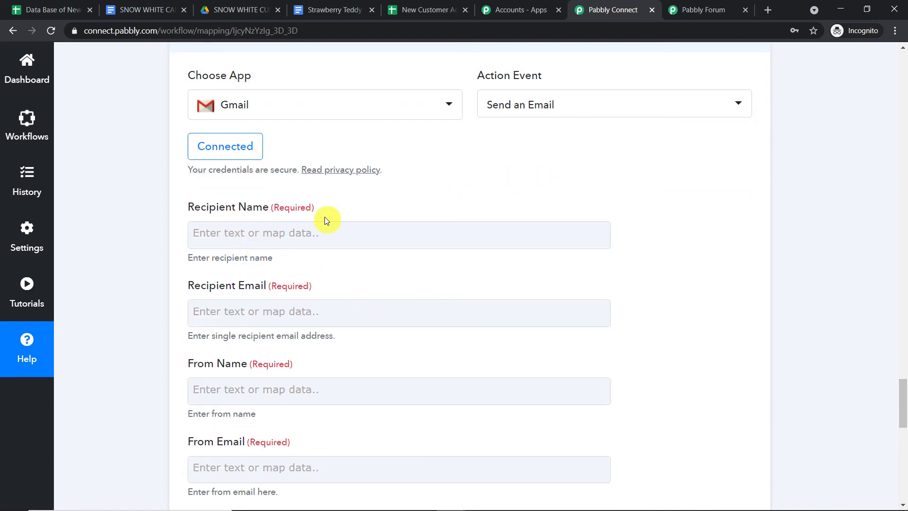
left_click(321, 234)
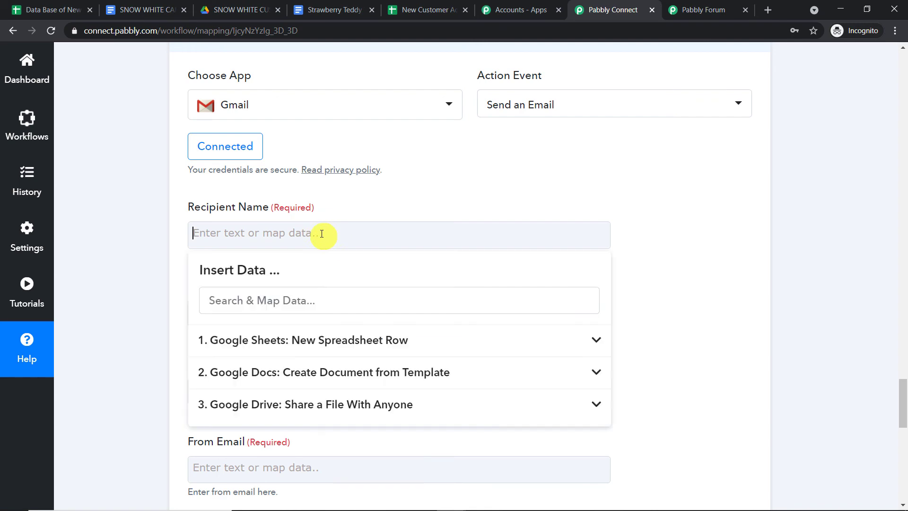
left_click(316, 340)
left_click(296, 375)
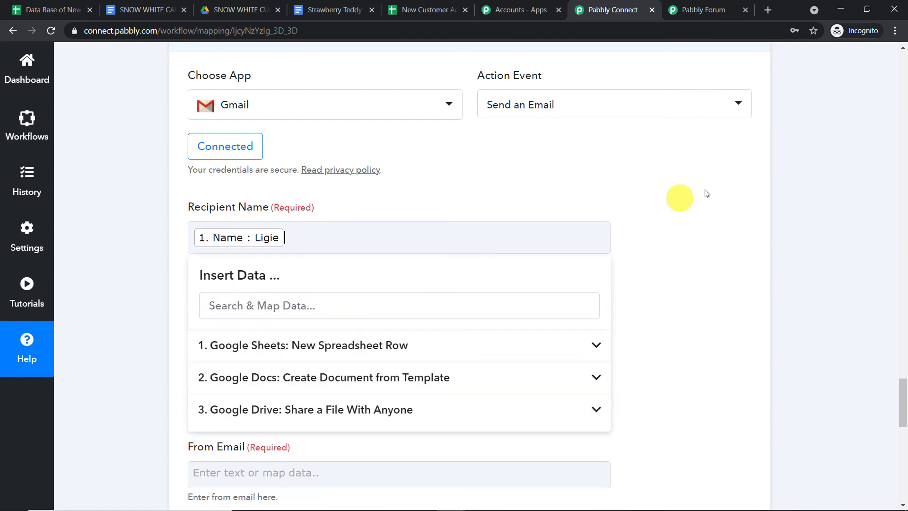
left_click(678, 196)
scroll(629, 194, "down", 3)
left_click(402, 143)
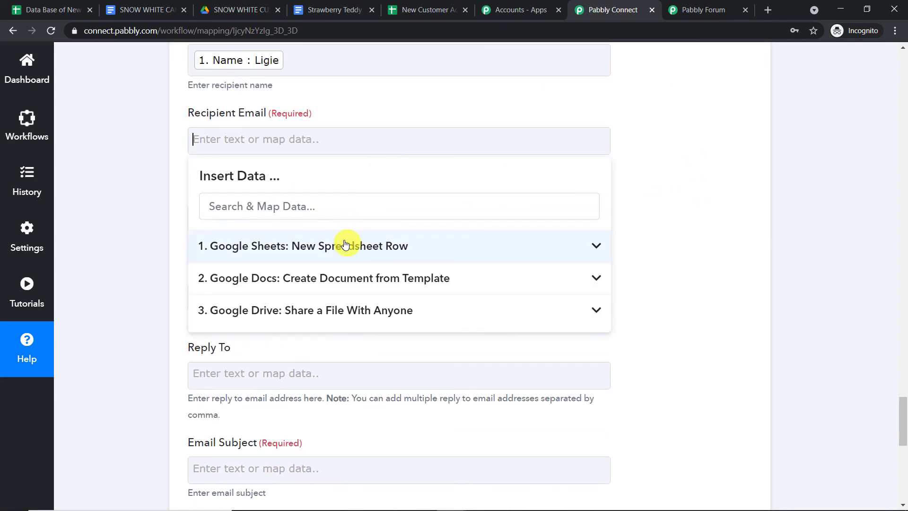
left_click(348, 243)
left_click(338, 299)
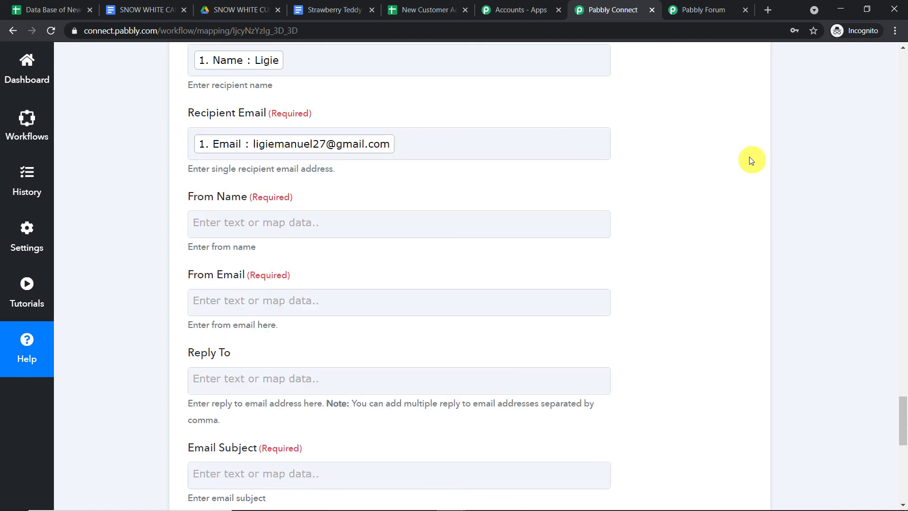
Set From Name to "SNOW WHITE CANDY SHOP".
left_click(353, 218)
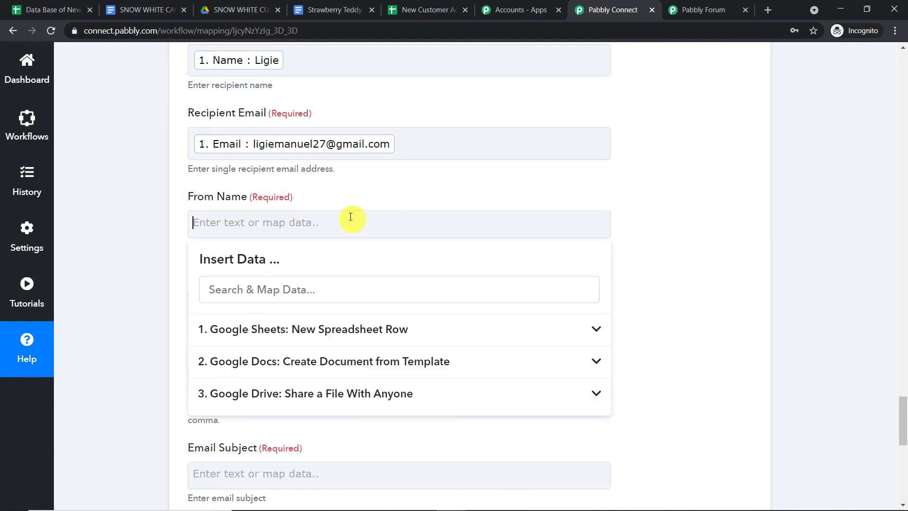
type("SNOW WHITE CANDY SHOP")
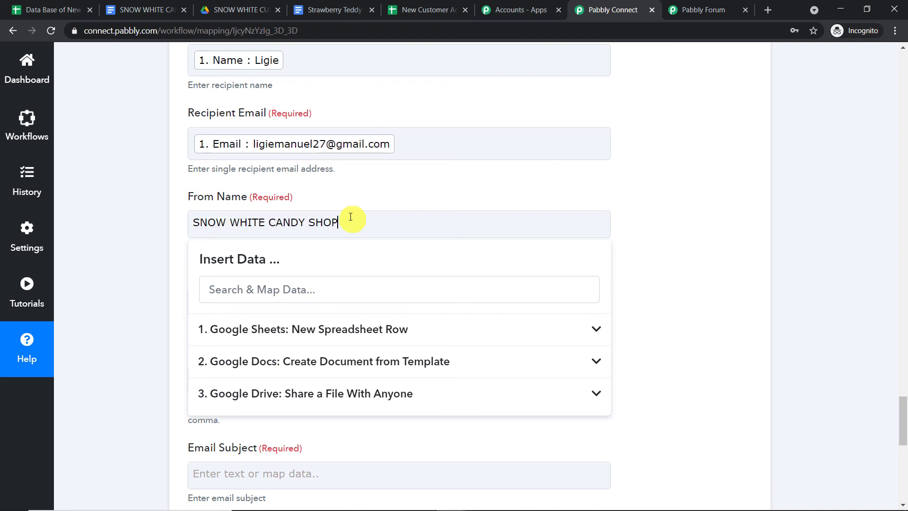
left_click(649, 179)
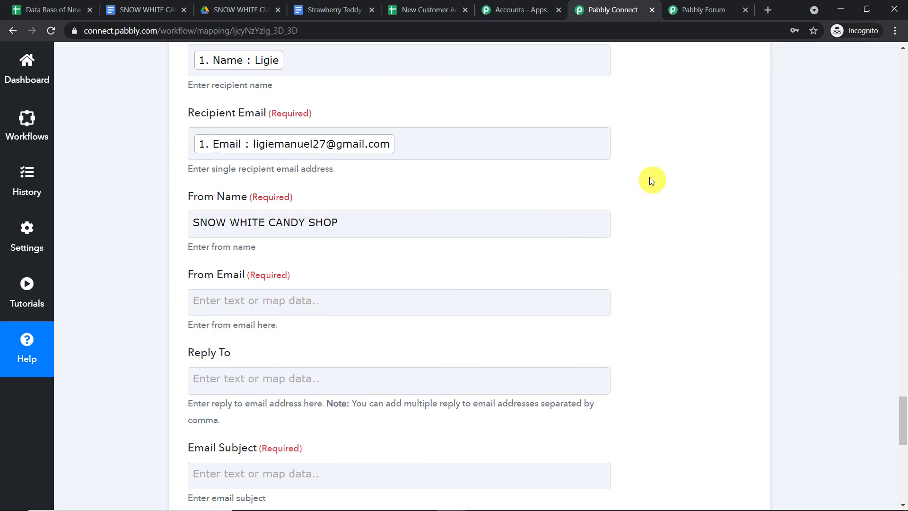
scroll(646, 183, "down", 1)
scroll(646, 185, "down", 2)
Clear the stray data search and enter the shop's Gmail address in From Email.
left_click(371, 180)
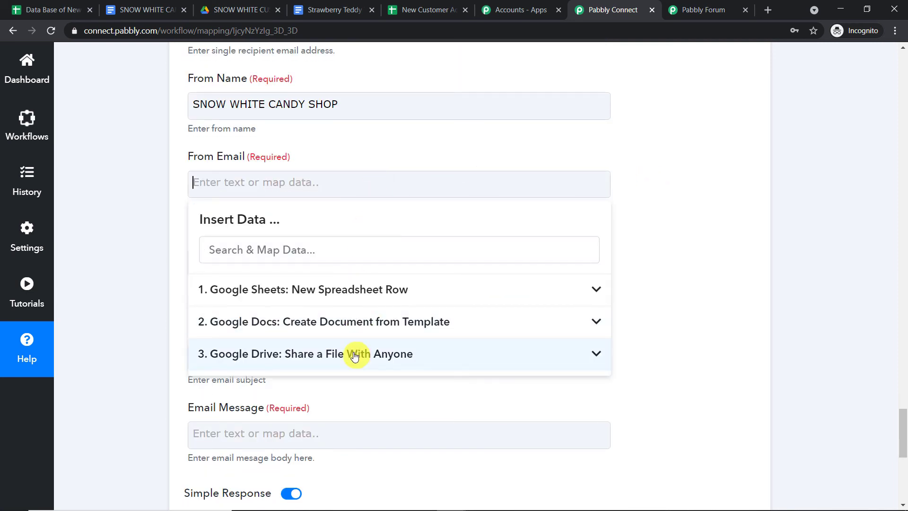
left_click(651, 129)
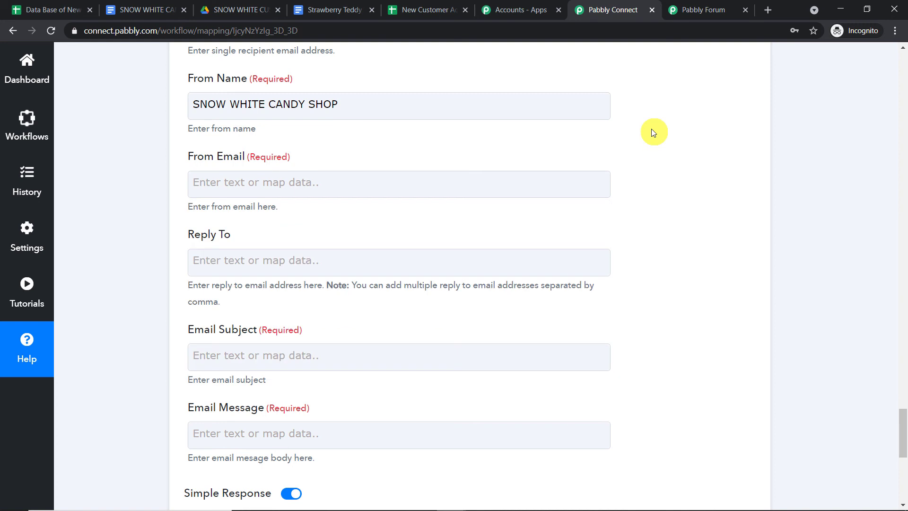
left_click(336, 182)
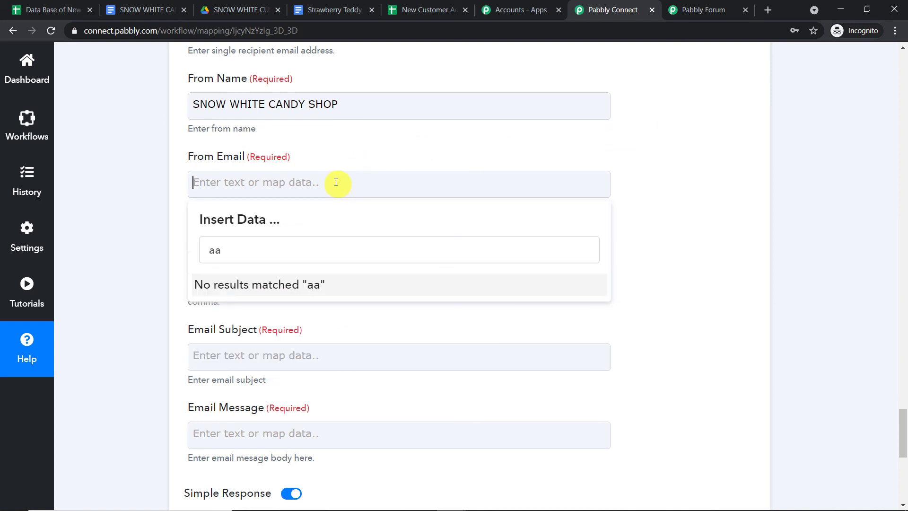
left_click(333, 246)
key("BackSpace")
key("BackSpace")
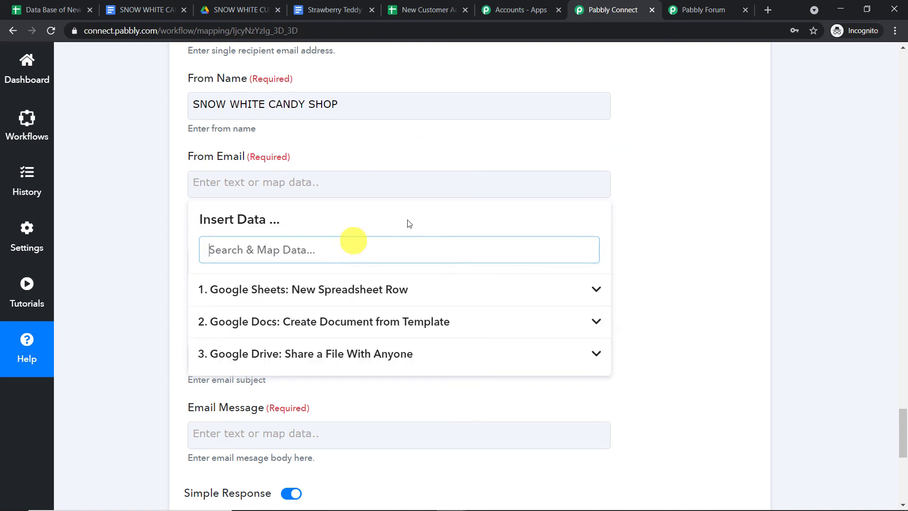
left_click(640, 162)
left_click(252, 181)
left_click(247, 177)
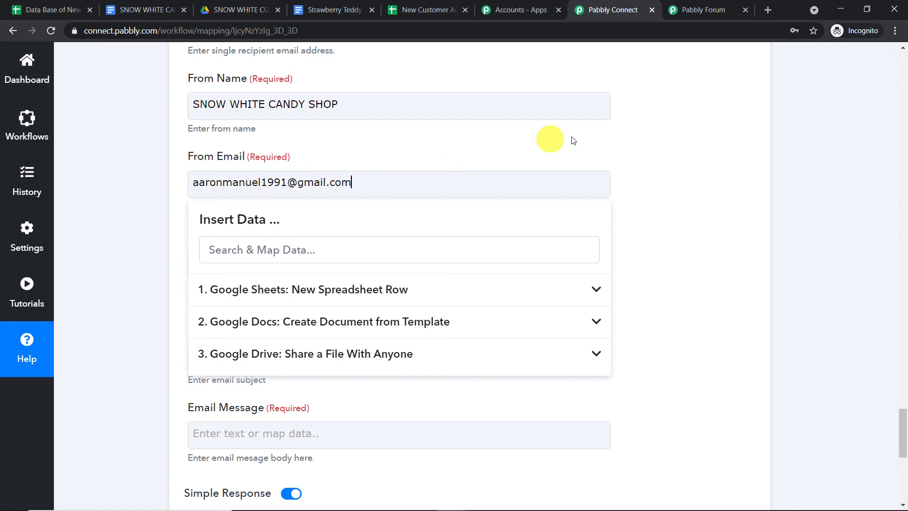
left_click(604, 134)
scroll(600, 141, "down", 3)
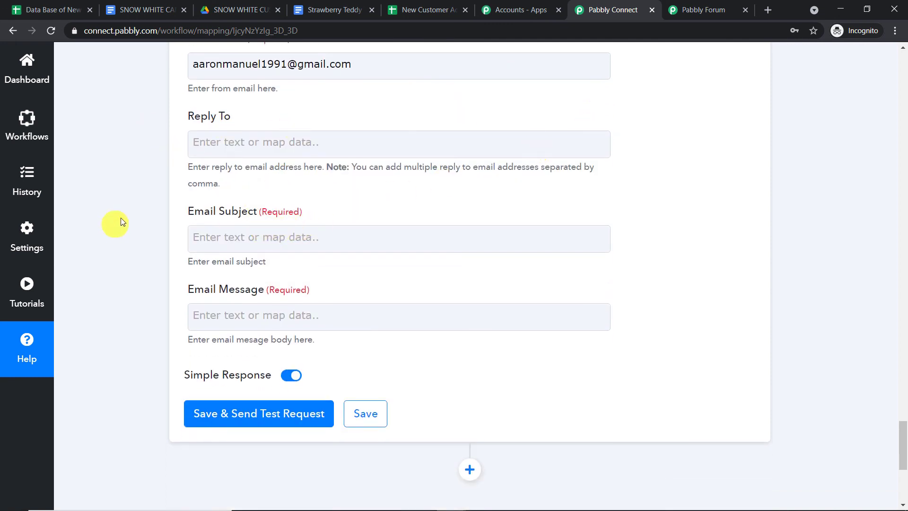
Set the email subject to 'Confirmation File'.
left_click(237, 230)
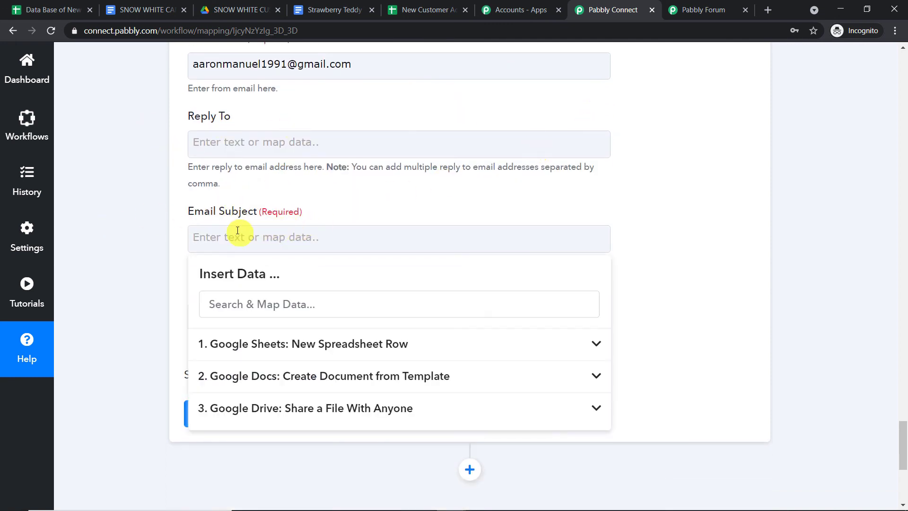
type("Confirmation File")
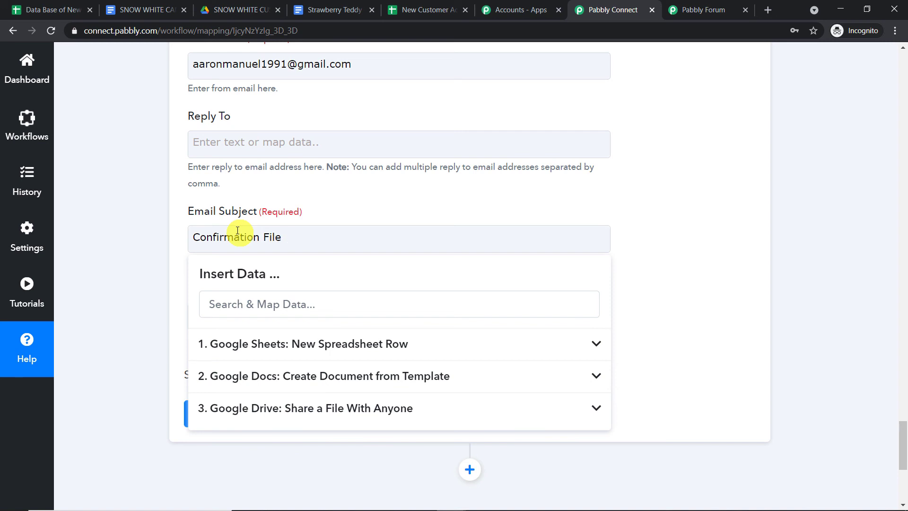
left_click(330, 193)
scroll(327, 198, "down", 3)
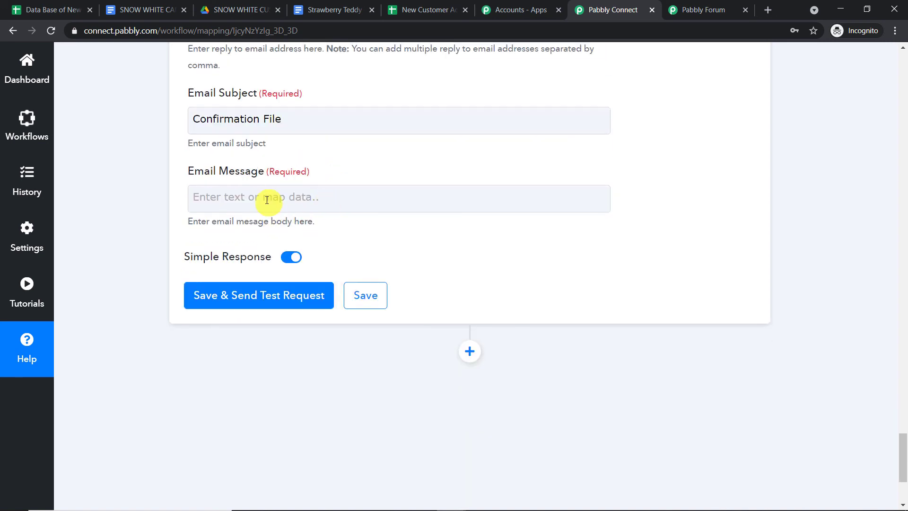
Write the message 'Hello' with the customer's Name, then 'This is your order confirmation pdf'.
left_click(267, 200)
type("H")
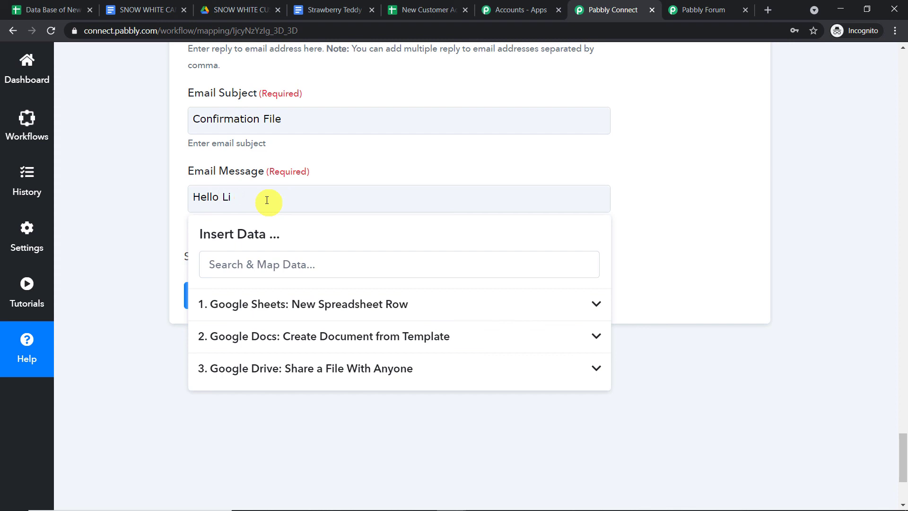
type("ello")
left_click(303, 304)
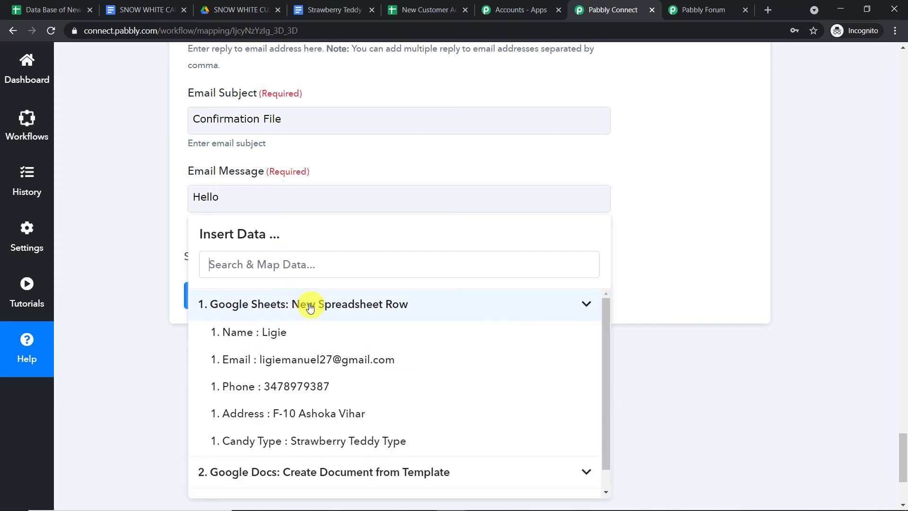
left_click(318, 334)
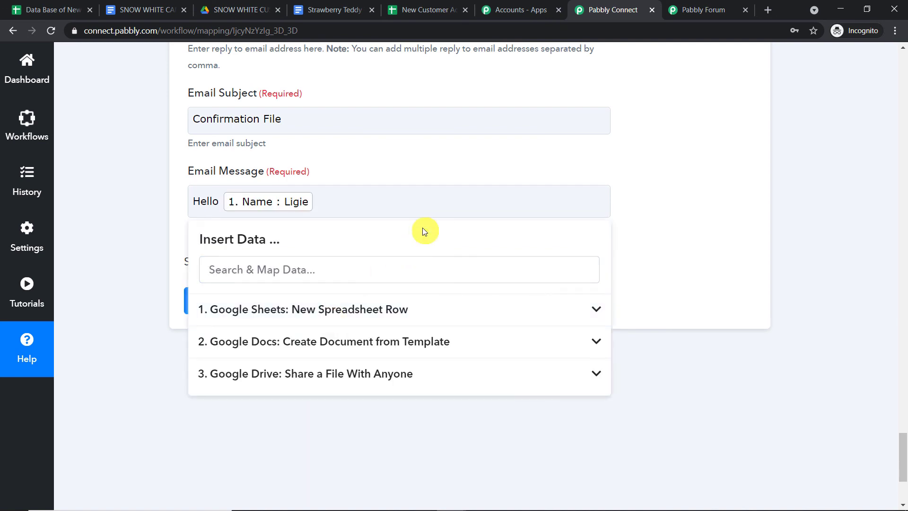
key("Return")
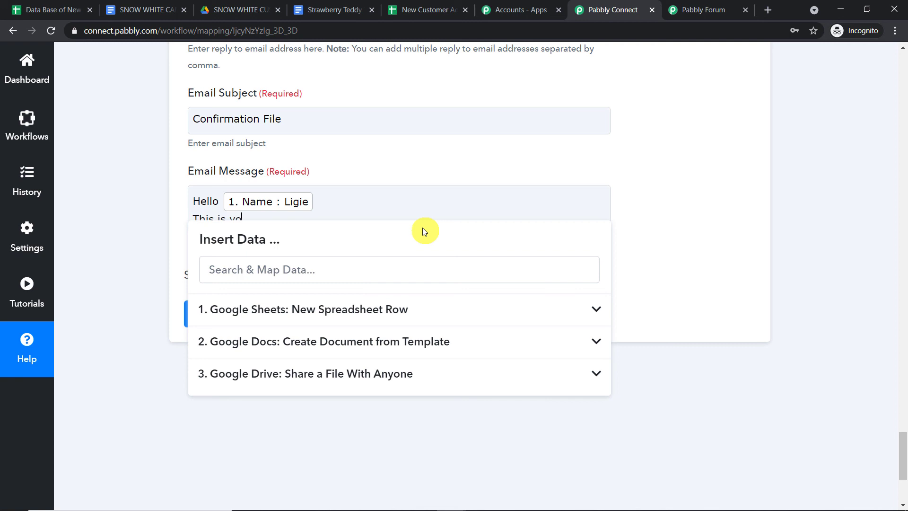
type("This is your order confirmation pdf:")
key("BackSpace")
key("BackSpace")
Insert the Google Drive Application/pdf ExportLink into the message.
left_click(385, 373)
scroll(385, 388, "down", 5)
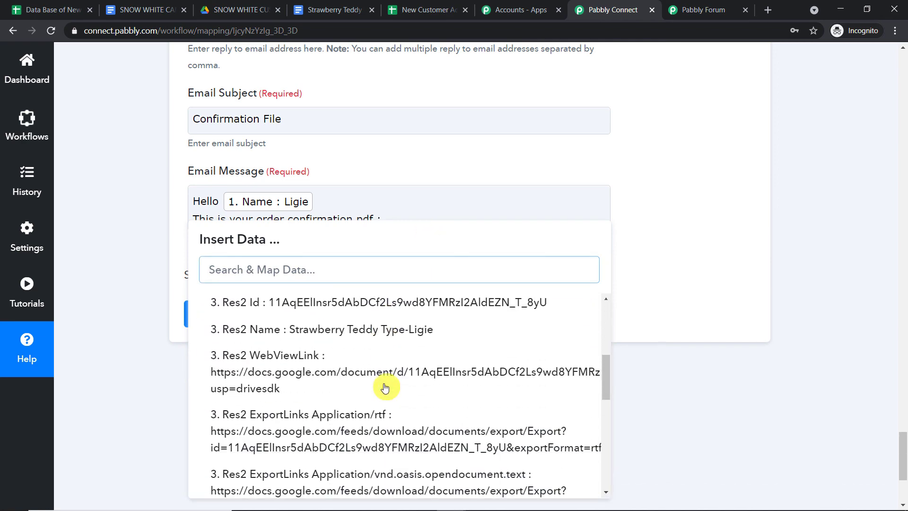
scroll(384, 387, "down", 6)
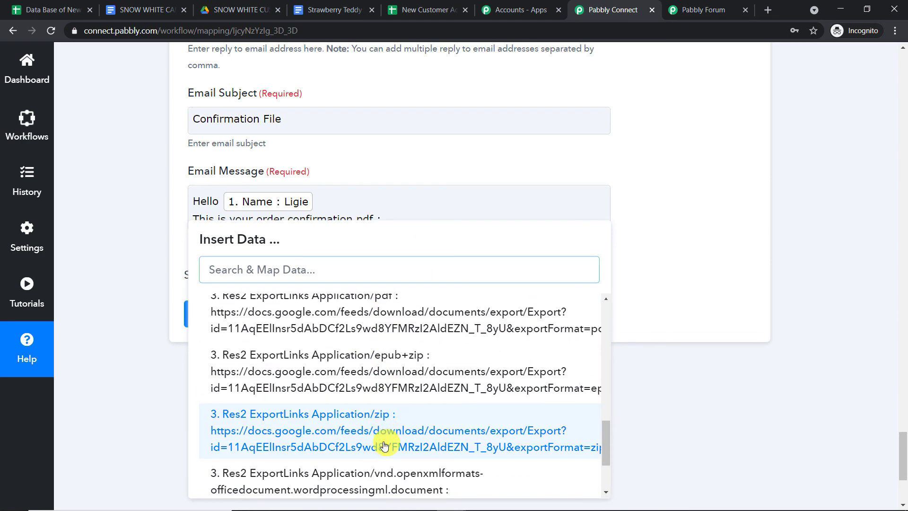
scroll(386, 442, "down", 2)
scroll(411, 412, "down", 1)
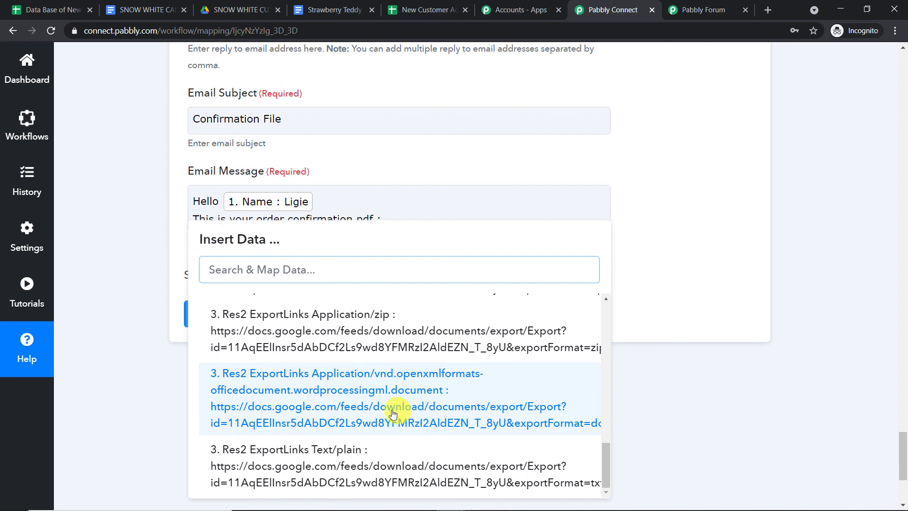
scroll(396, 376, "up", 3)
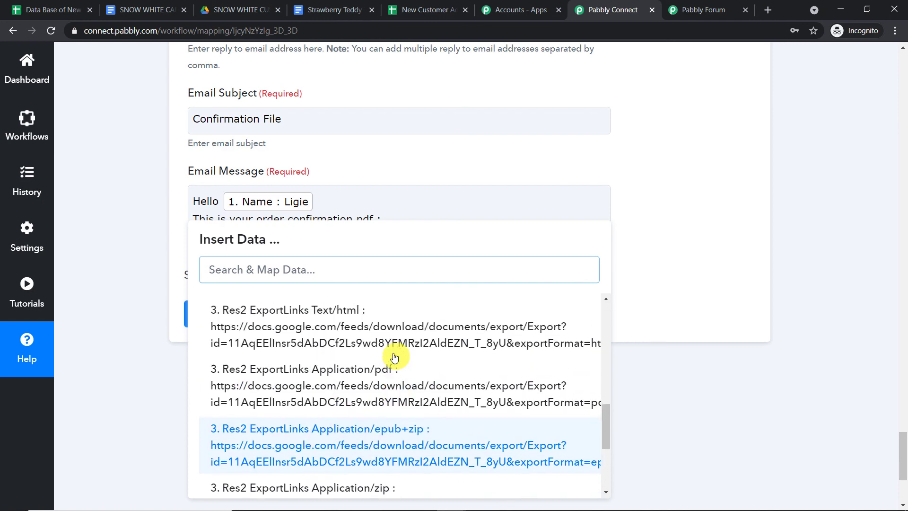
left_click(396, 386)
left_click(700, 137)
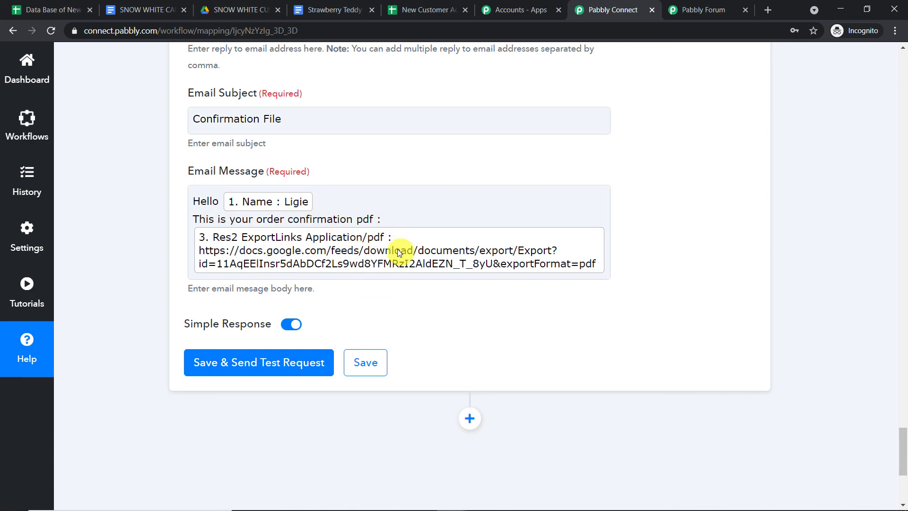
Save the Gmail step and send a test request, which returns SENT.
scroll(397, 248, "up", 10)
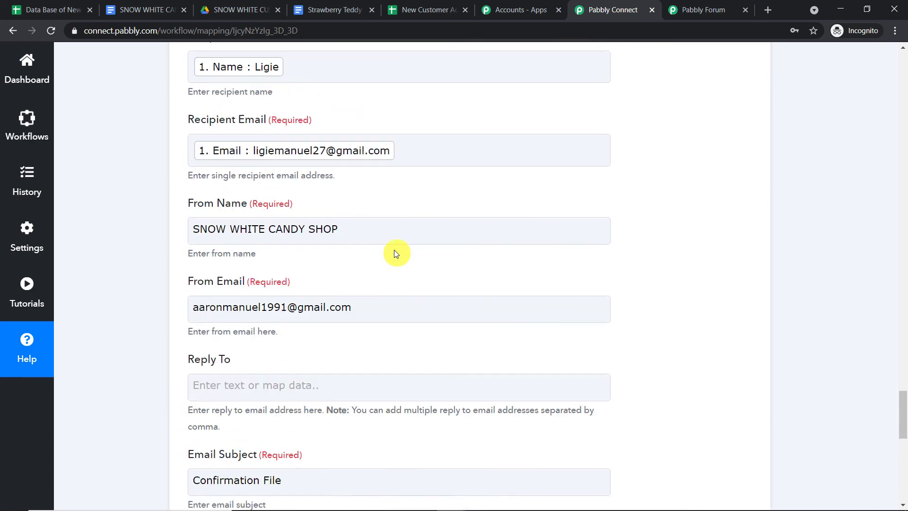
scroll(394, 251, "up", 3)
scroll(395, 251, "down", 14)
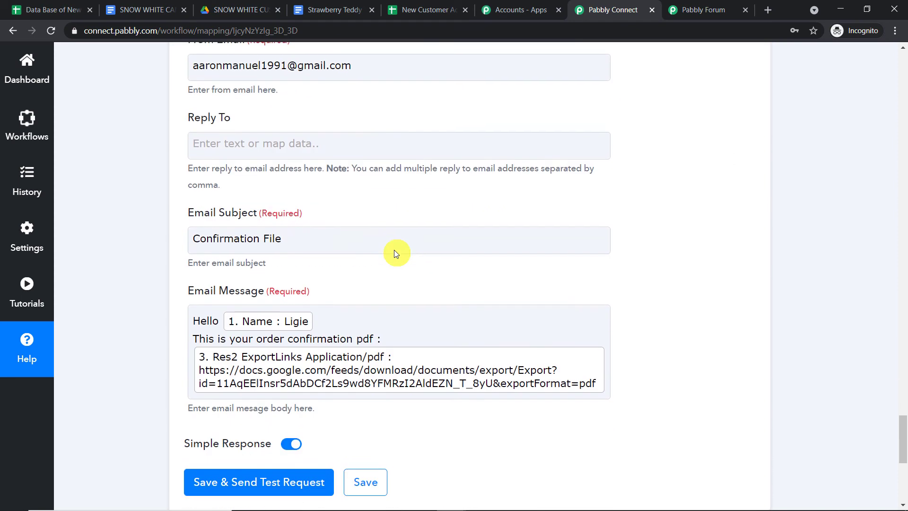
scroll(394, 249, "down", 1)
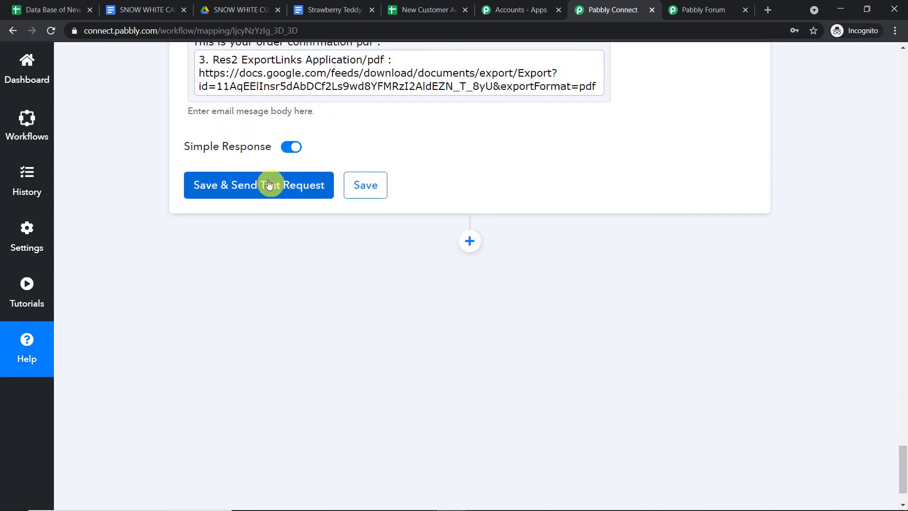
left_click(269, 184)
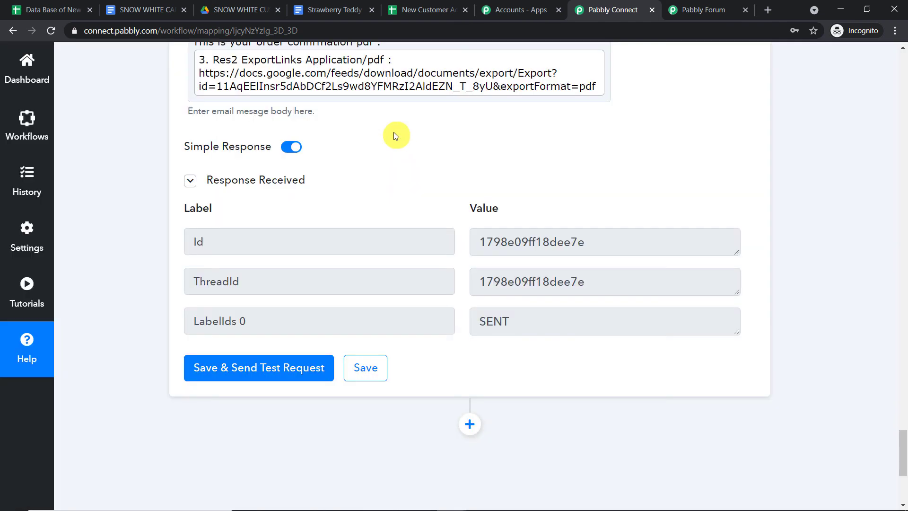
Switch Gmail to the customer's mailbox.
mouse_move(451, 501)
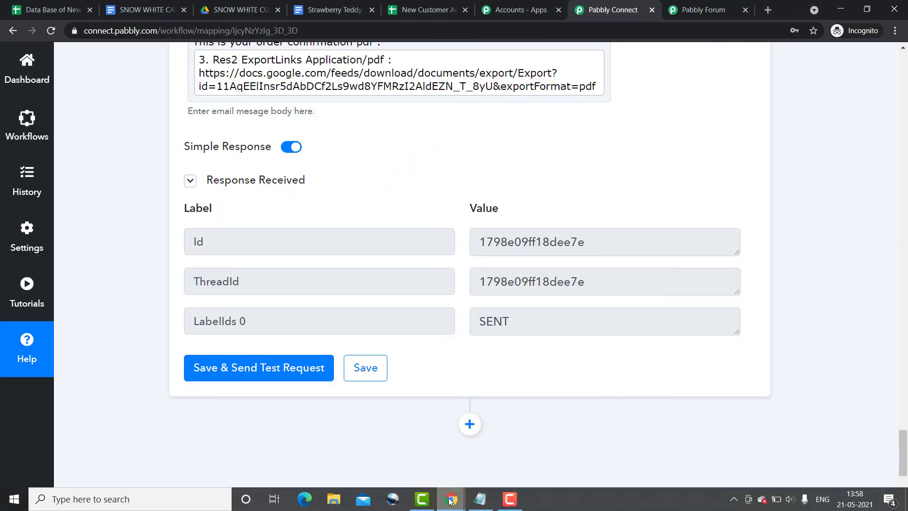
left_click(411, 447)
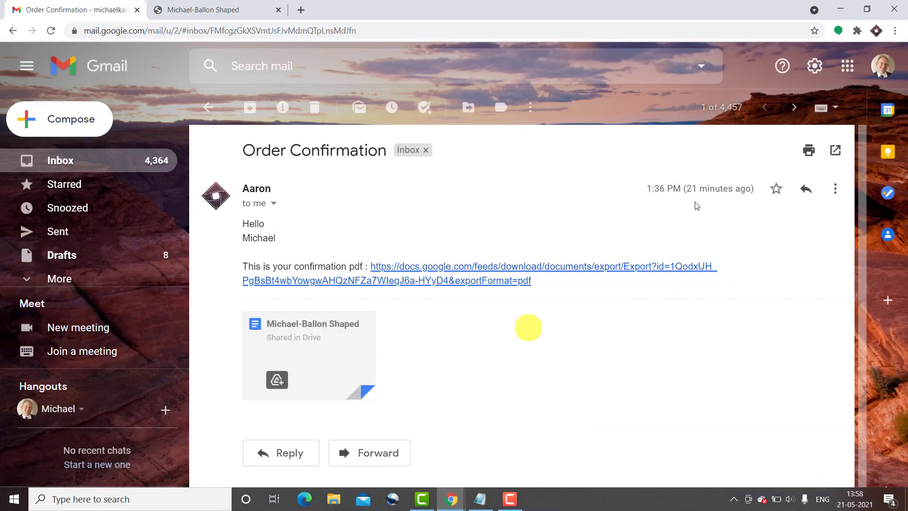
left_click(882, 67)
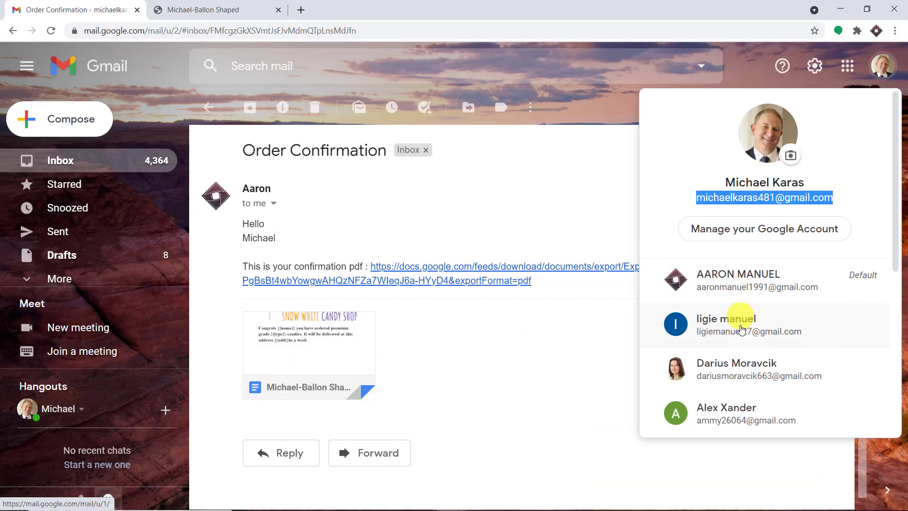
left_click(739, 326)
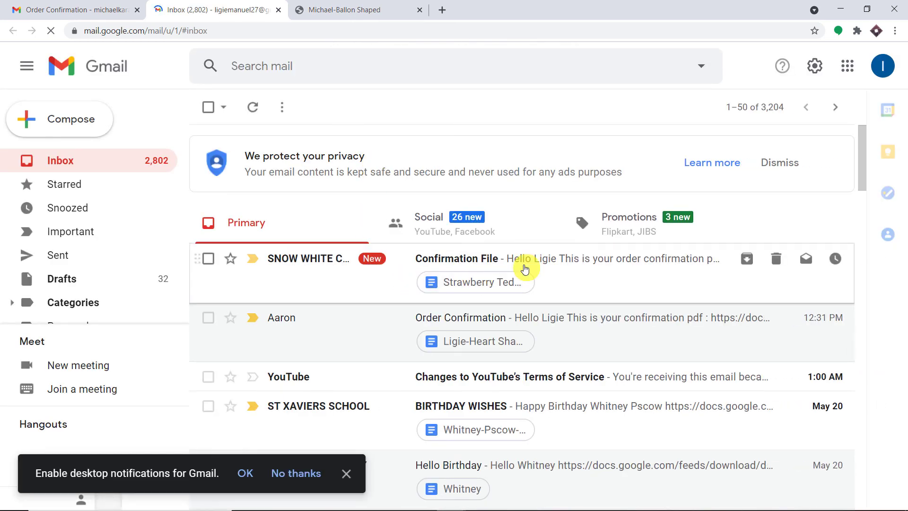
Open the Confirmation File email and its downloaded Strawberry Teddy confirmation PDF.
left_click(524, 266)
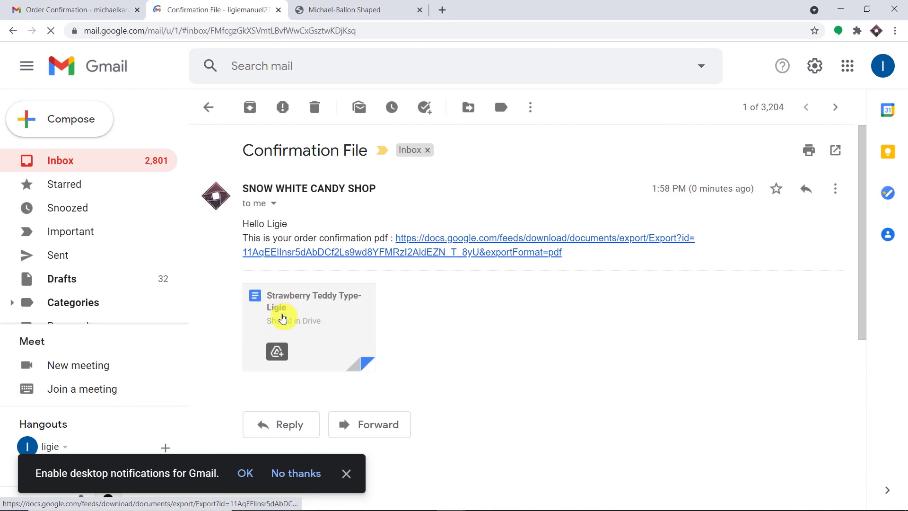
left_click(284, 317)
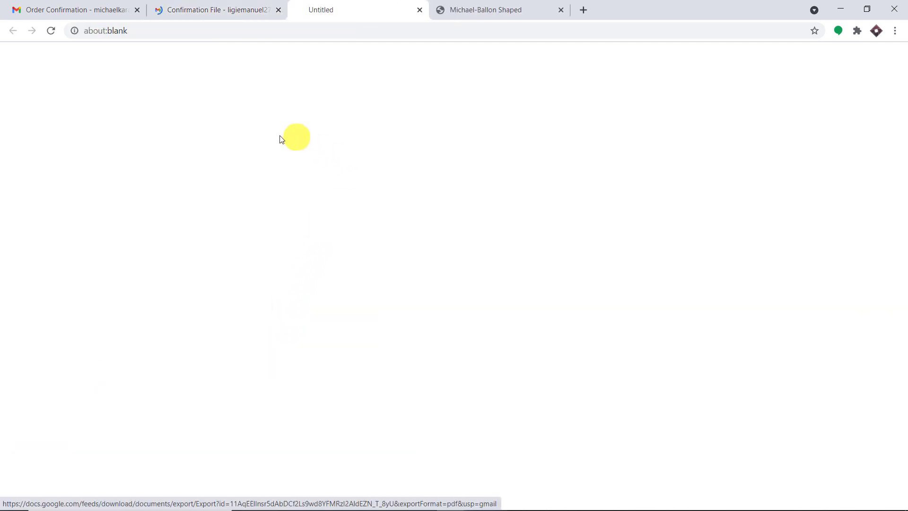
left_click(85, 492)
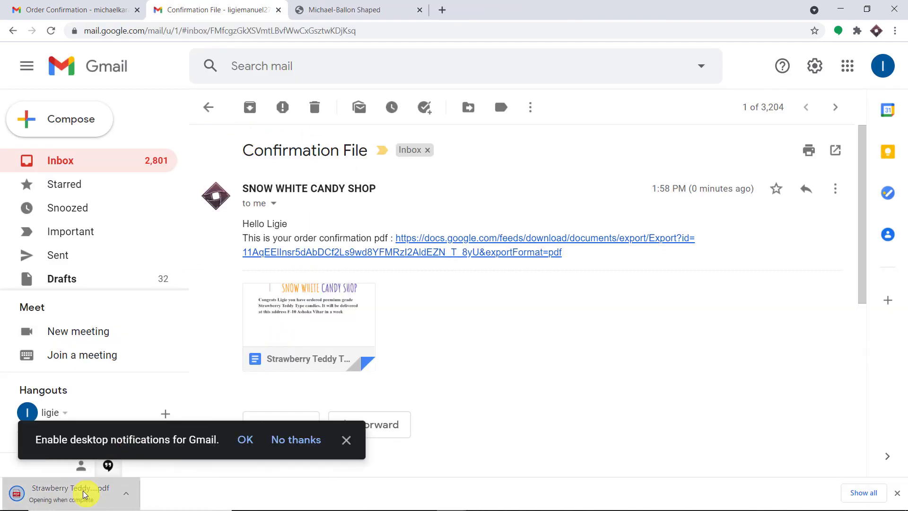
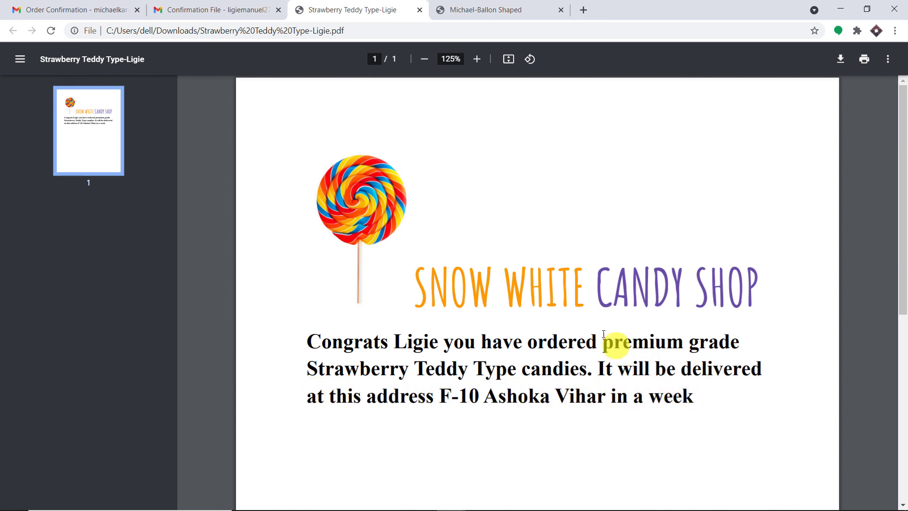
Leave the Snow White Candy Shop order PDF and return to the Pabbly Connect workflow window.
mouse_move(459, 505)
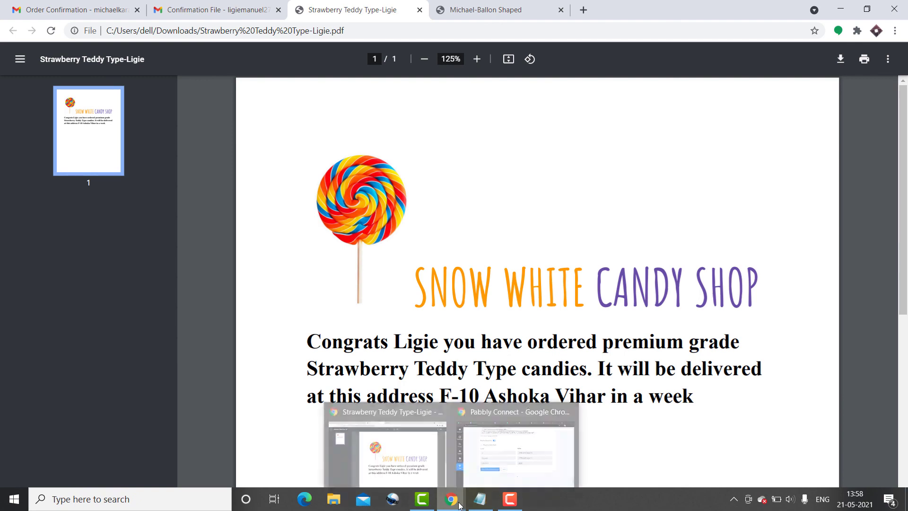
left_click(525, 440)
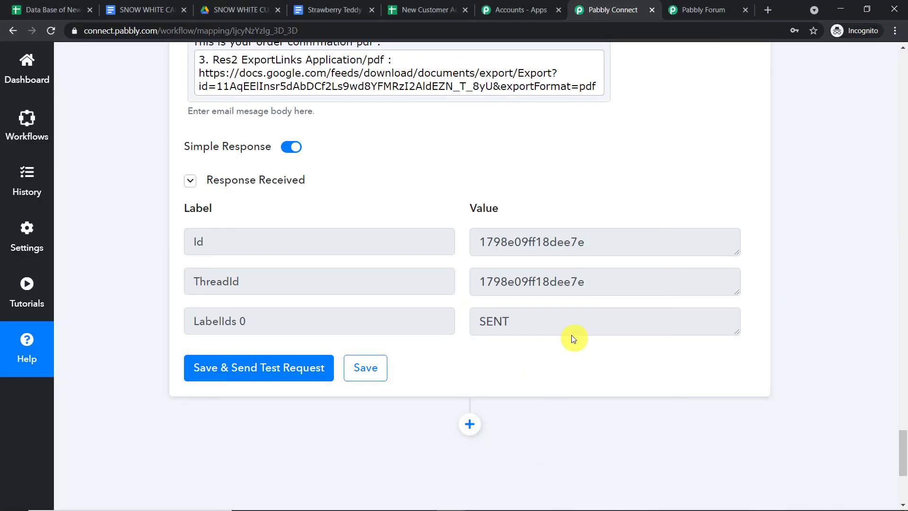
Collapse the Google Sheets trigger, Google Docs template, Google Drive share and Gmail send steps.
left_click(903, 325)
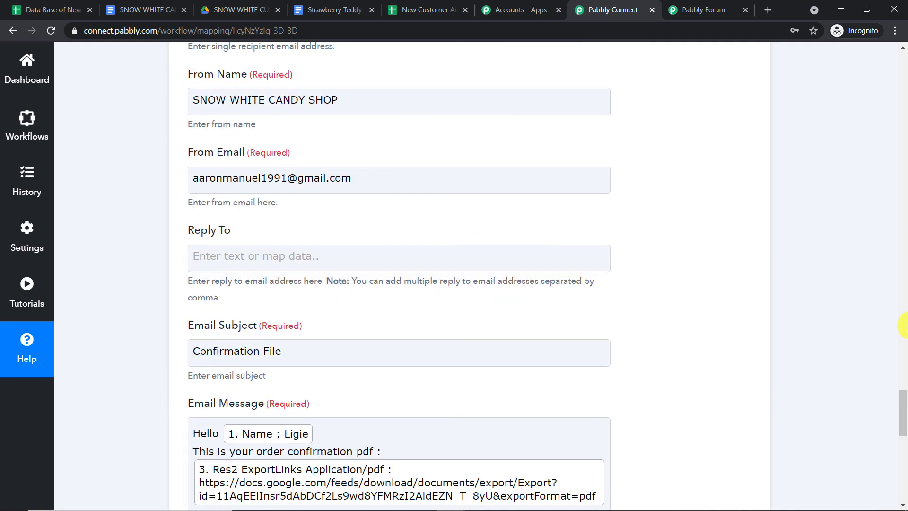
left_click(907, 326)
left_click_drag(907, 325, 904, 52)
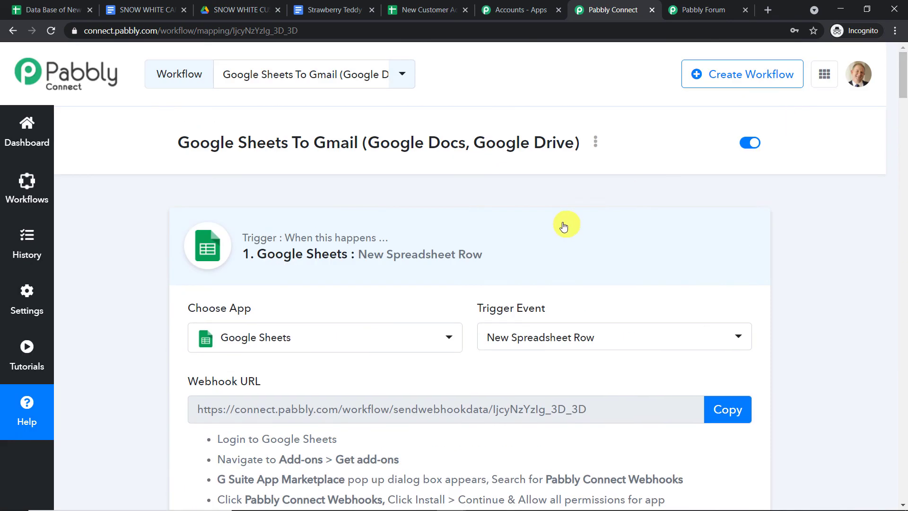
left_click(563, 224)
scroll(531, 337, "down", 1)
left_click(526, 357)
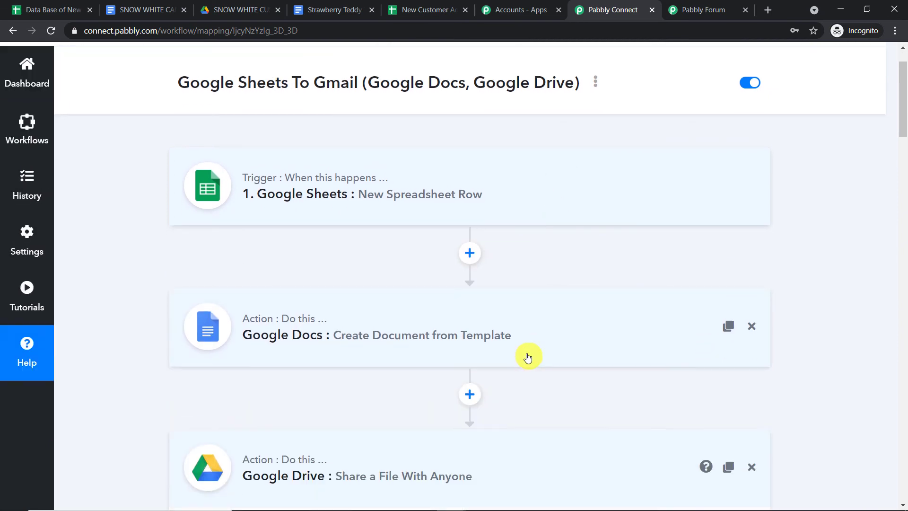
scroll(527, 356, "down", 2)
left_click(528, 354)
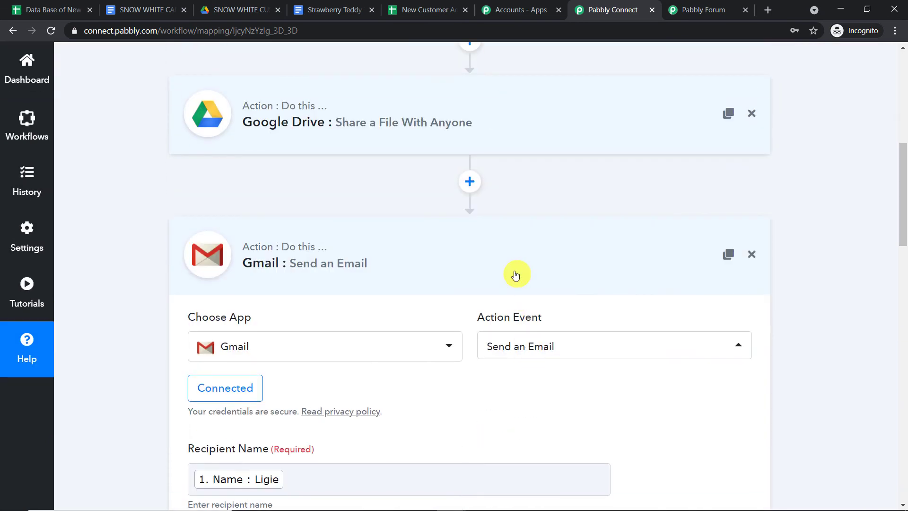
left_click(515, 274)
Scroll through the collapsed four-step workflow to review it from trigger to Gmail send.
scroll(658, 277, "up", 4)
scroll(657, 277, "up", 3)
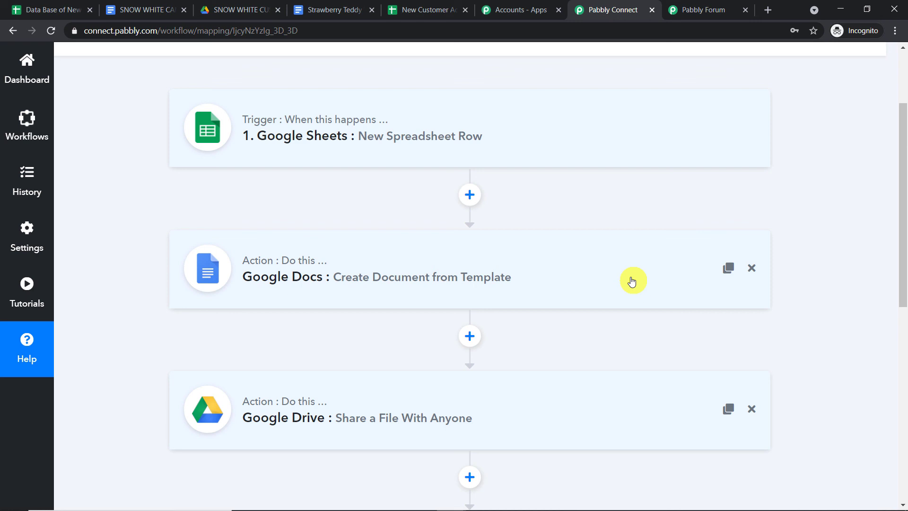
scroll(632, 282, "down", 4)
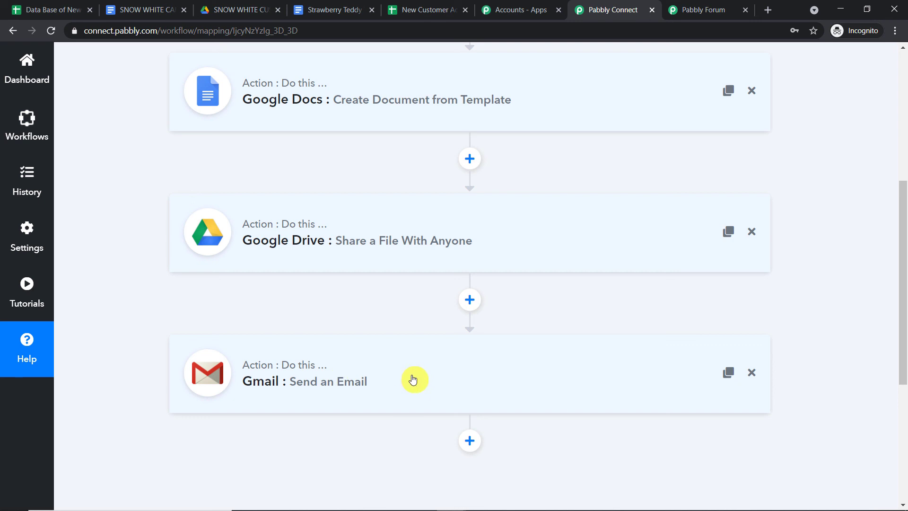
scroll(373, 371, "up", 4)
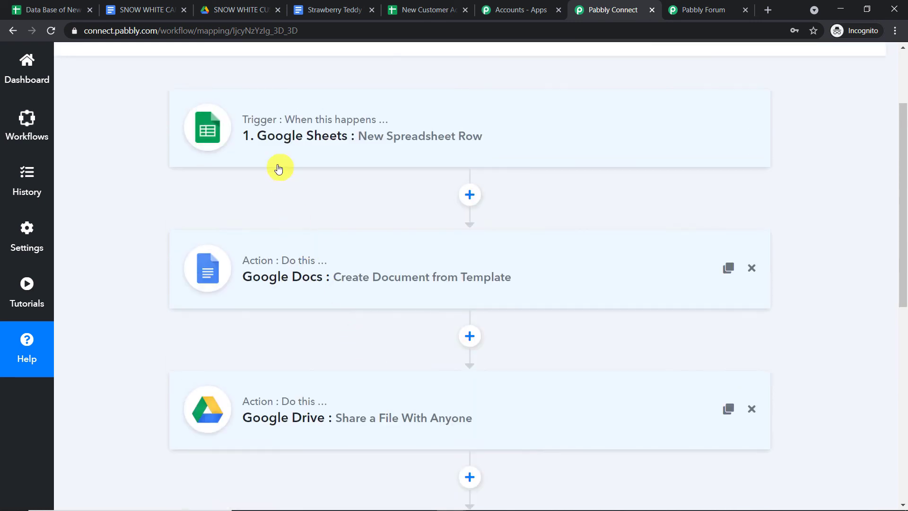
scroll(300, 397, "down", 3)
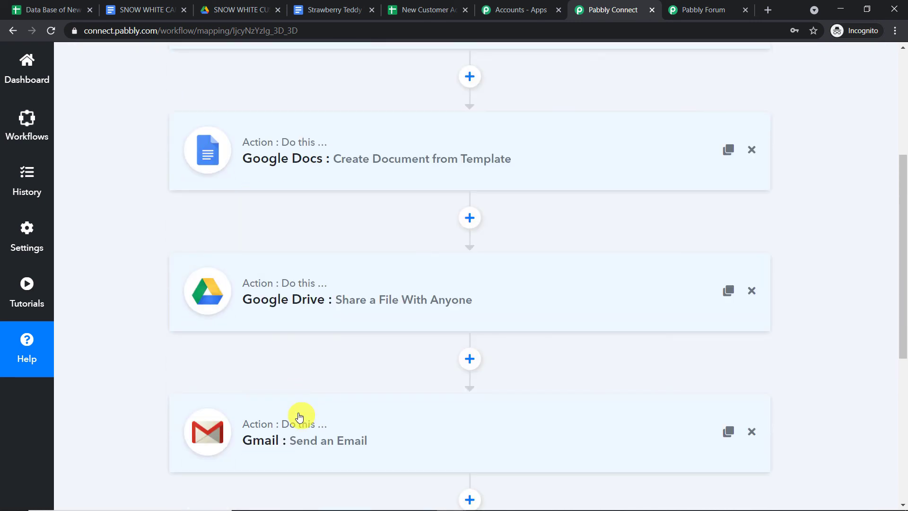